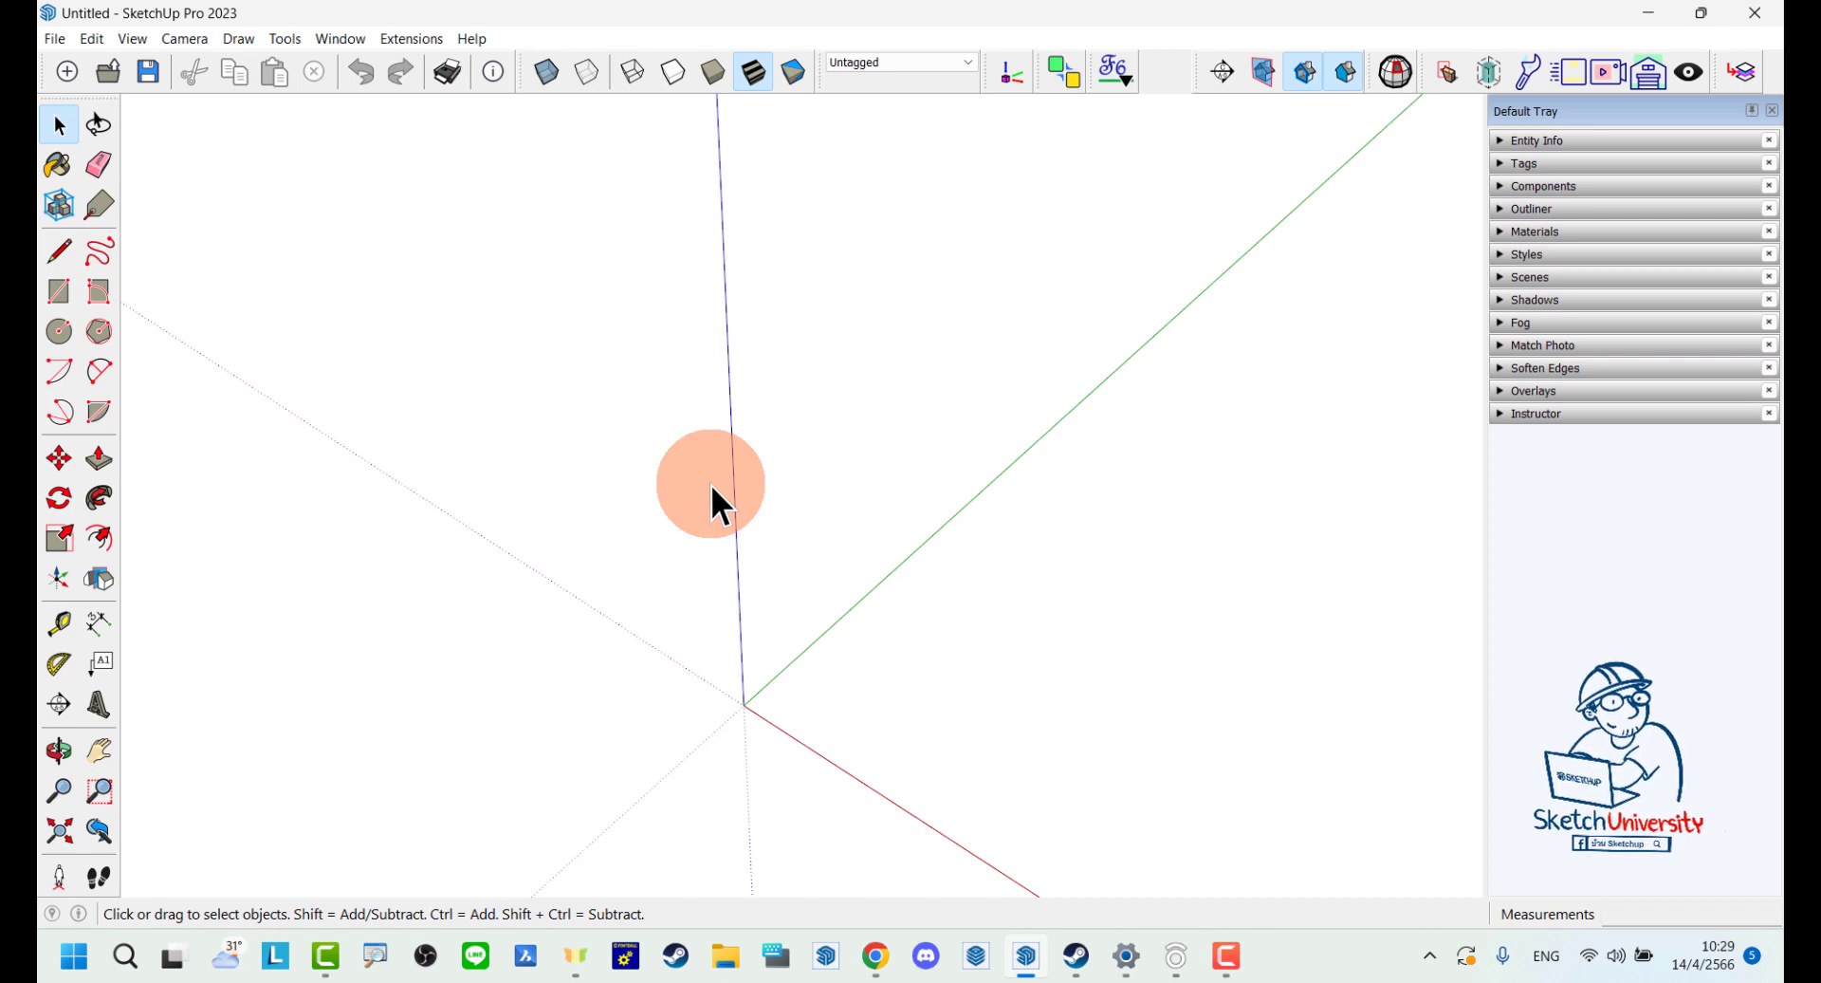
Install the ExtensionLab 1.0.1 file from the Desktop through the Extension Manager.
left_click(427, 40)
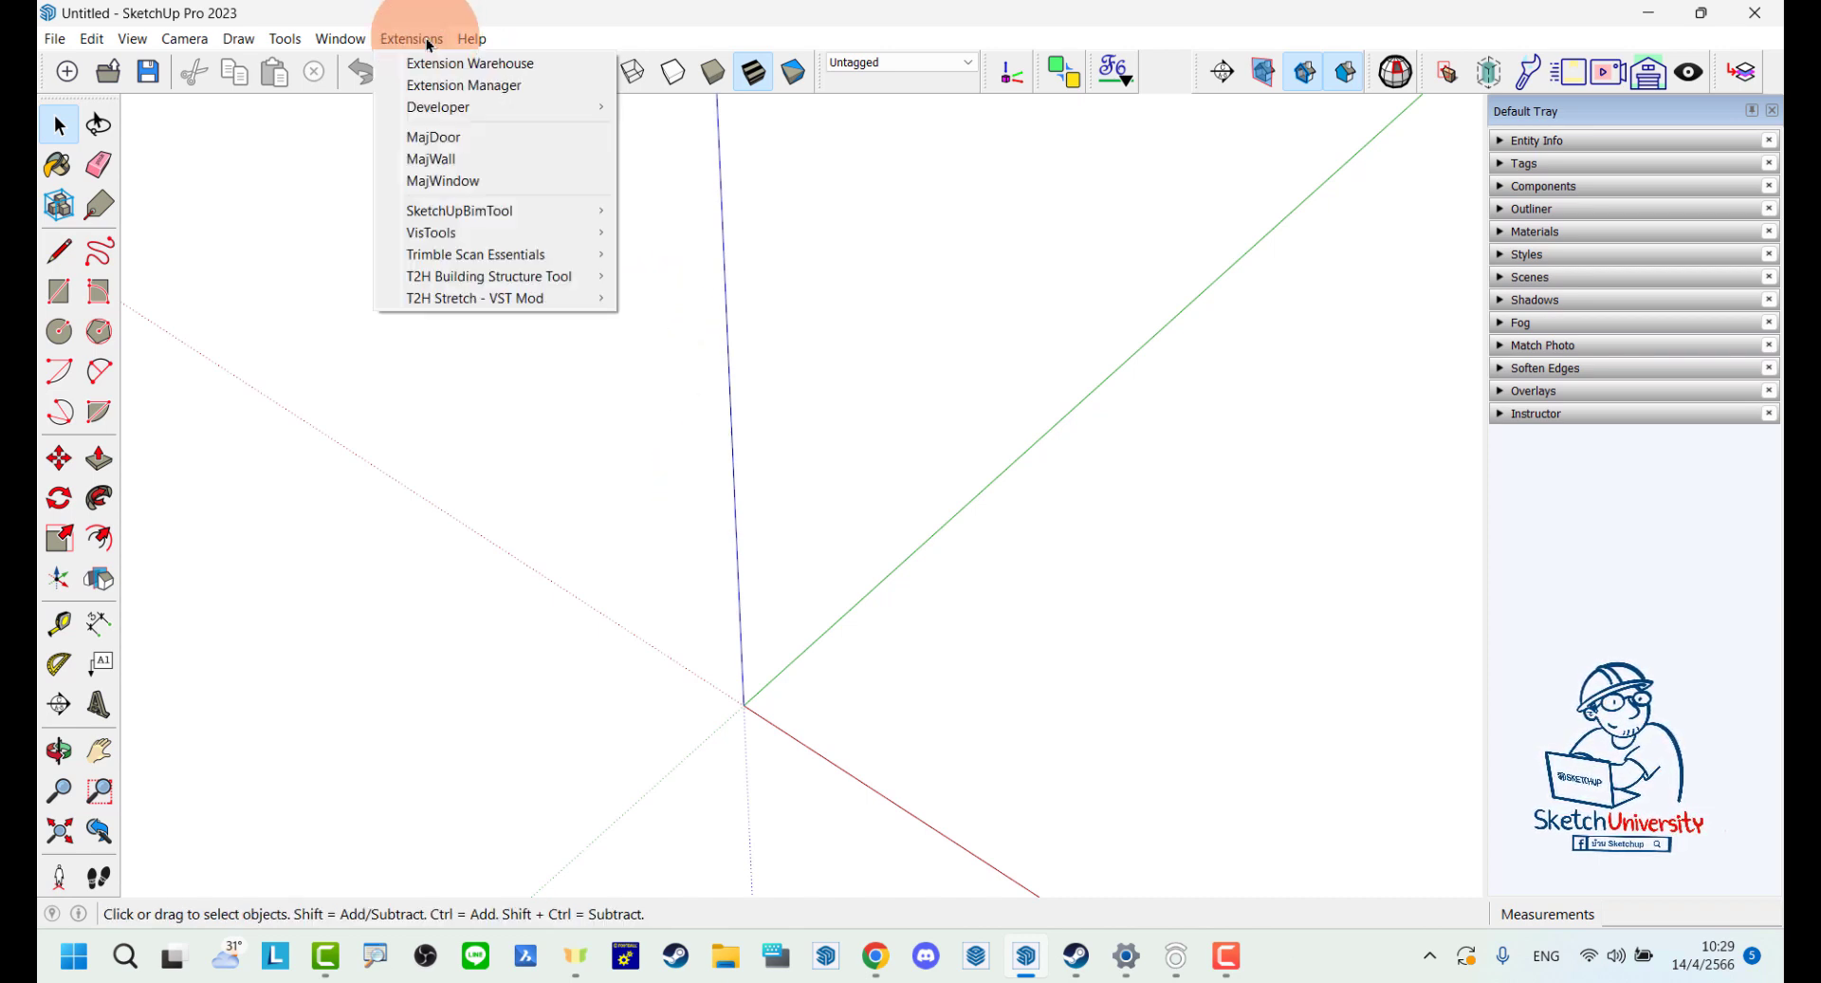
left_click(501, 87)
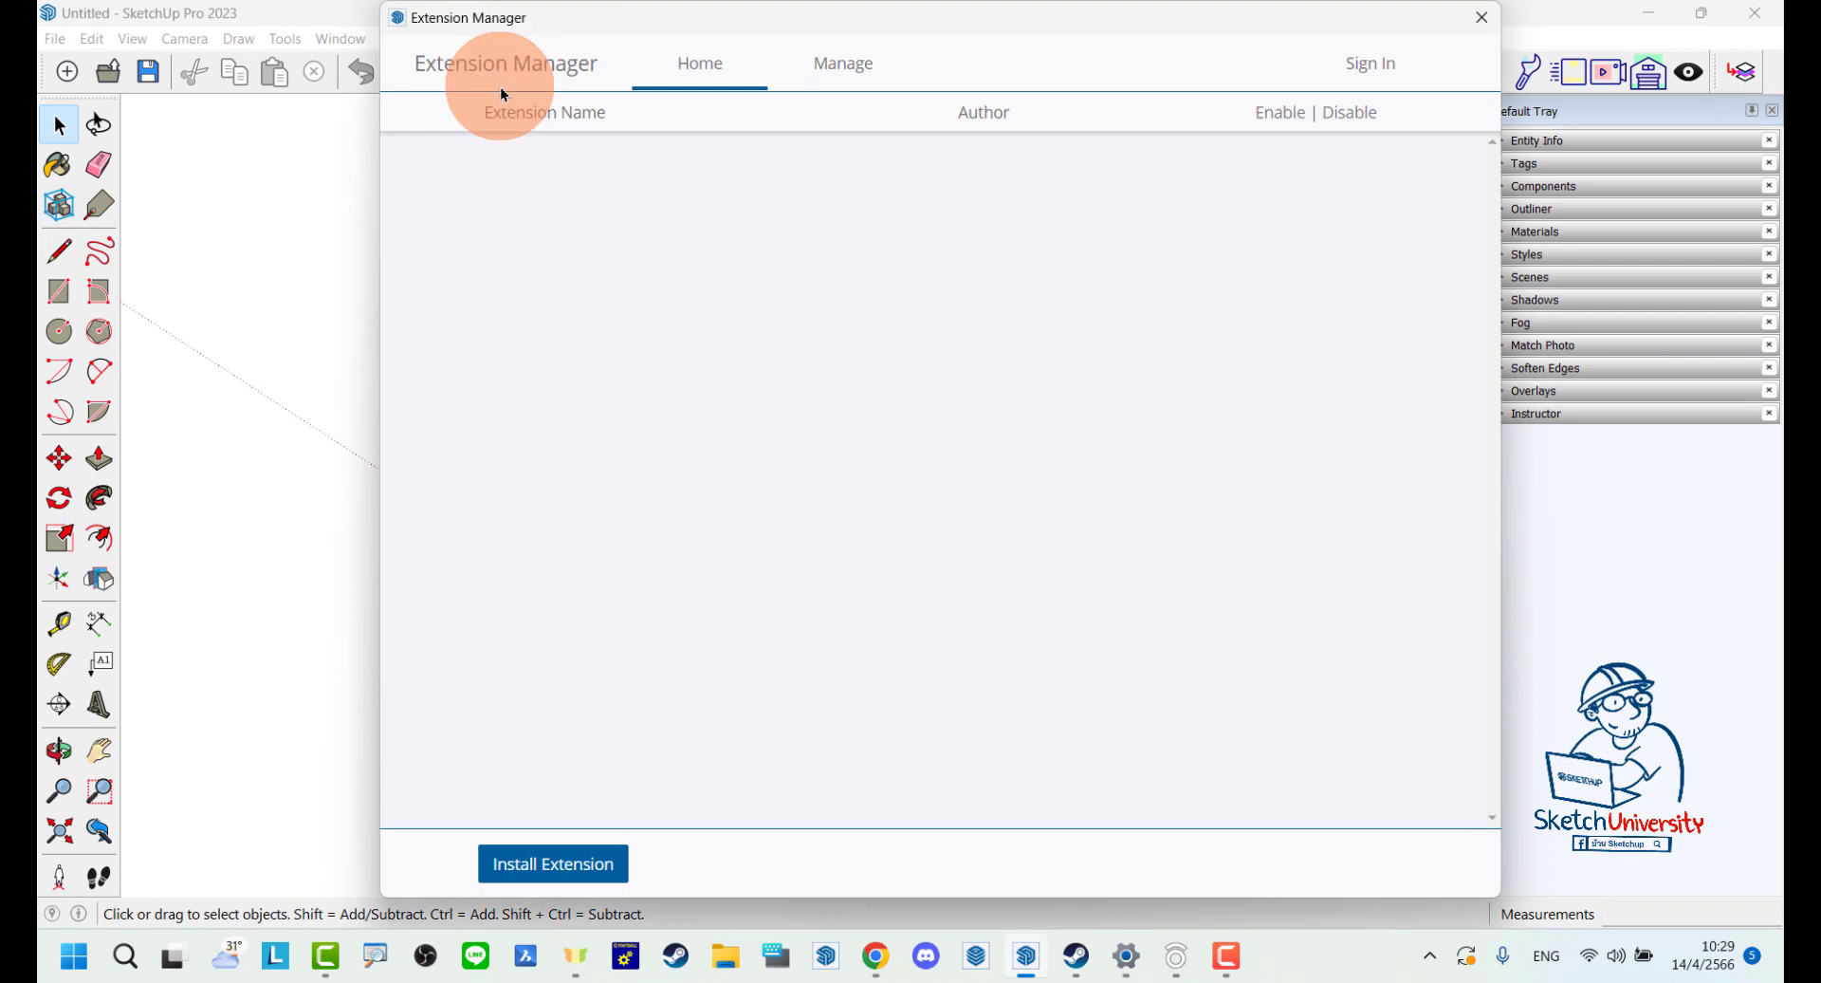
left_click(554, 873)
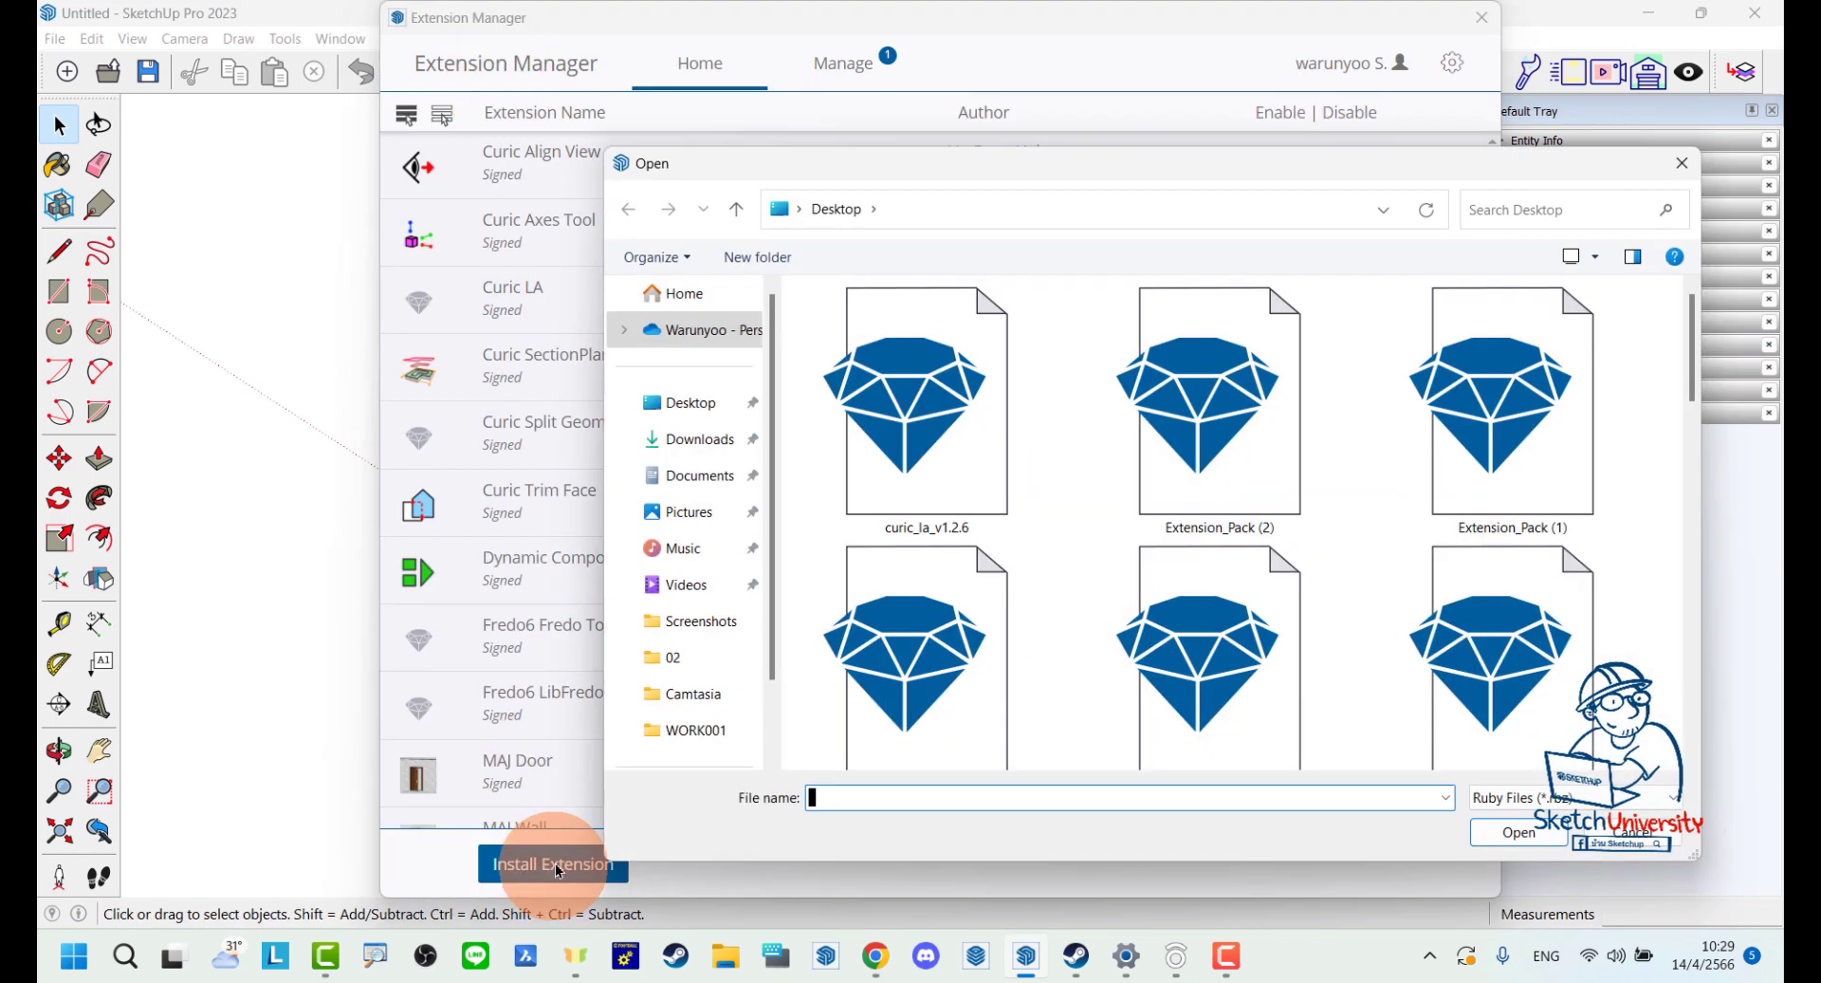
left_click(1271, 482)
scroll(1287, 496, "down", 3)
scroll(1287, 496, "down", 1)
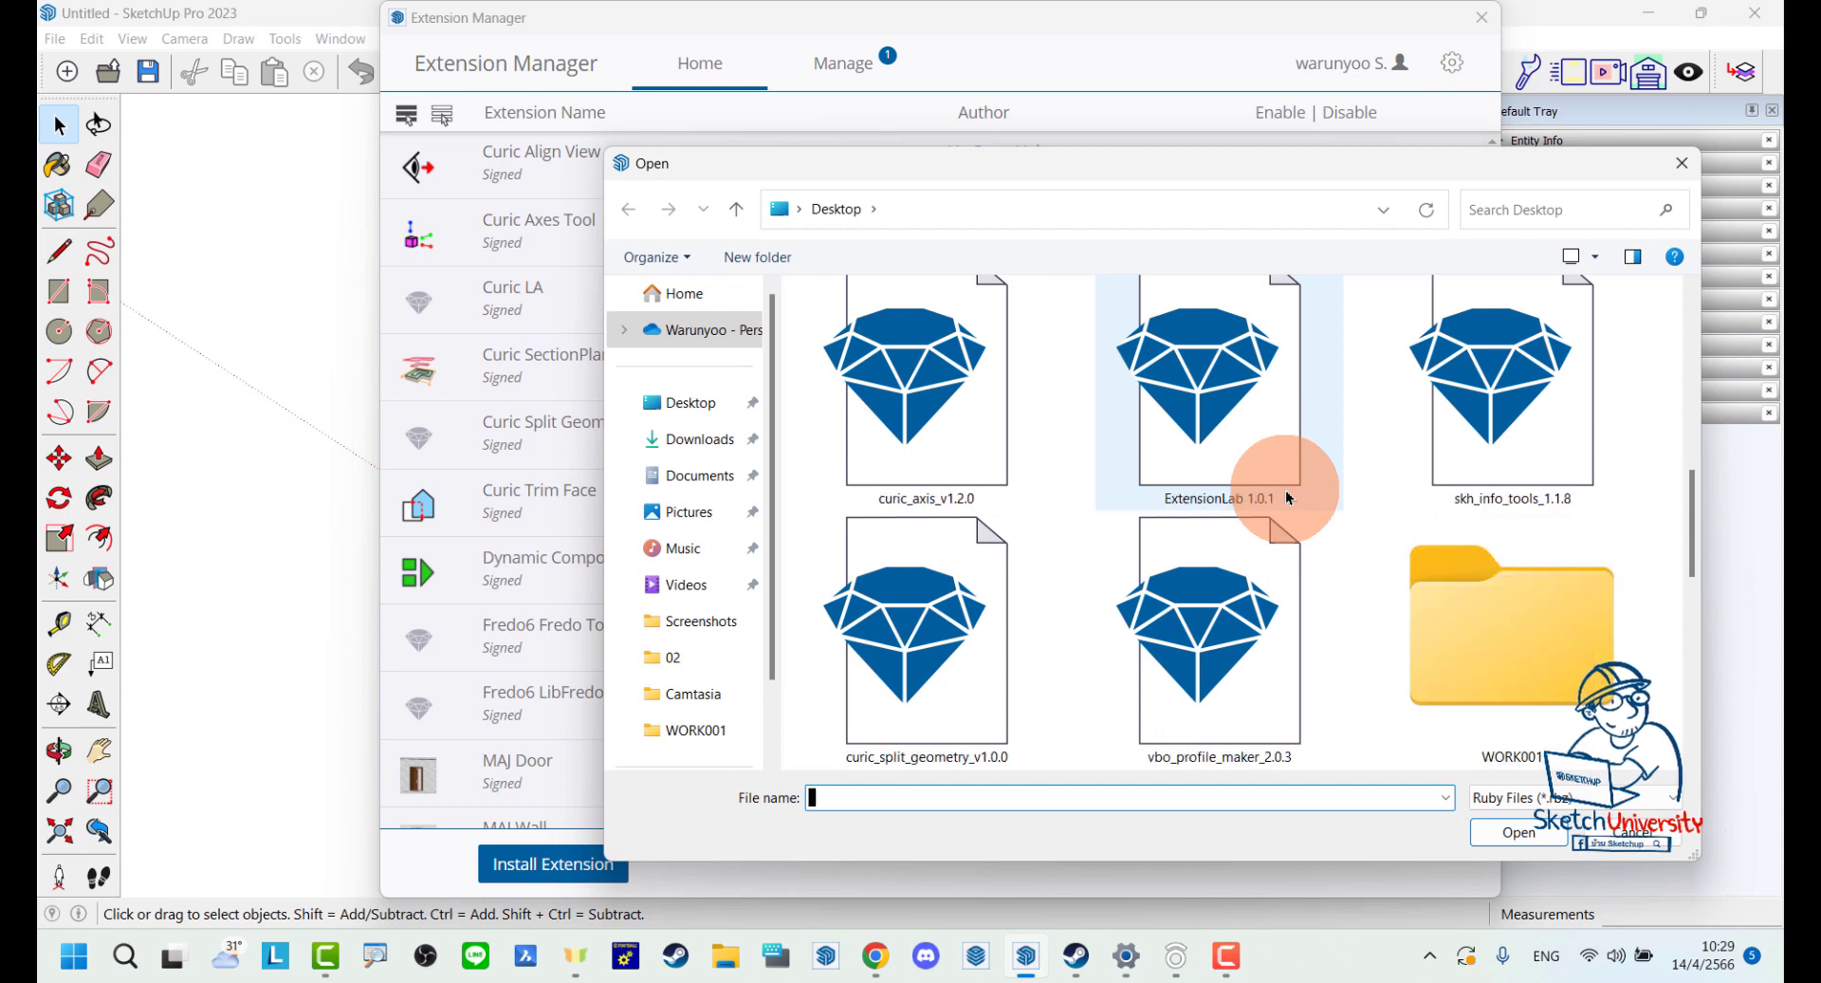
left_click(1210, 446)
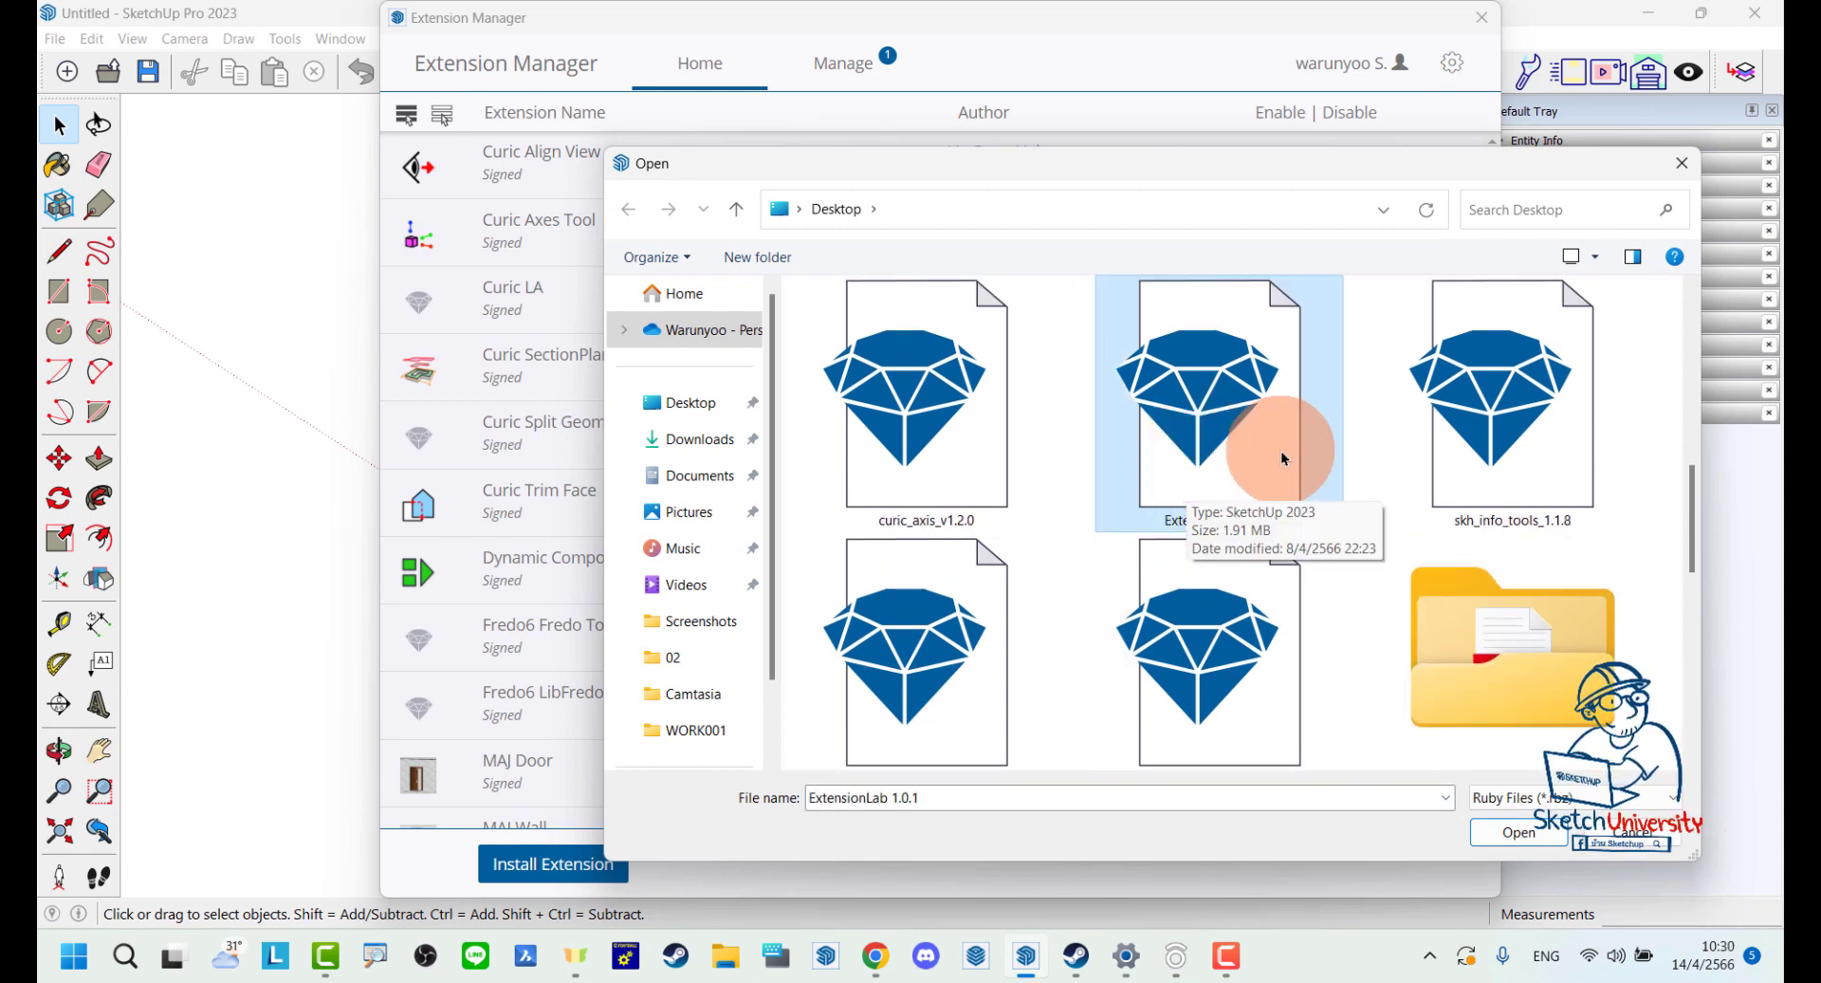
double_click(1203, 462)
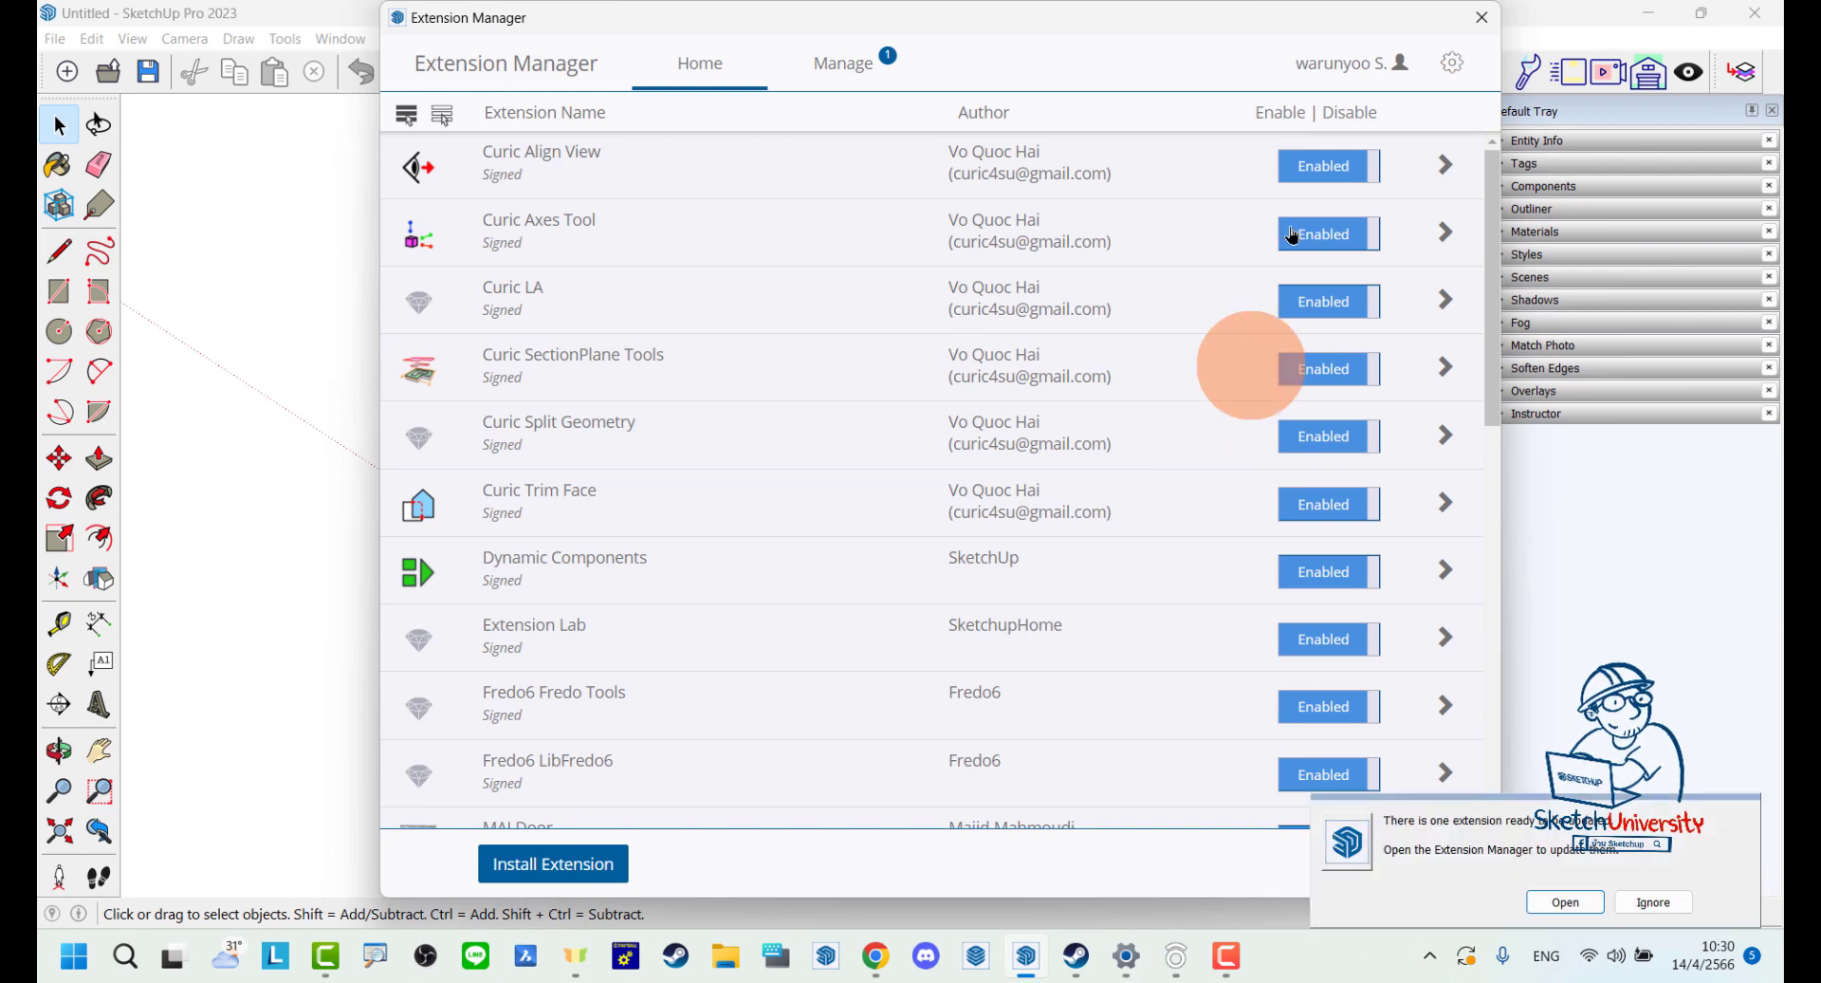
Close the Extension Manager and launch Extension Lab from its toolbar, moving the window right.
left_click(1481, 17)
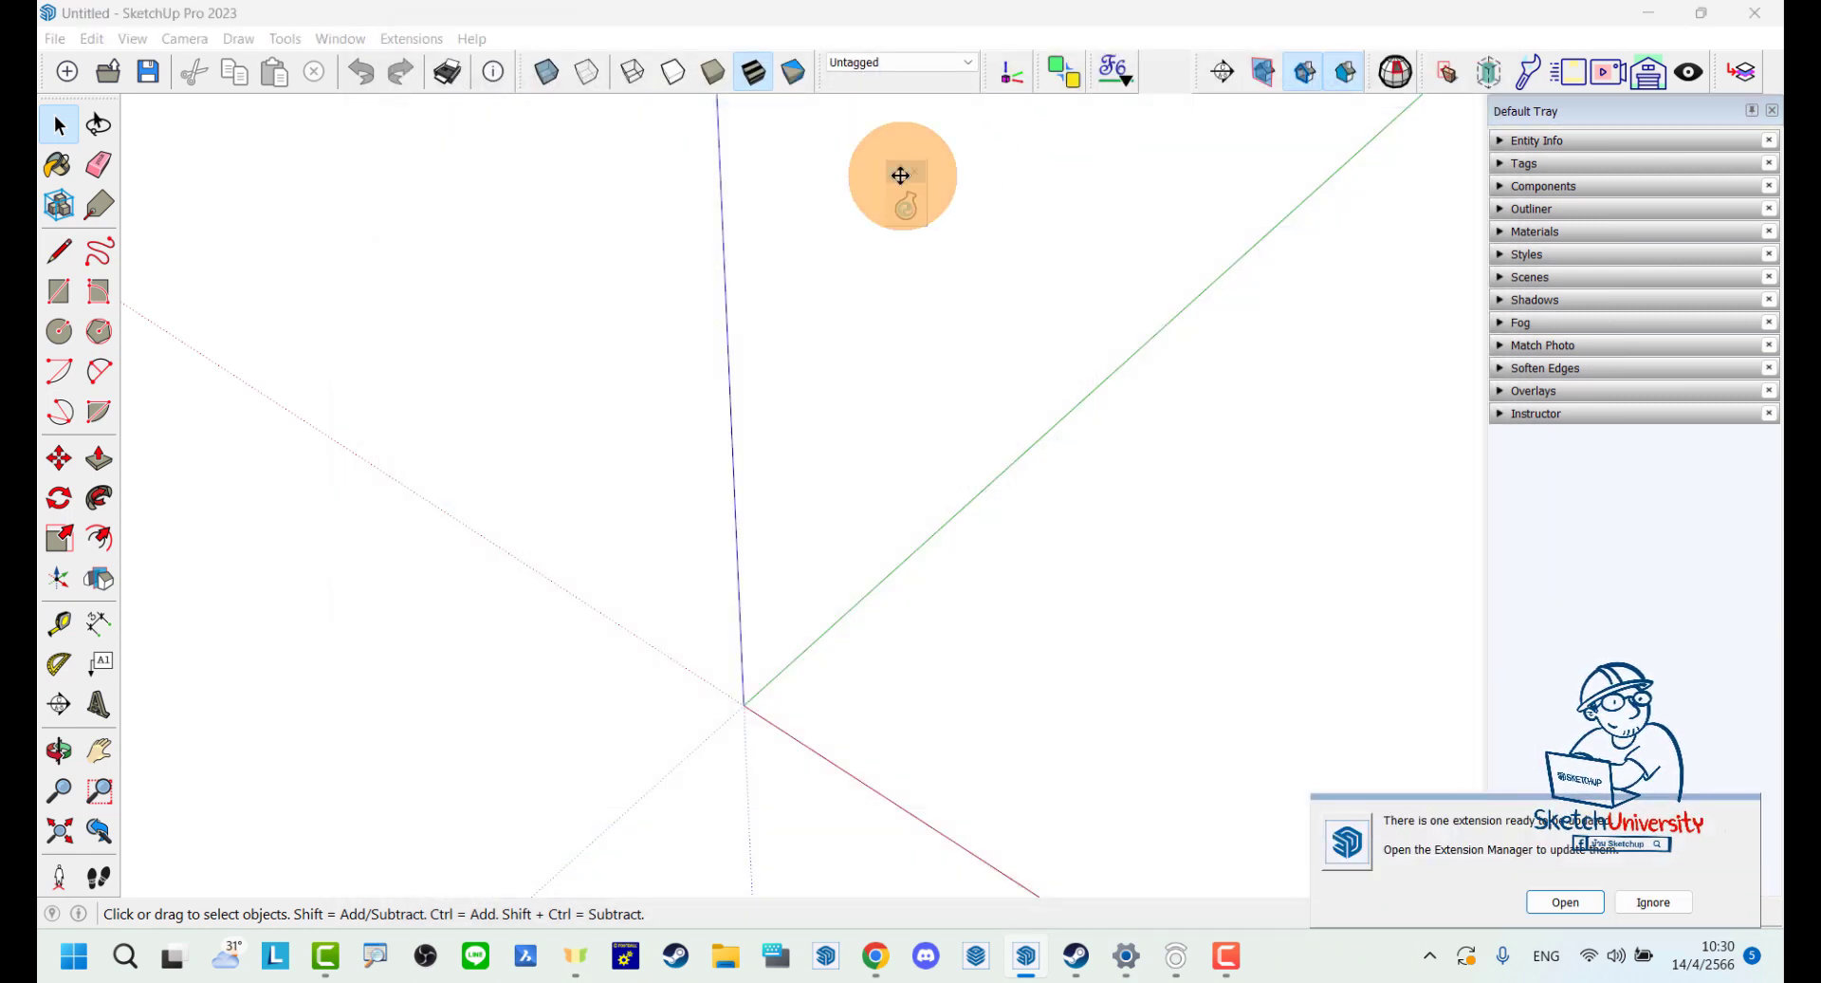
left_click_drag(901, 173, 617, 154)
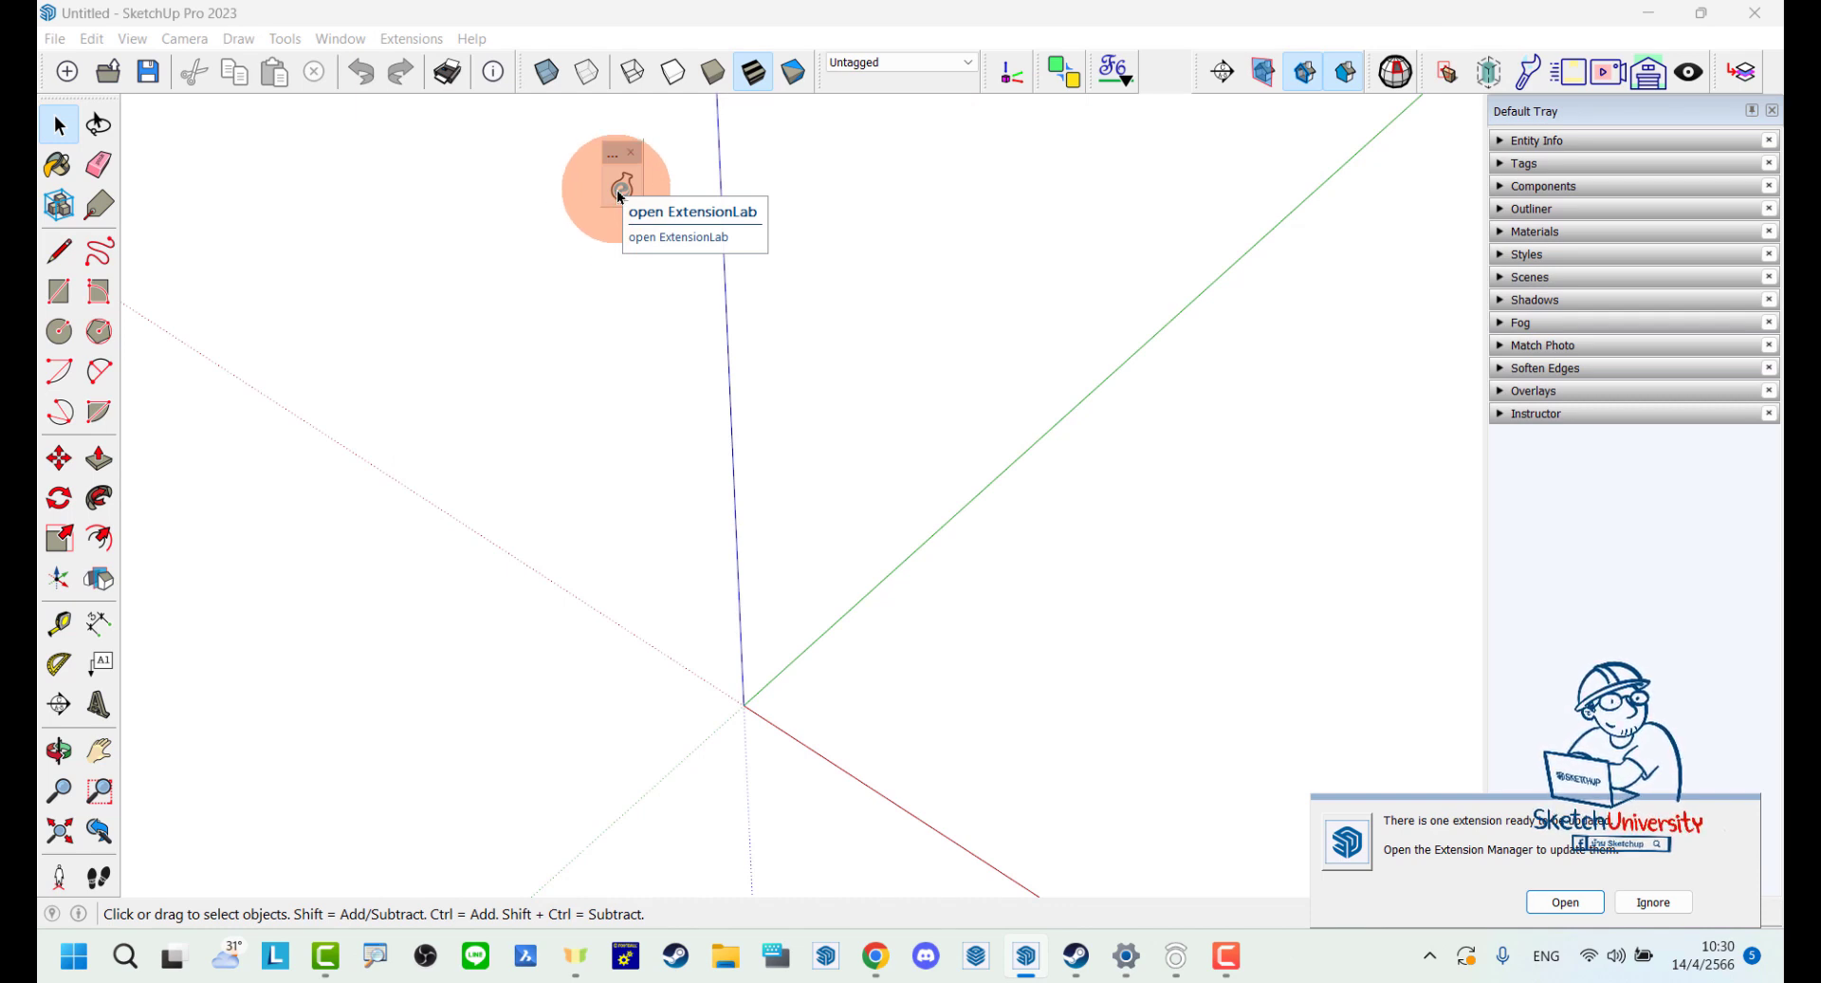
left_click(619, 192)
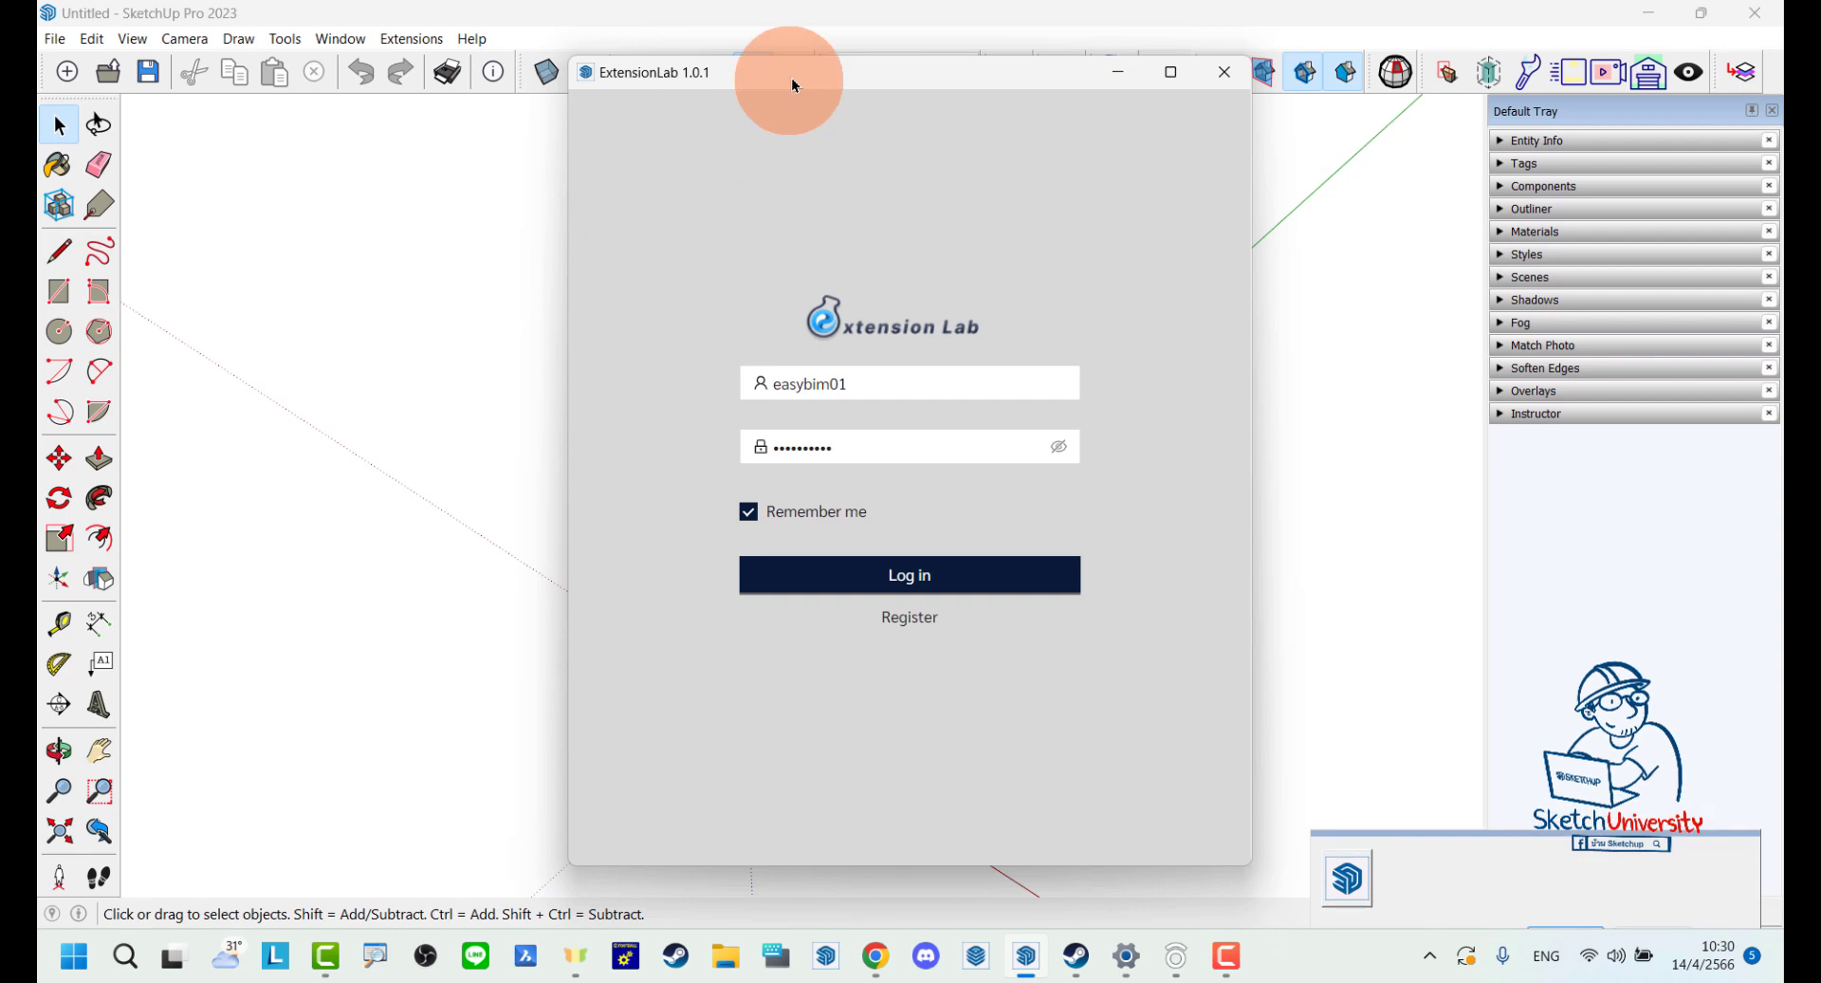
left_click_drag(821, 85, 1173, 91)
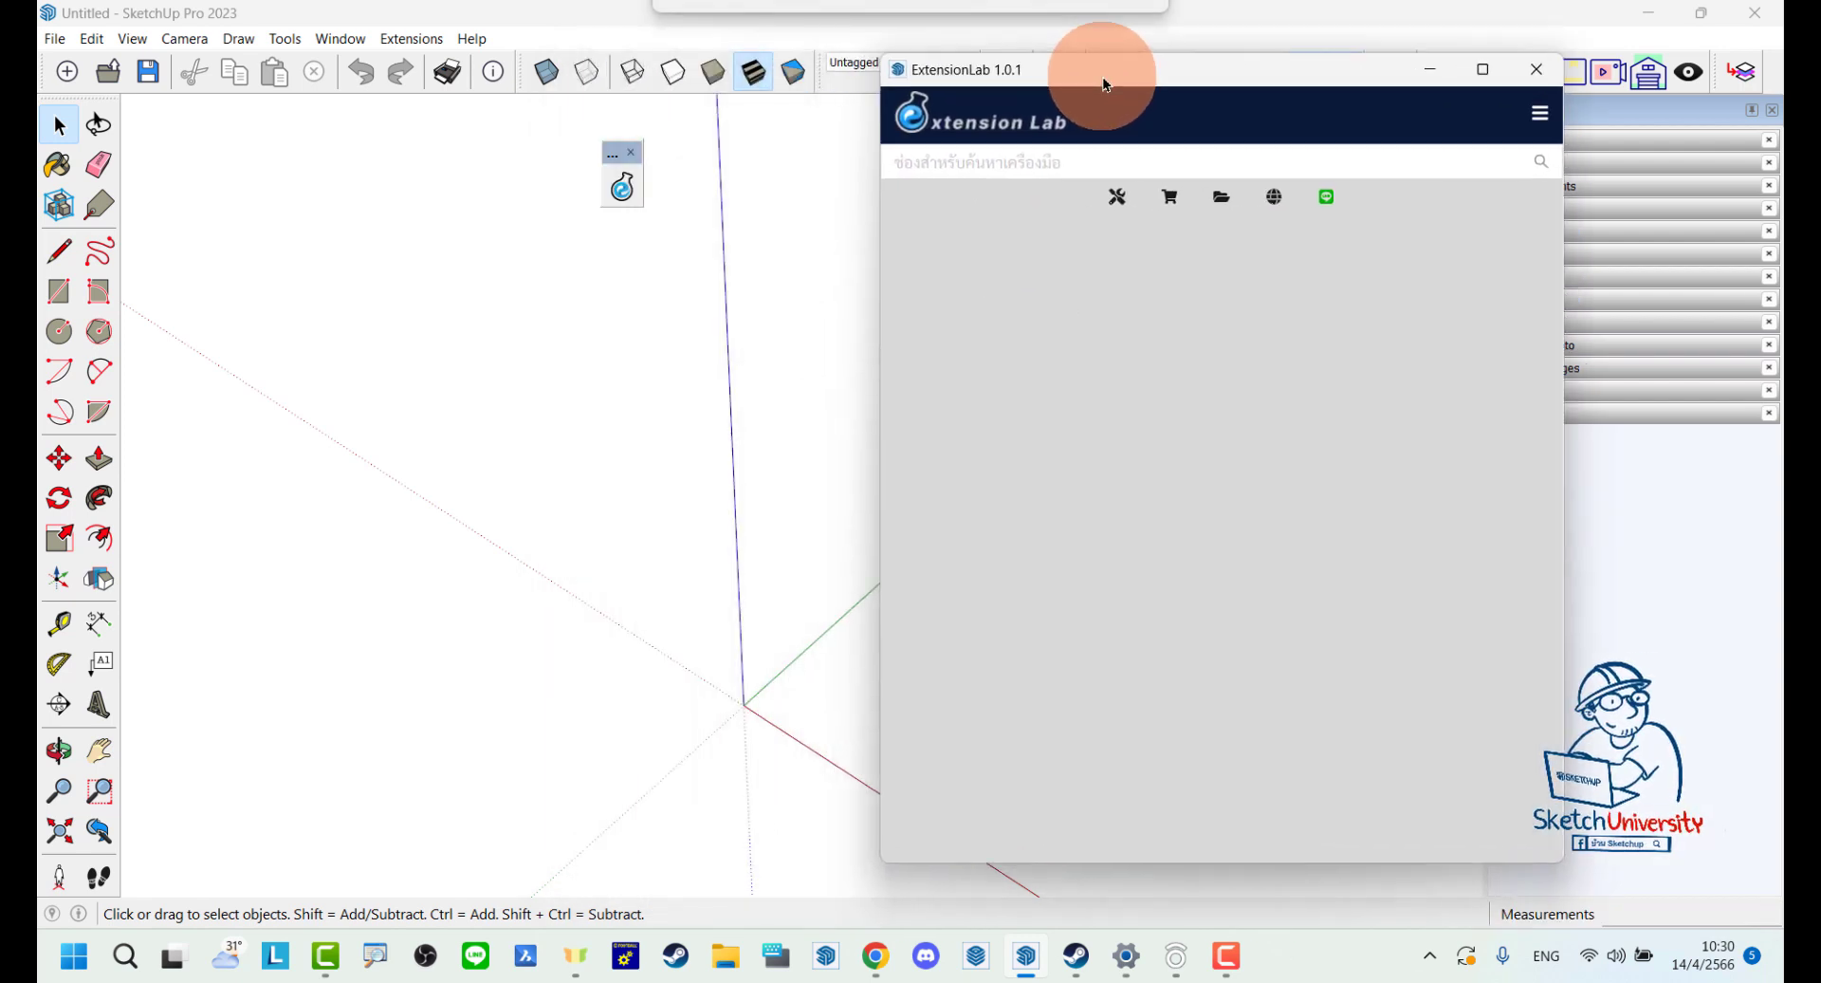
Sign out of the Extension Lab account and confirm.
left_click(1540, 114)
left_click(1236, 309)
left_click(1190, 613)
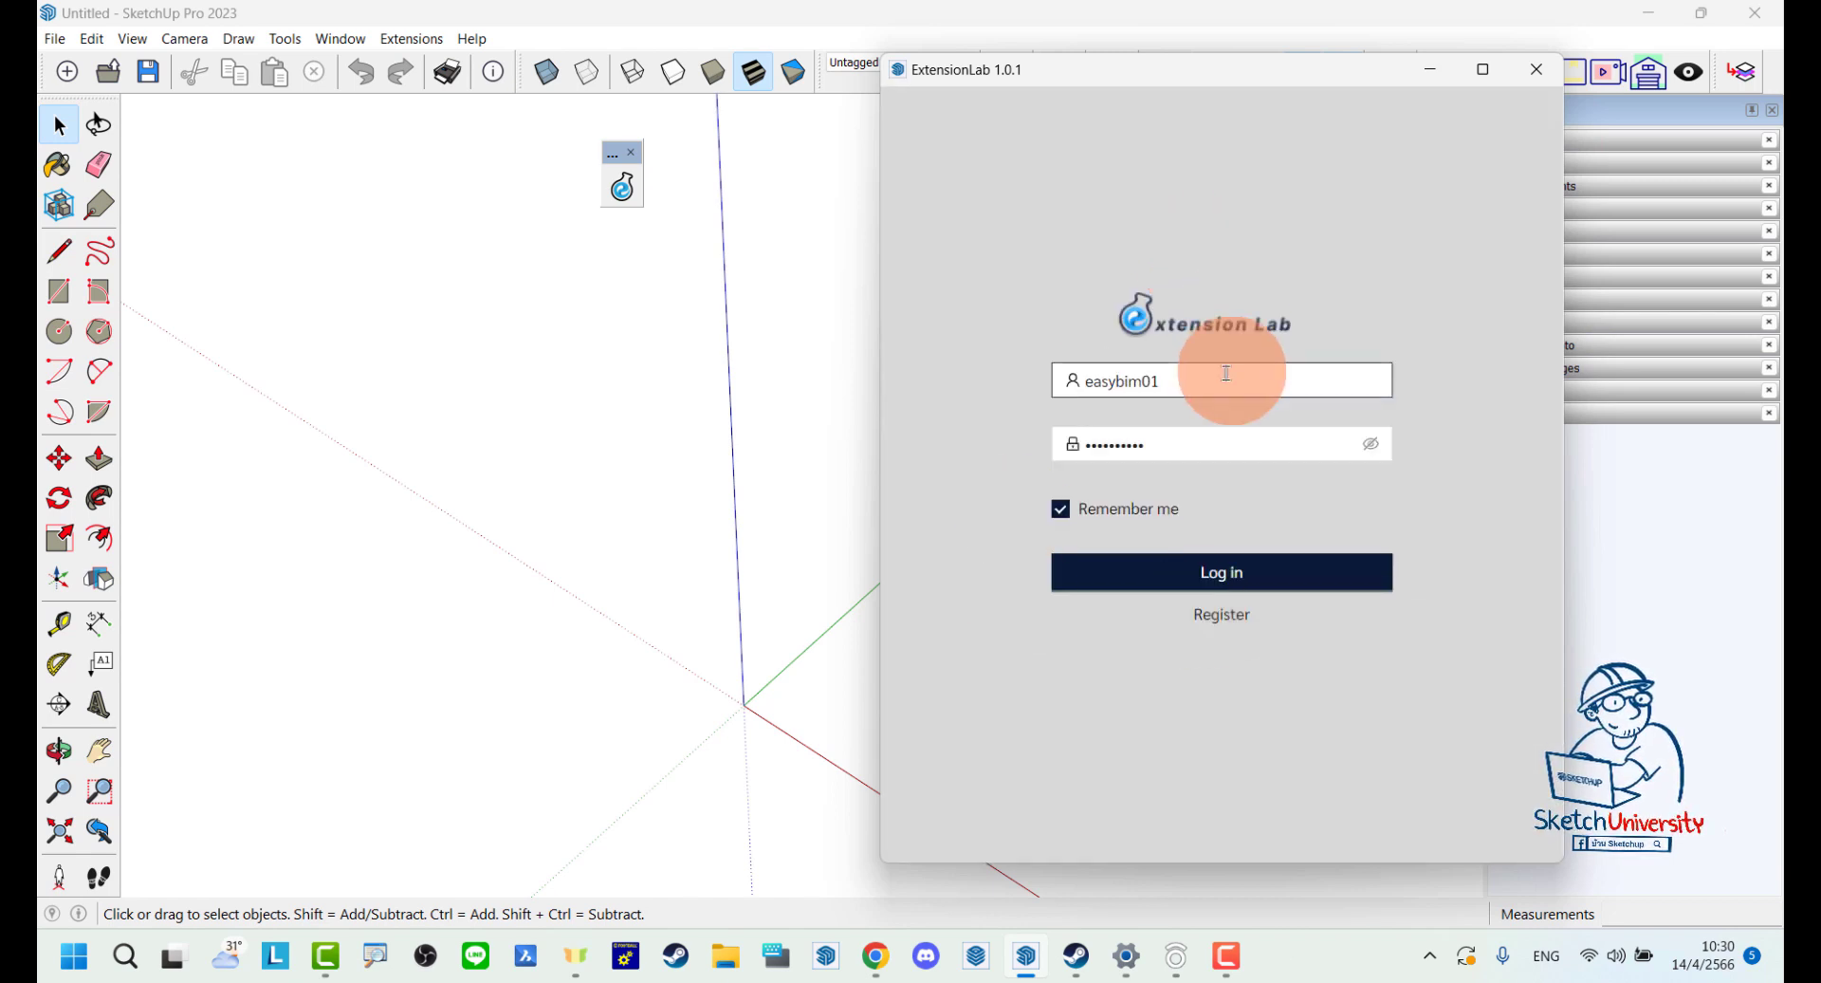
Resize and reposition the Extension Lab login window, reopening it on the right side.
left_click_drag(1190, 69, 1093, 69)
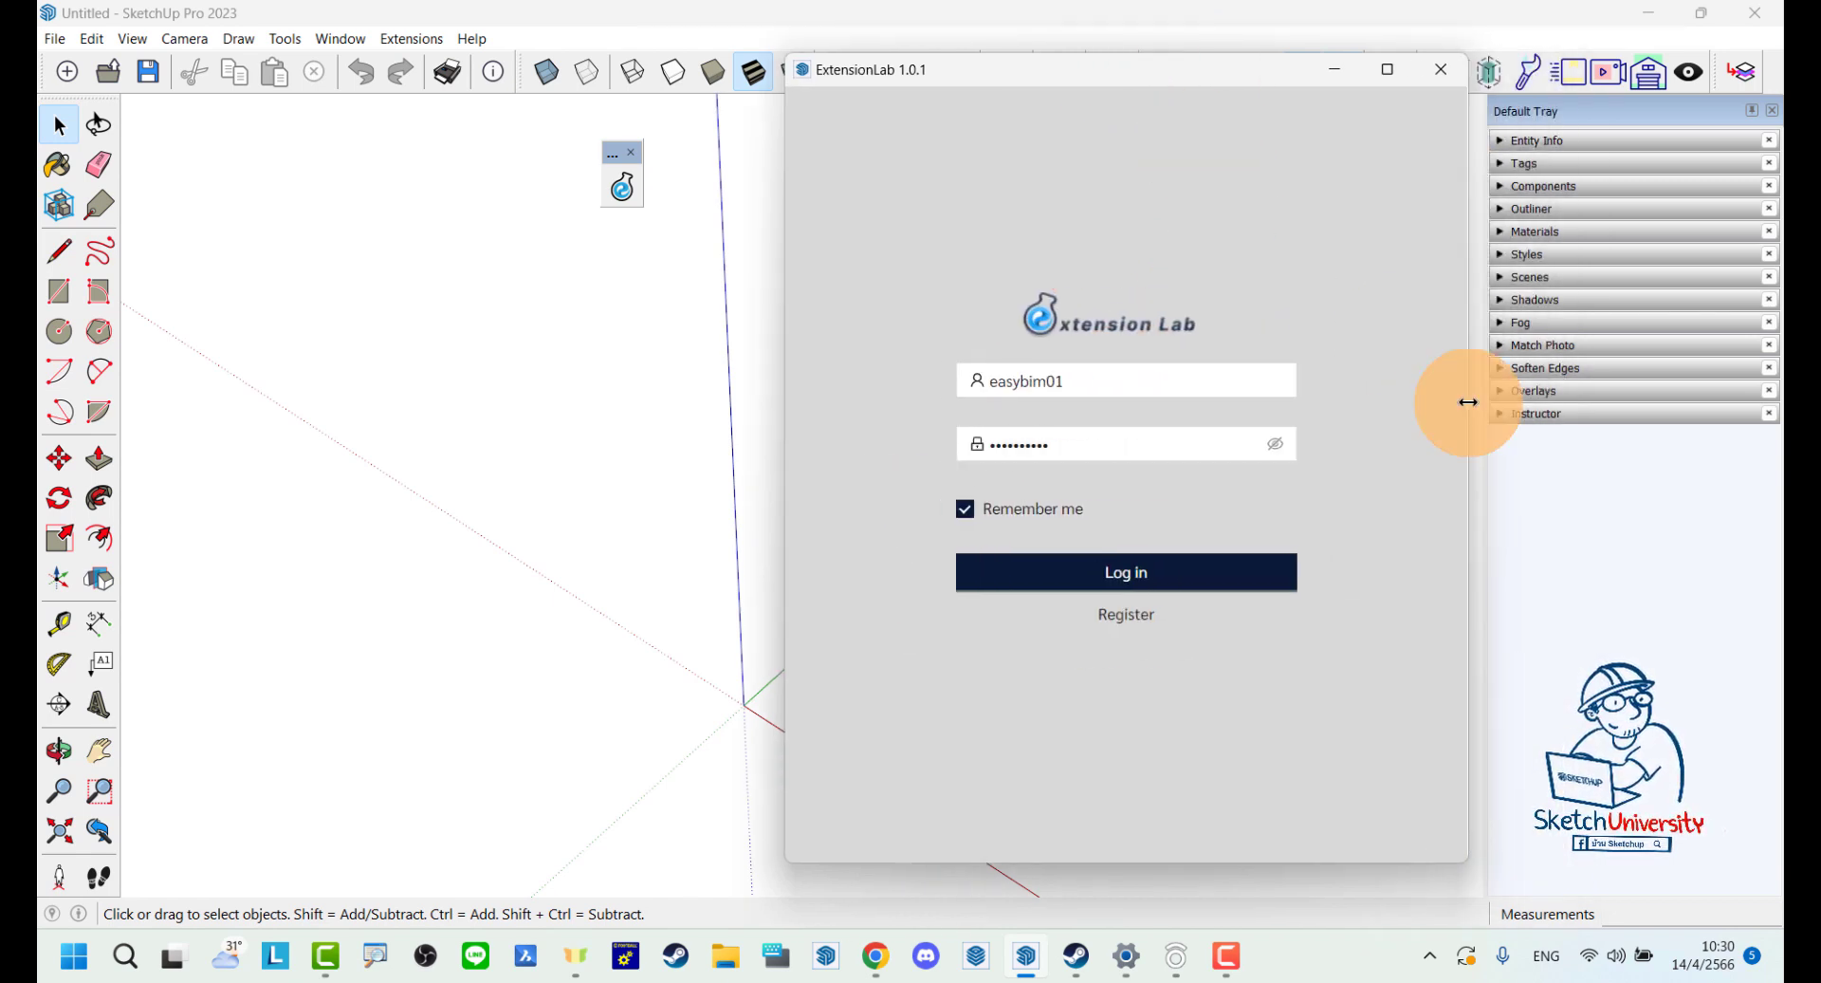
left_click_drag(1463, 402, 1330, 417)
left_click_drag(1009, 70, 1120, 80)
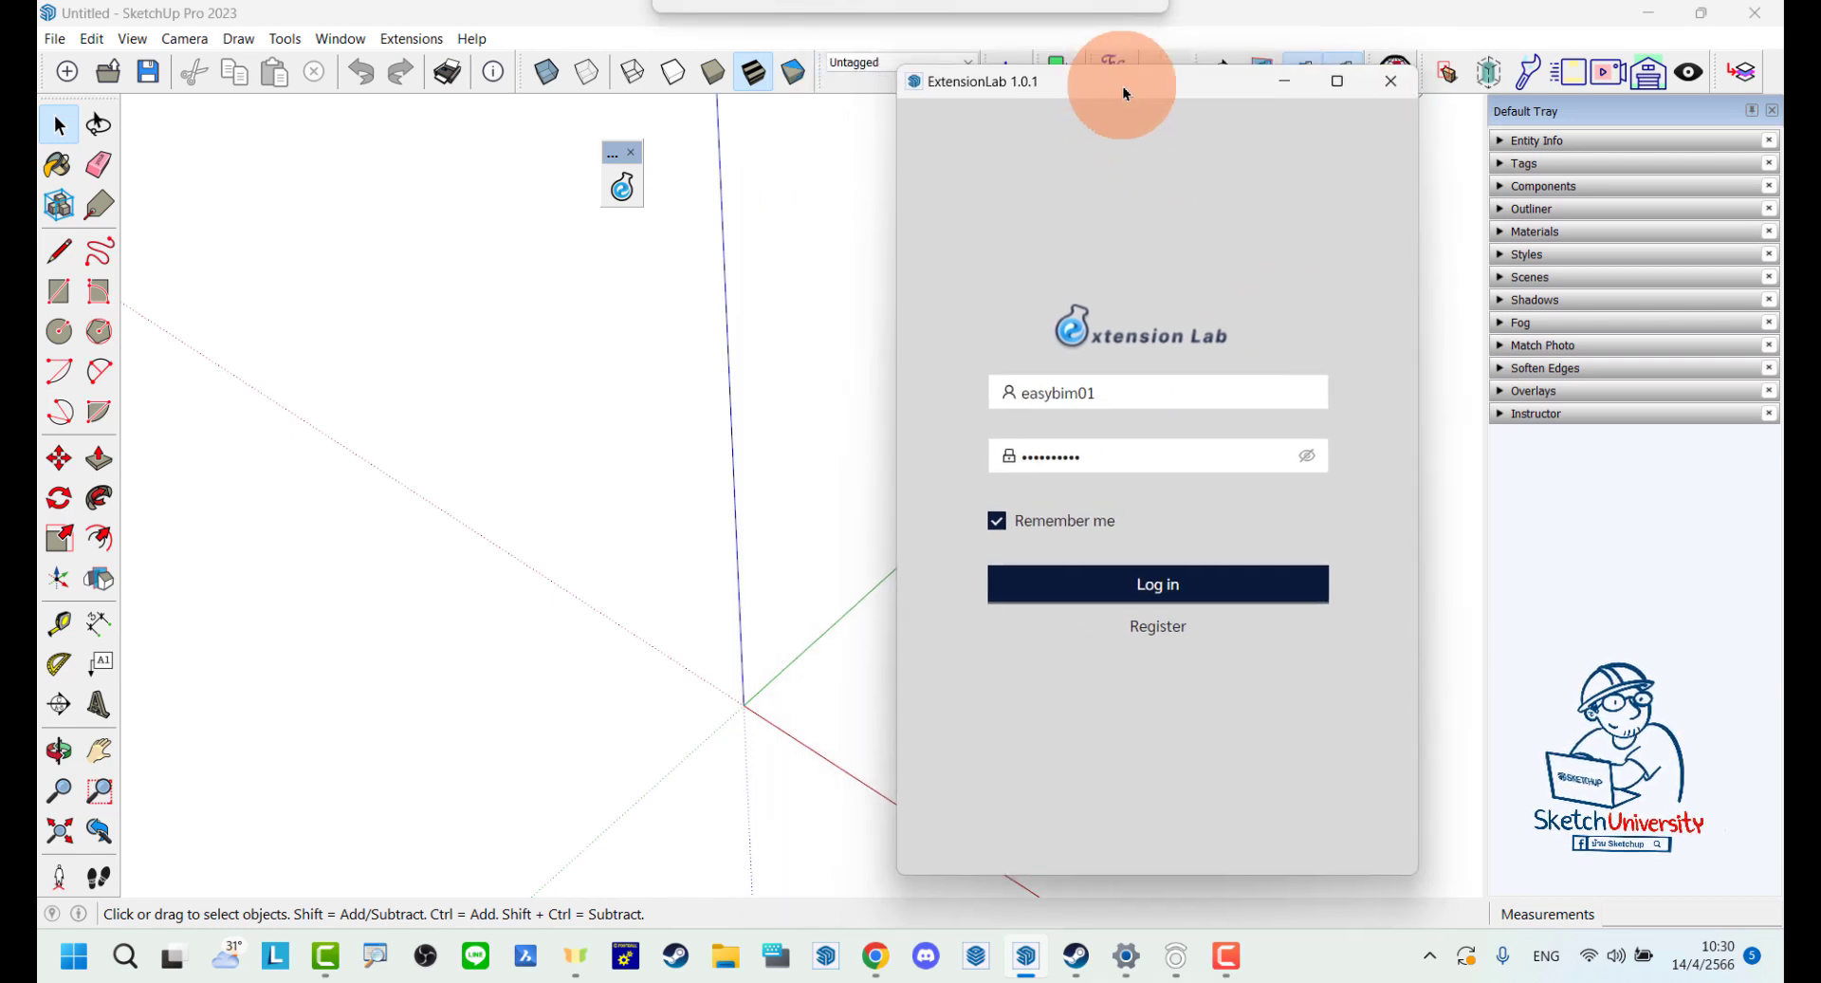
left_click(1385, 84)
left_click(622, 187)
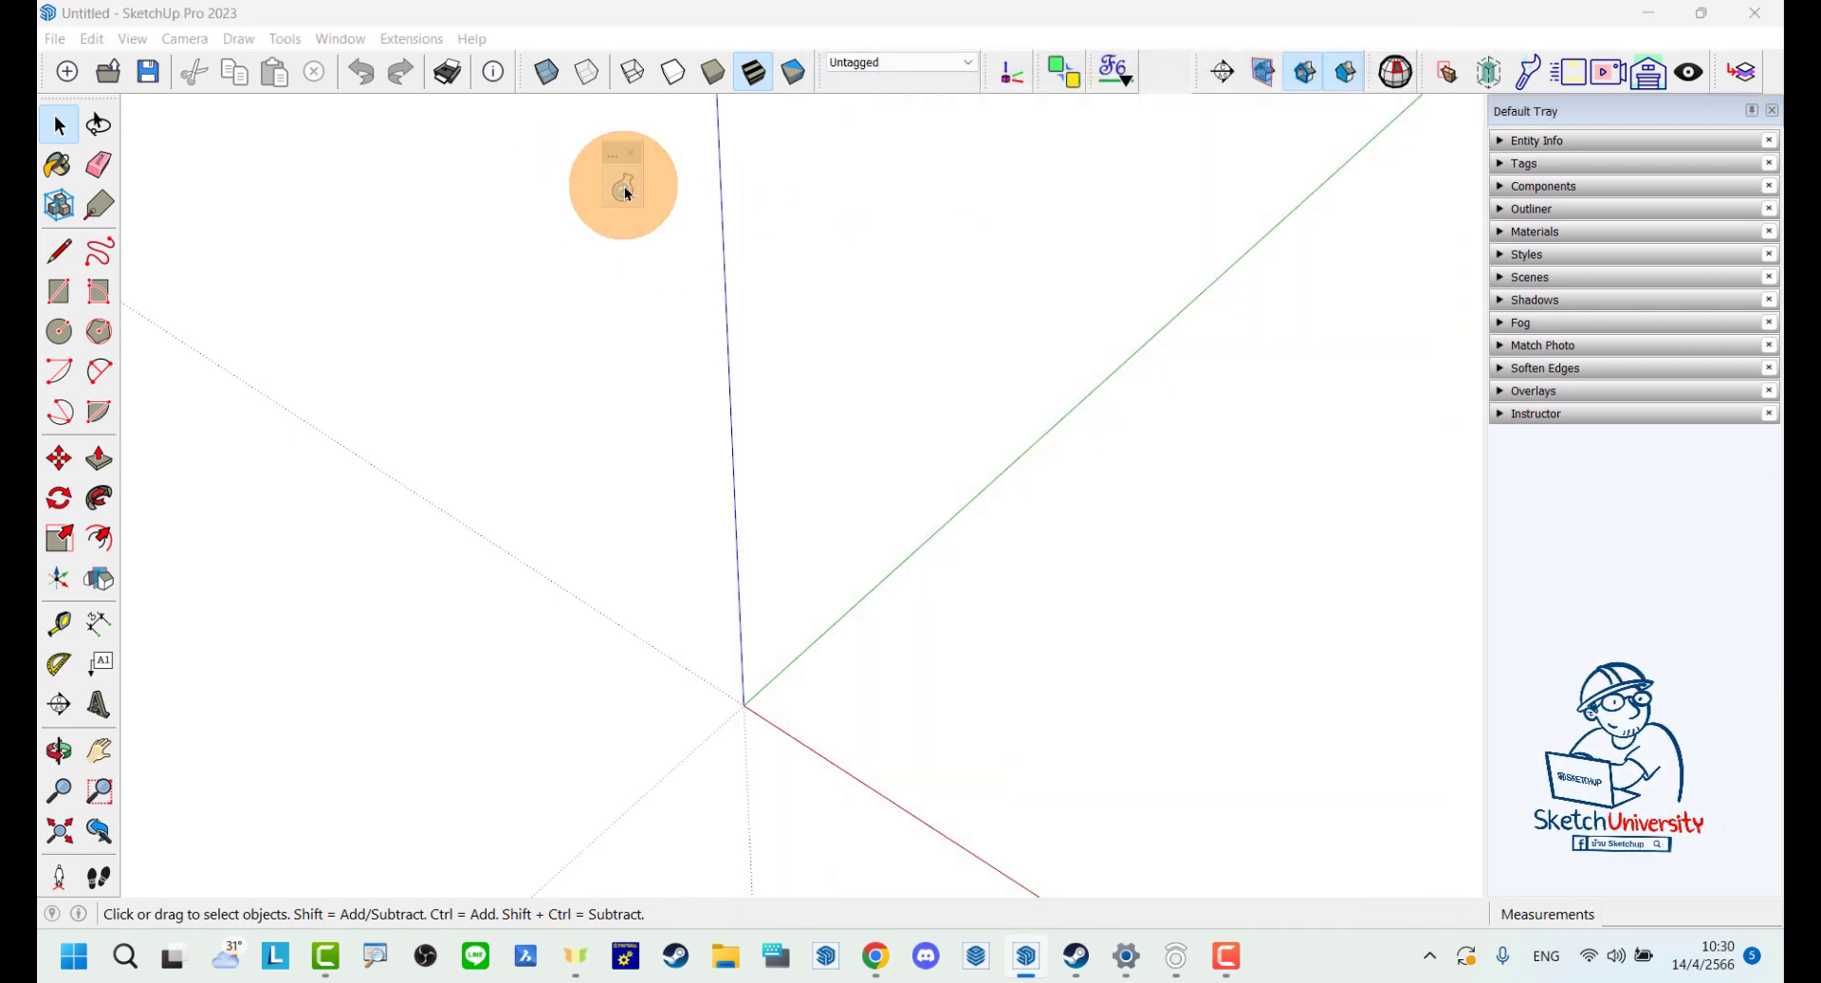
left_click_drag(776, 76, 1162, 77)
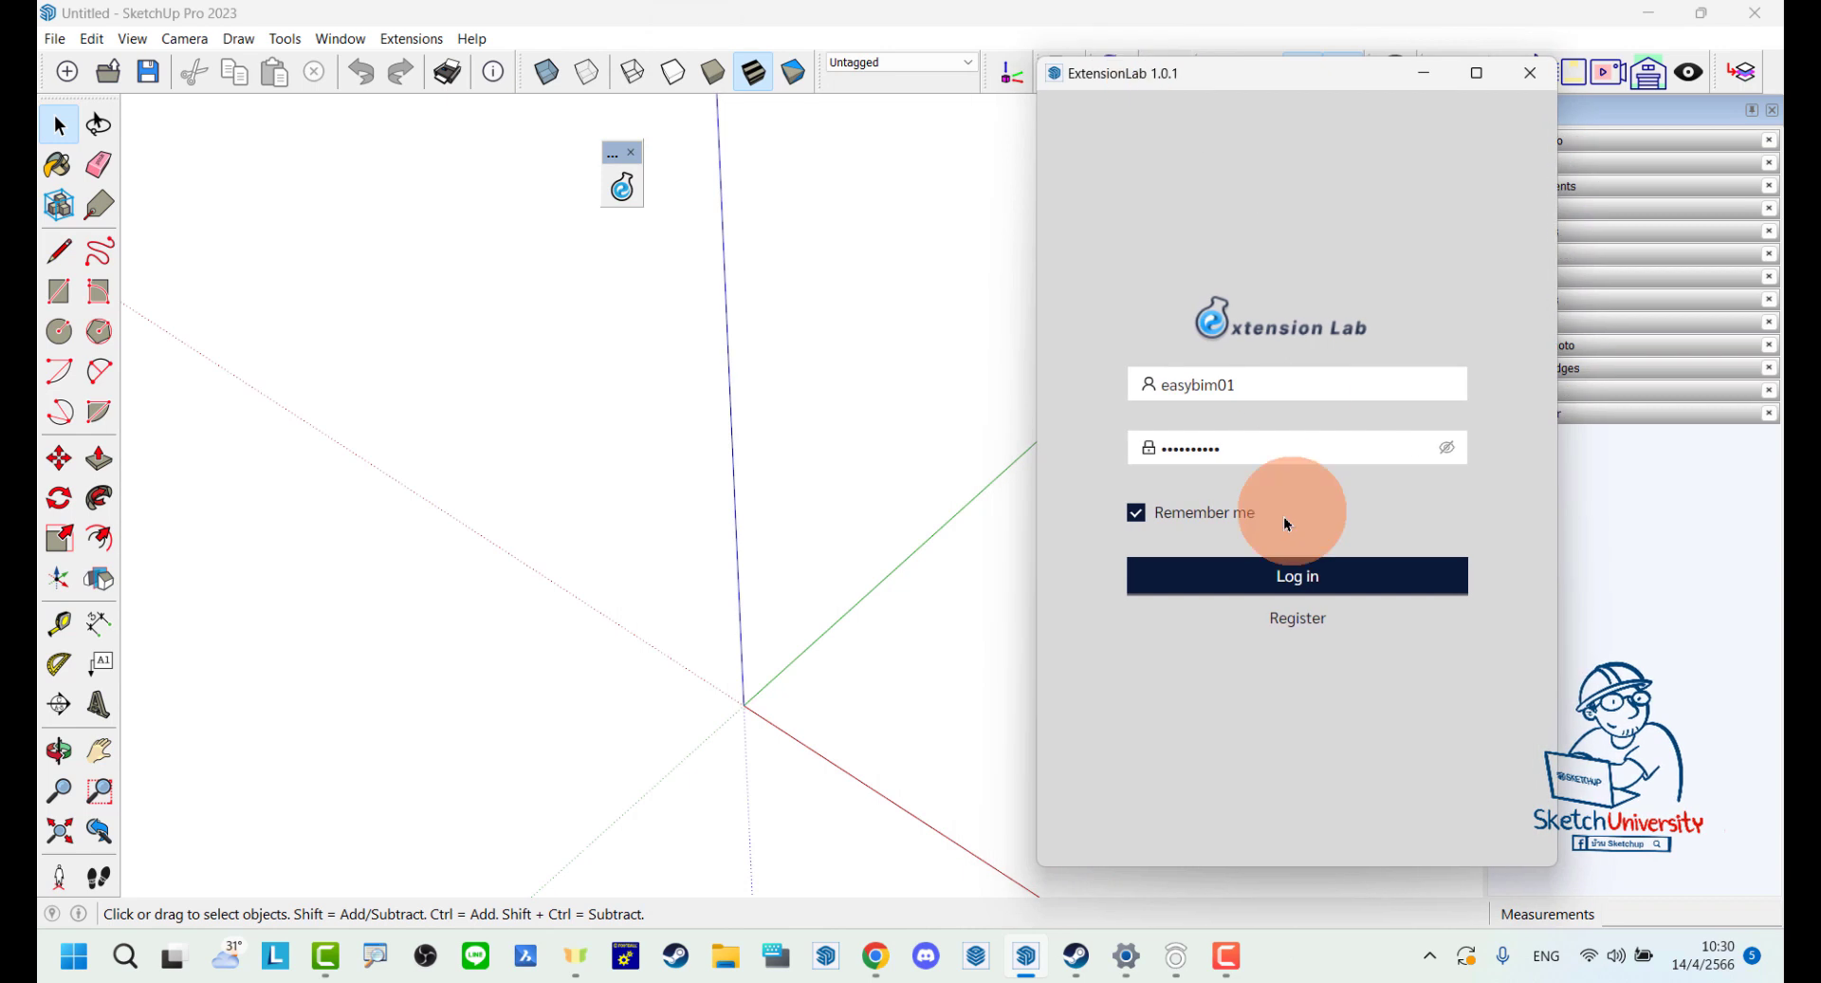
left_click(1363, 605)
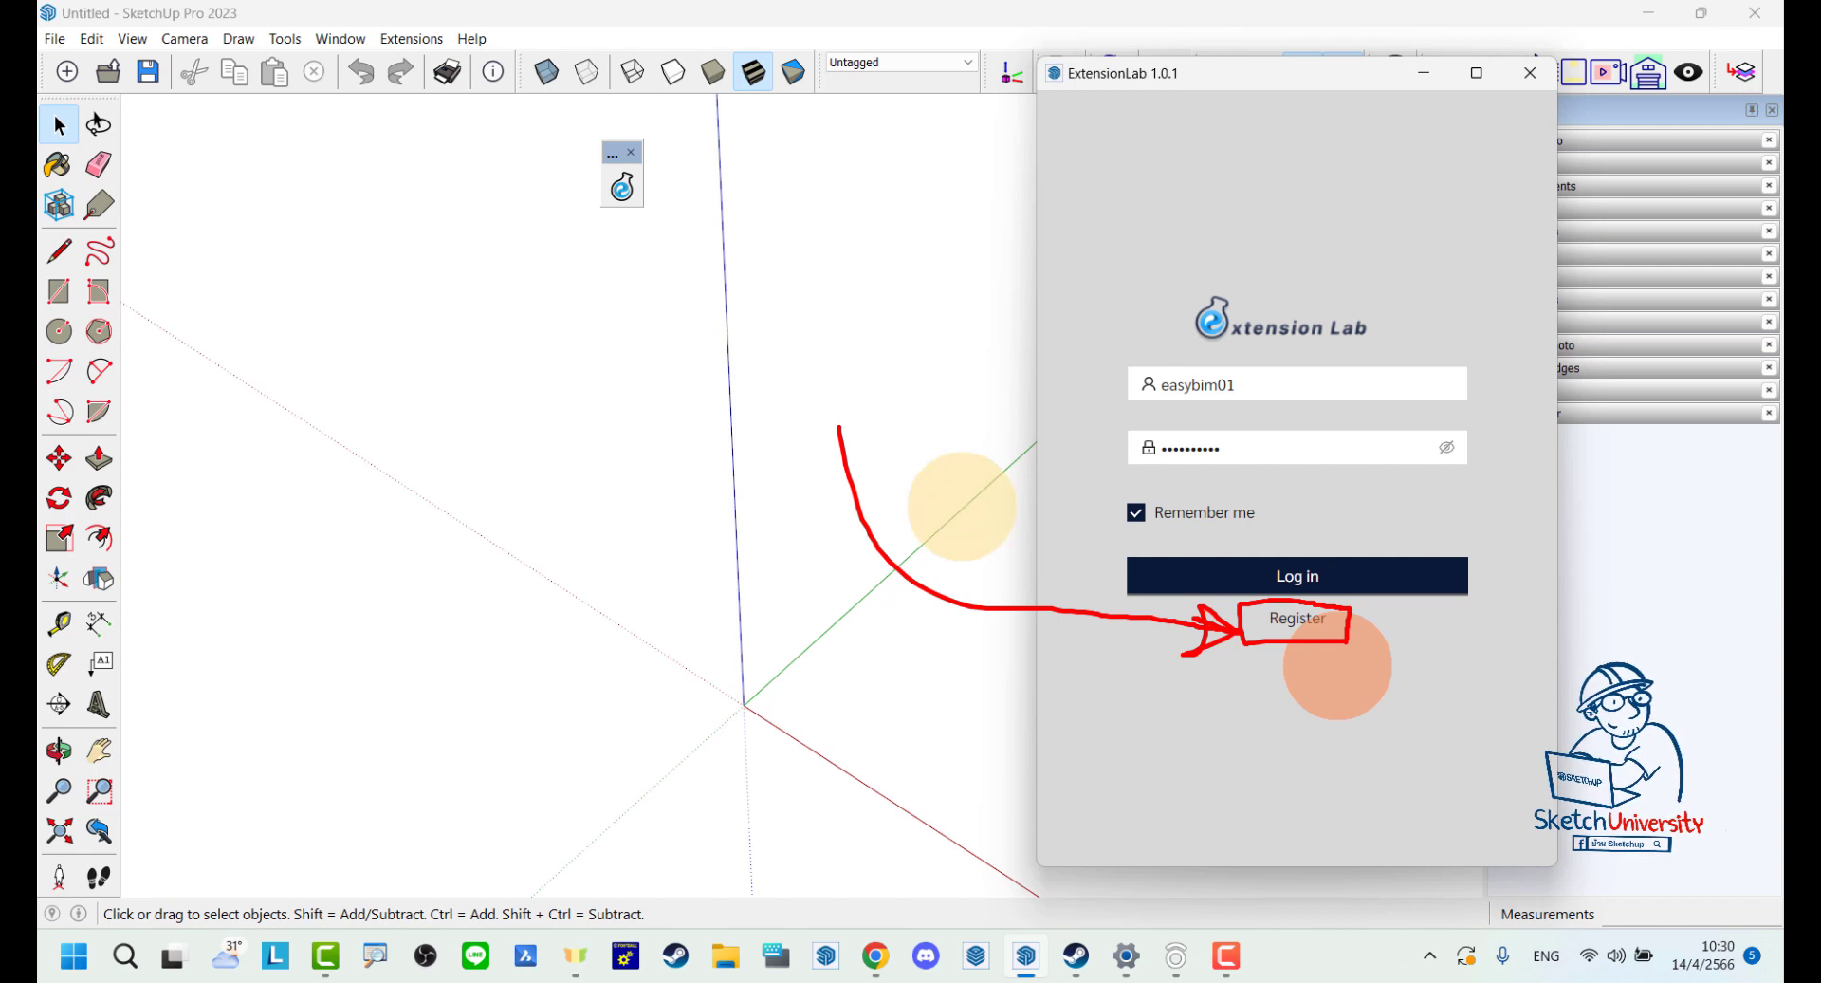
Open the registration form and enter the new account's username and password.
left_click(1296, 622)
left_click(1233, 243)
key("grave")
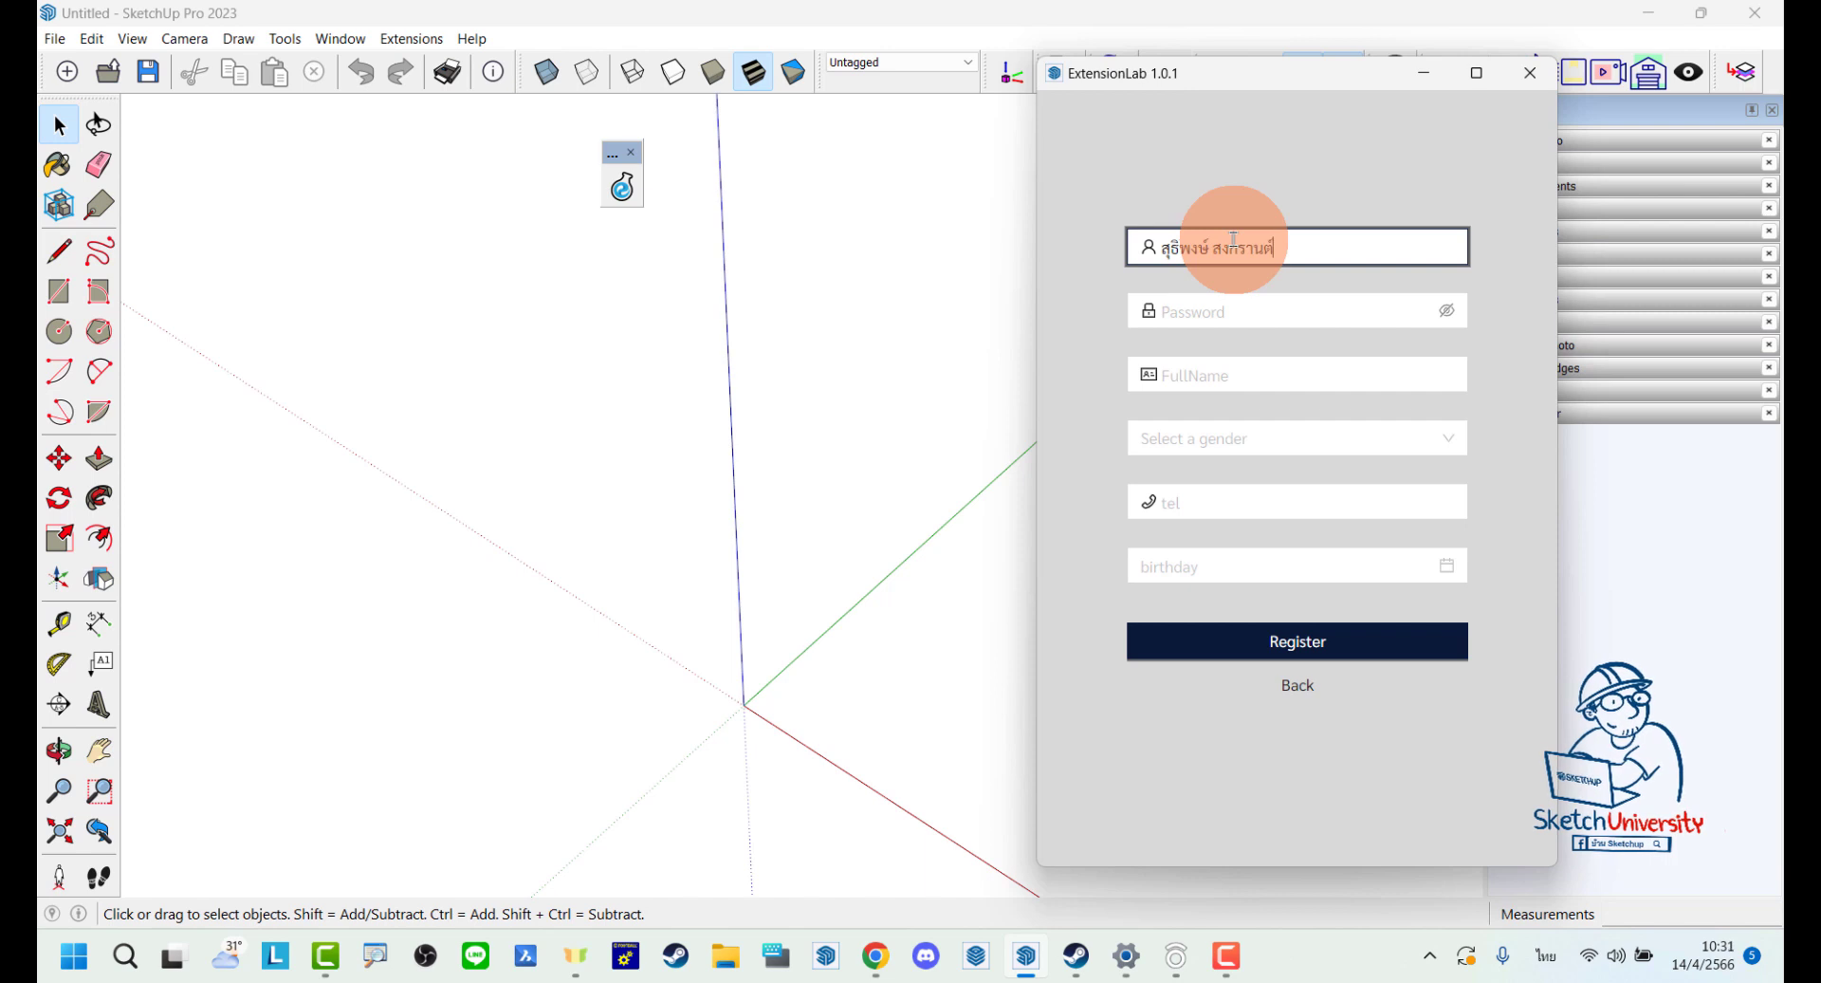
left_click_drag(1334, 244, 1124, 245)
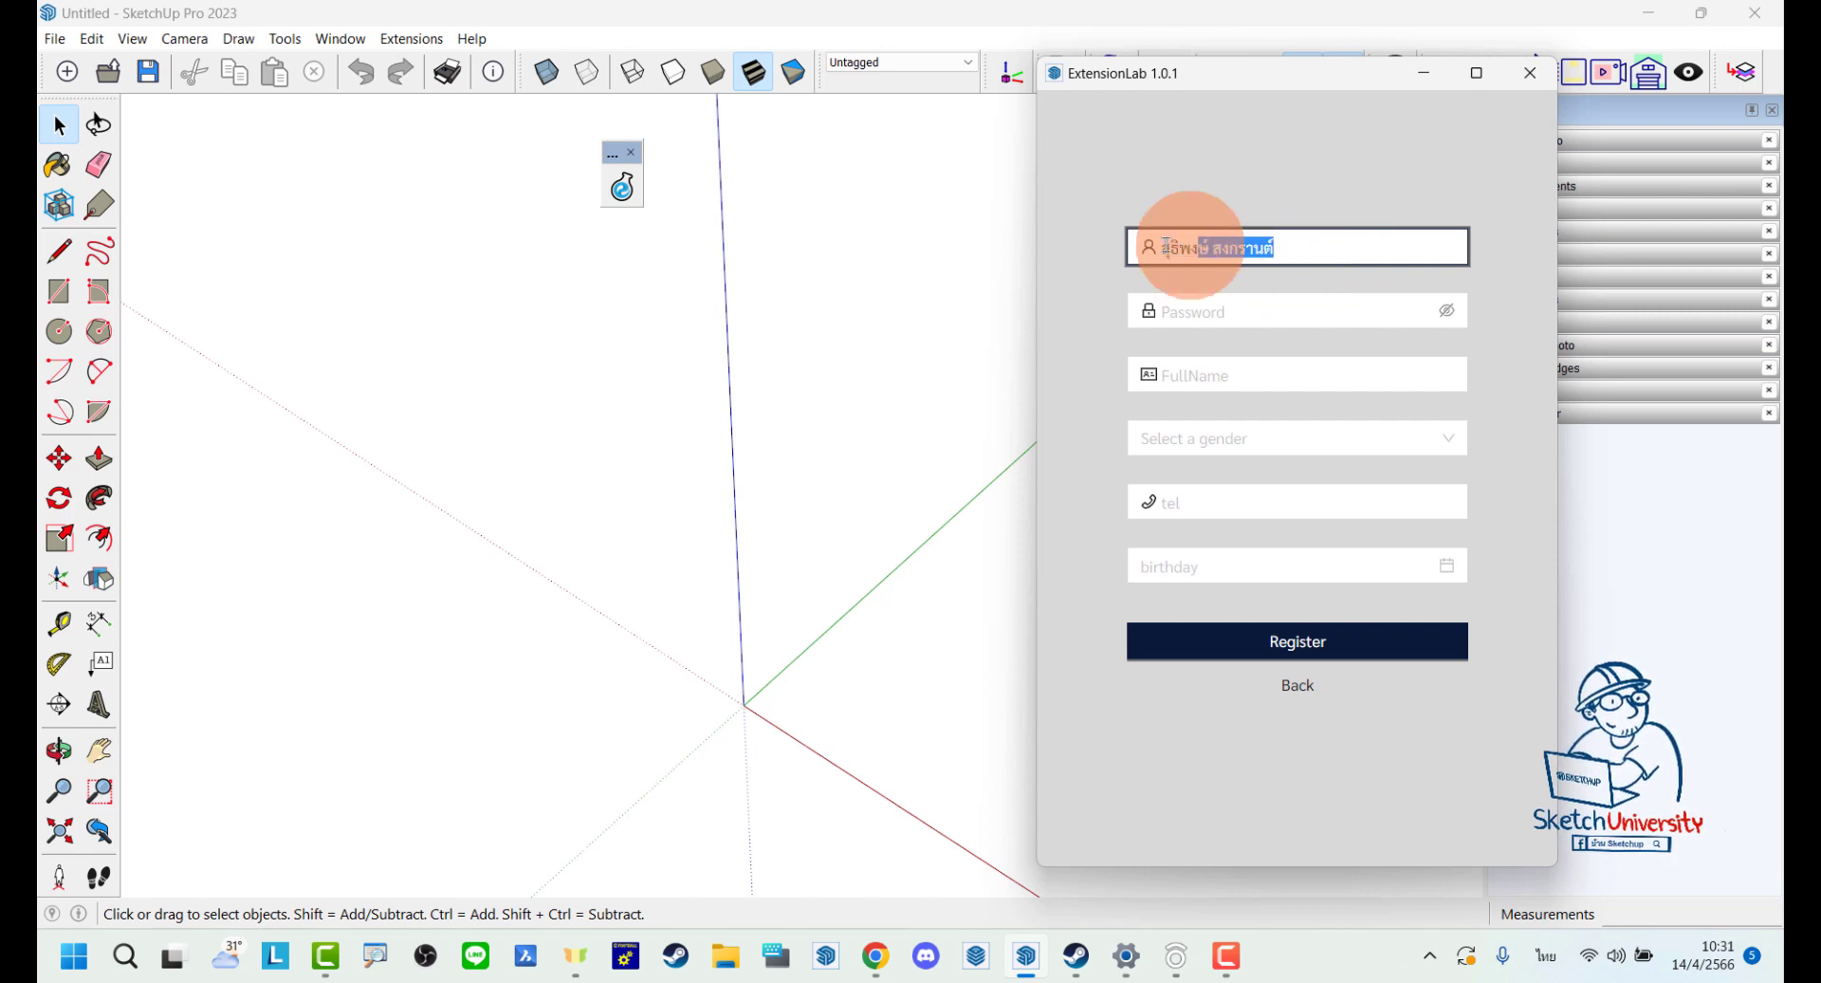
key("BackSpace")
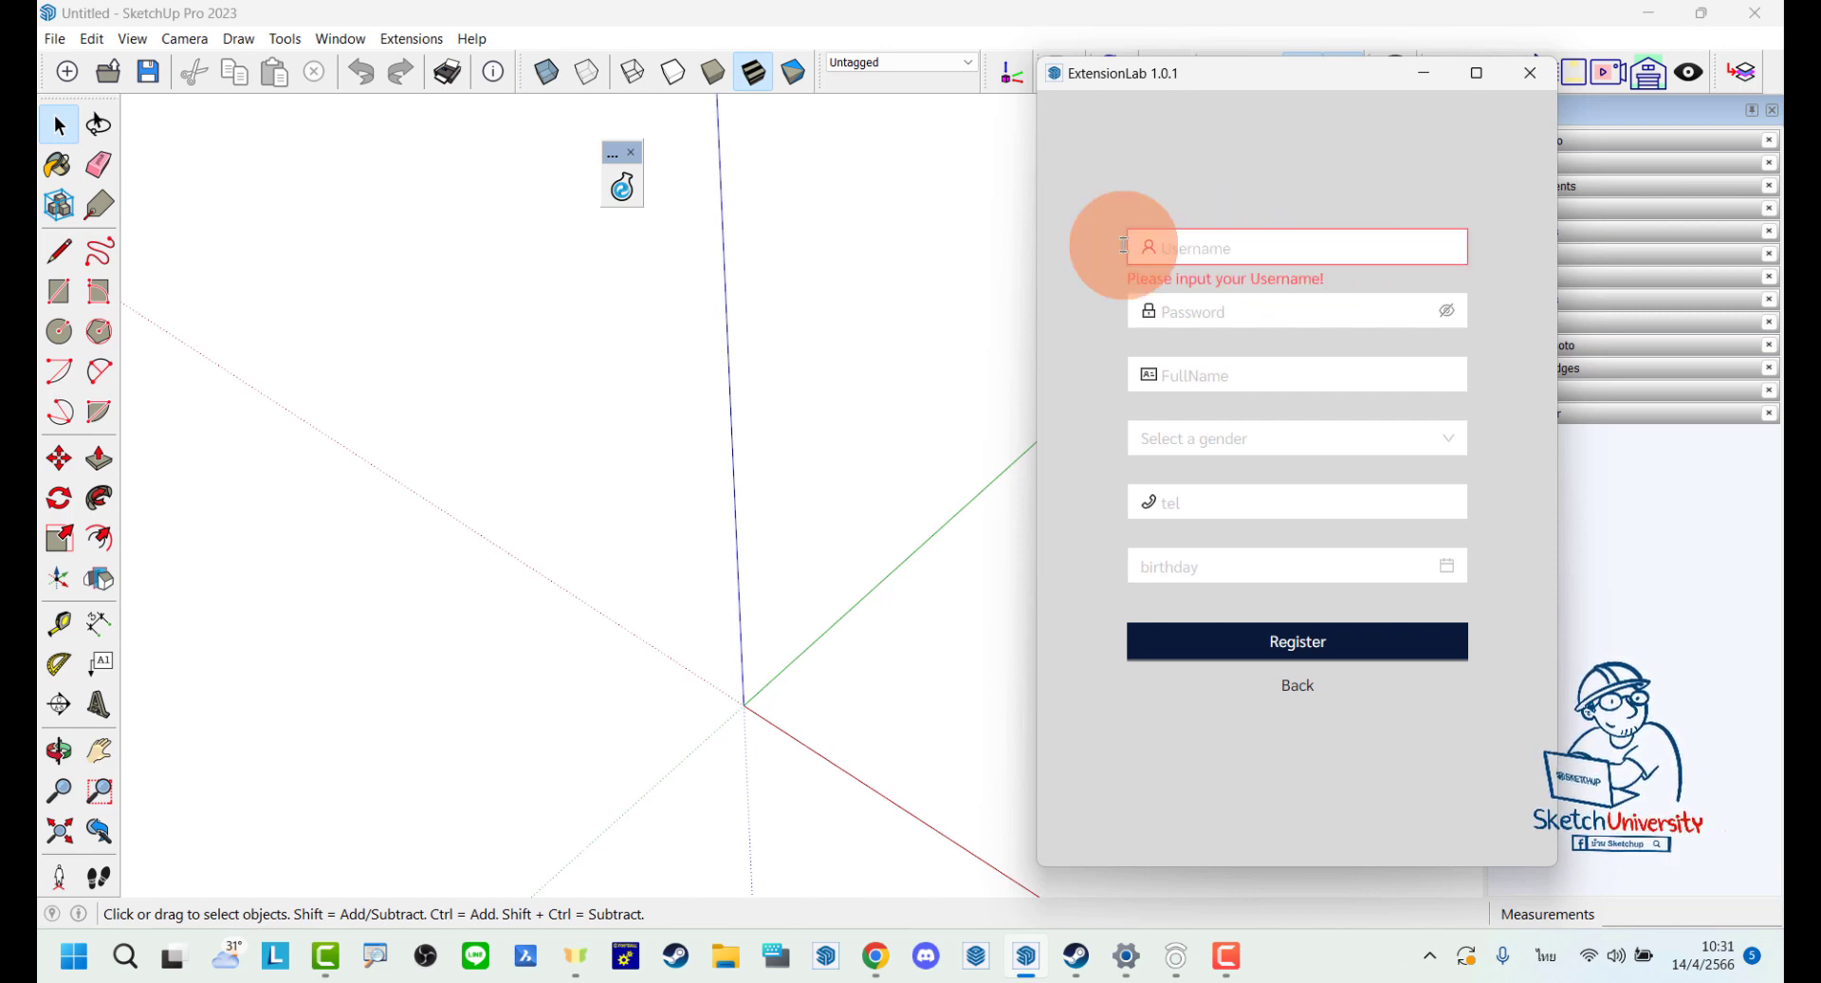
type("ำฟห")
key("BackSpace")
key("BackSpace")
key("BackSpace")
key("alt+shift")
type("eas")
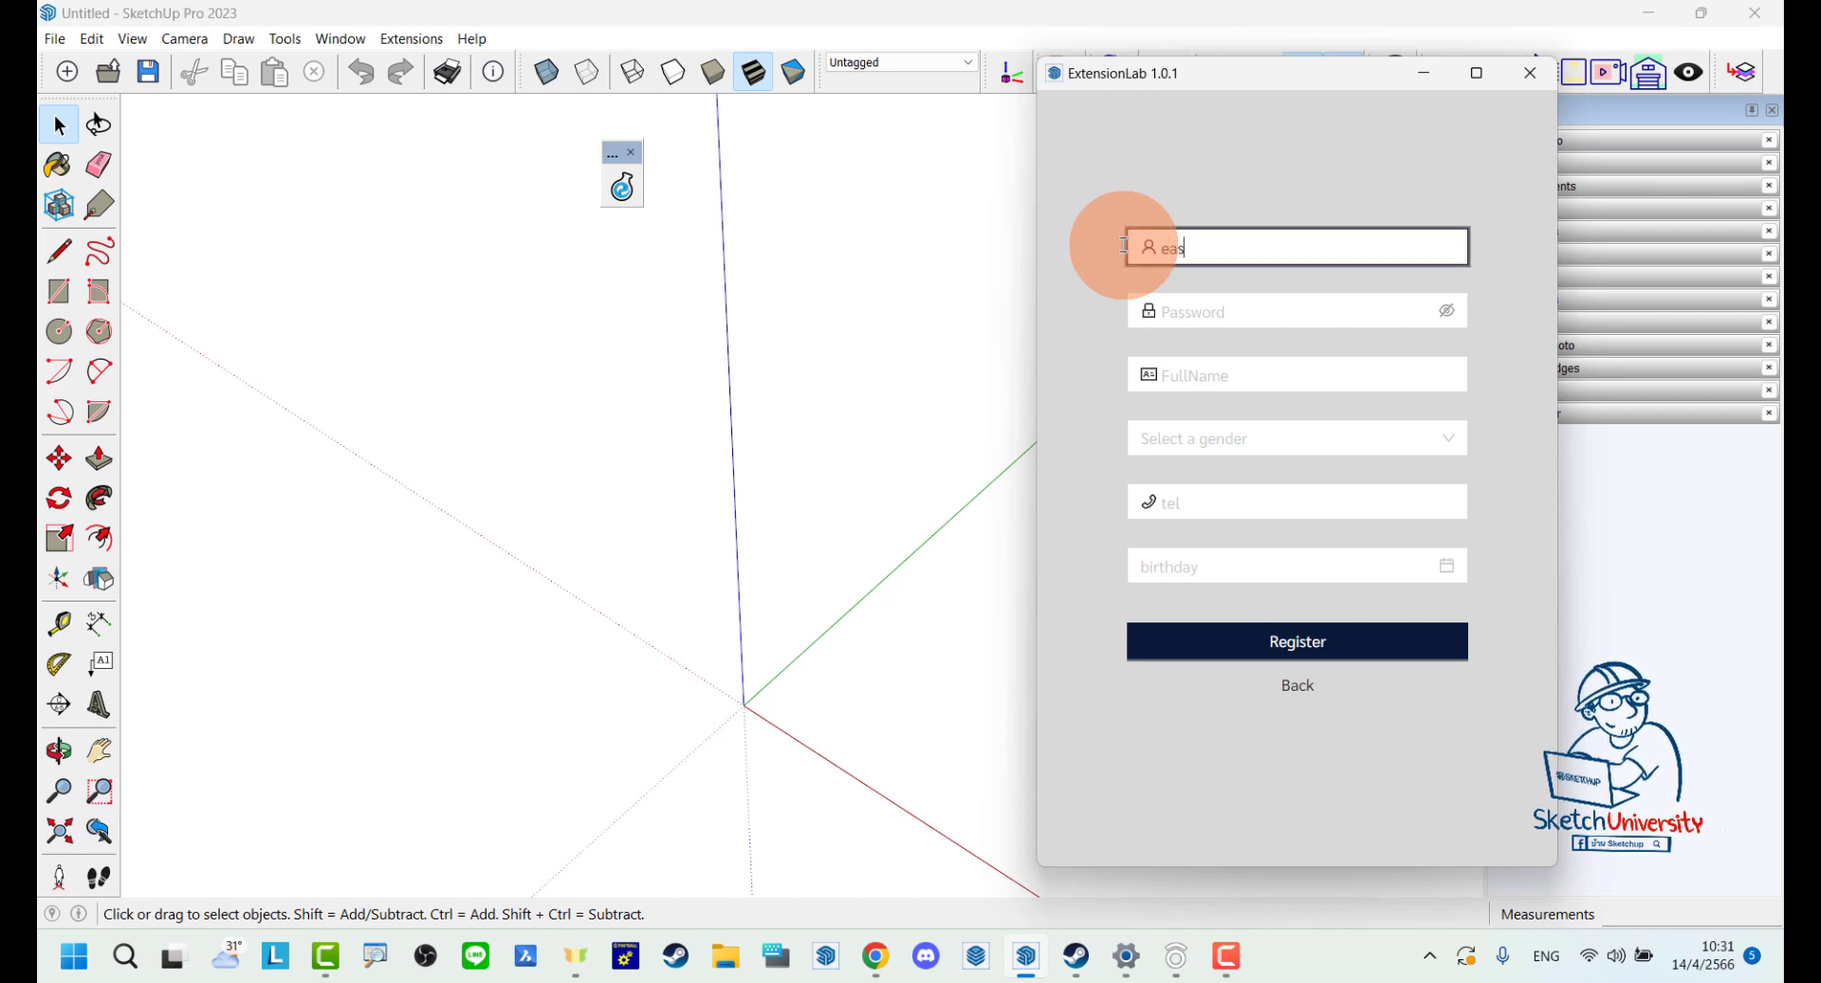
type("ybim02")
left_click(1201, 309)
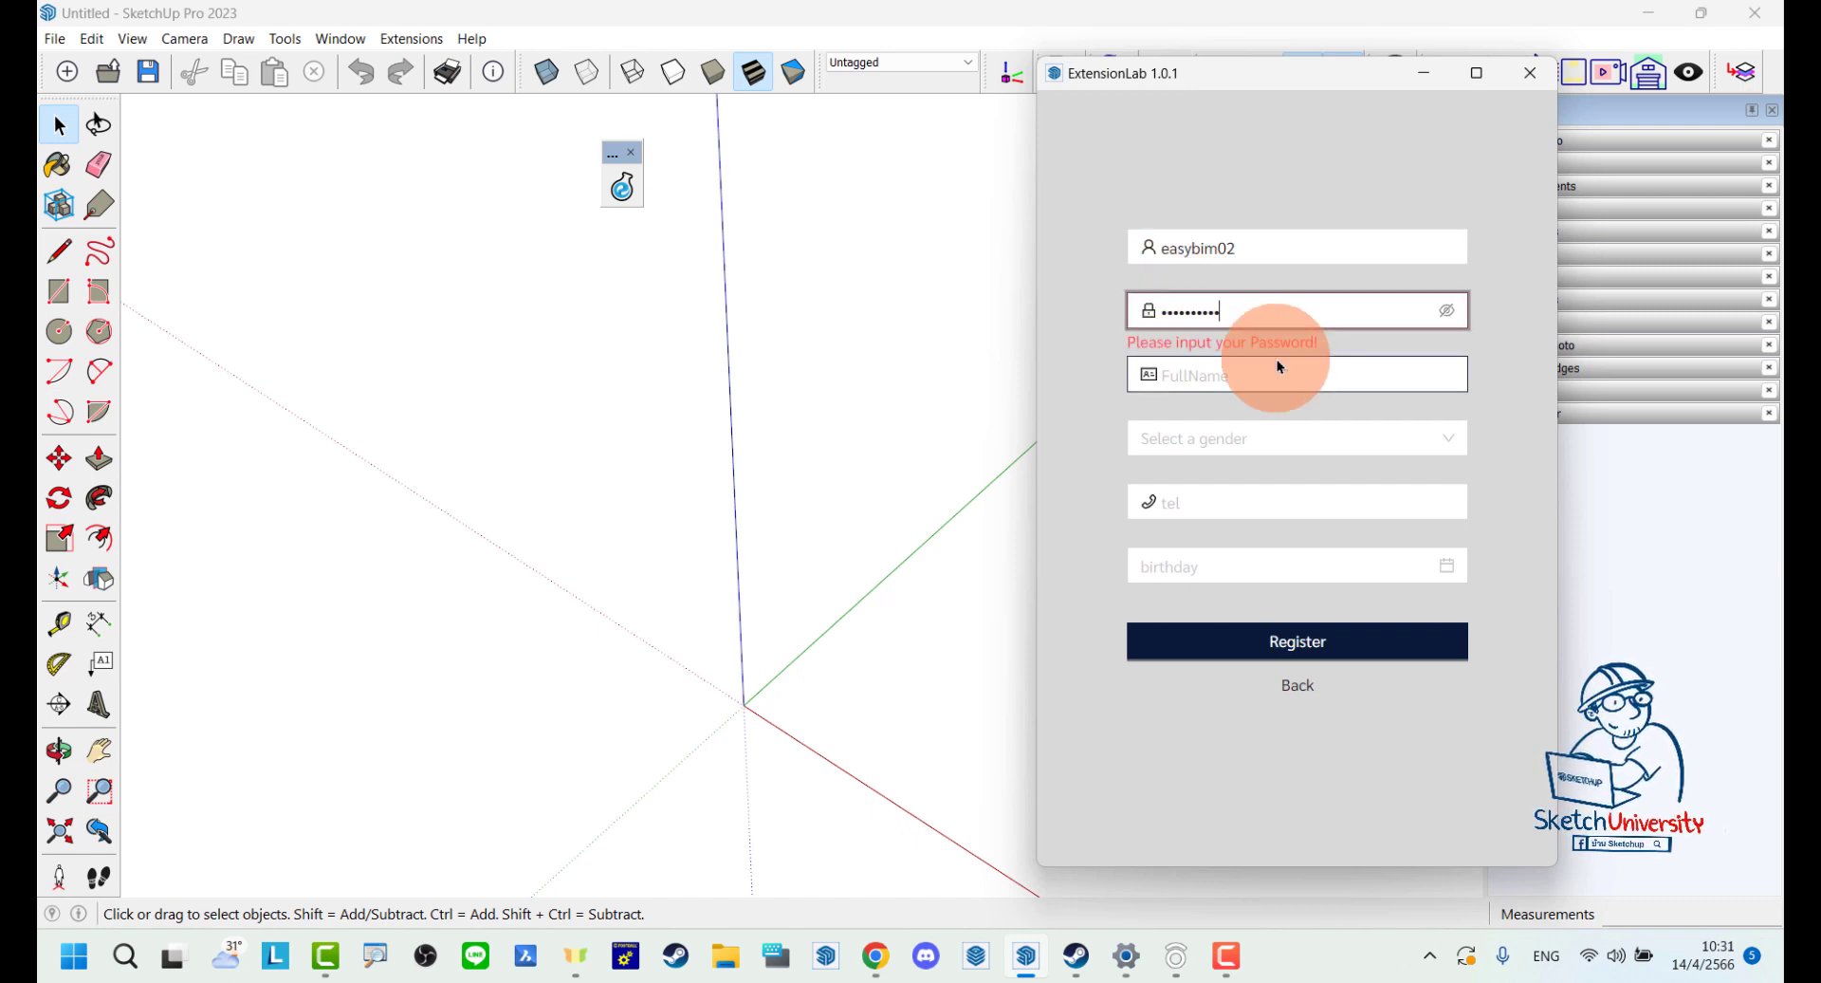
Fill in the full name in Thai, gender ชาย, and the phone number.
left_click(1267, 372)
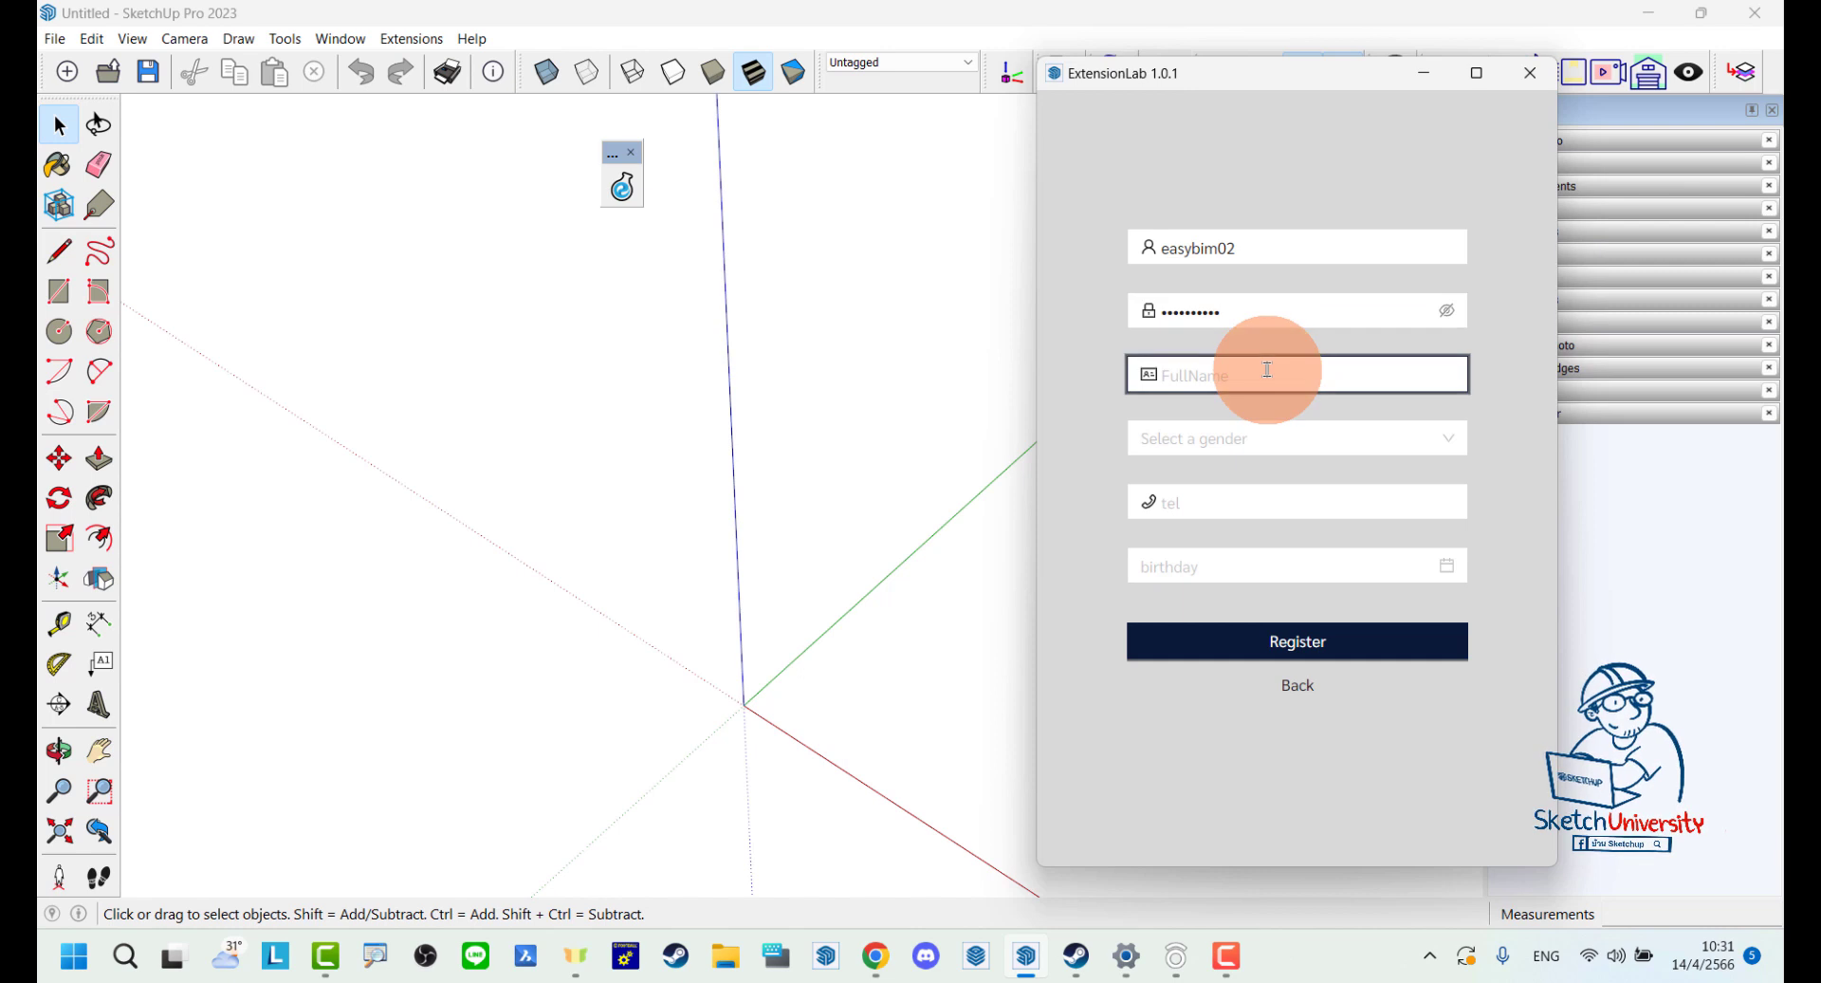
key("grave")
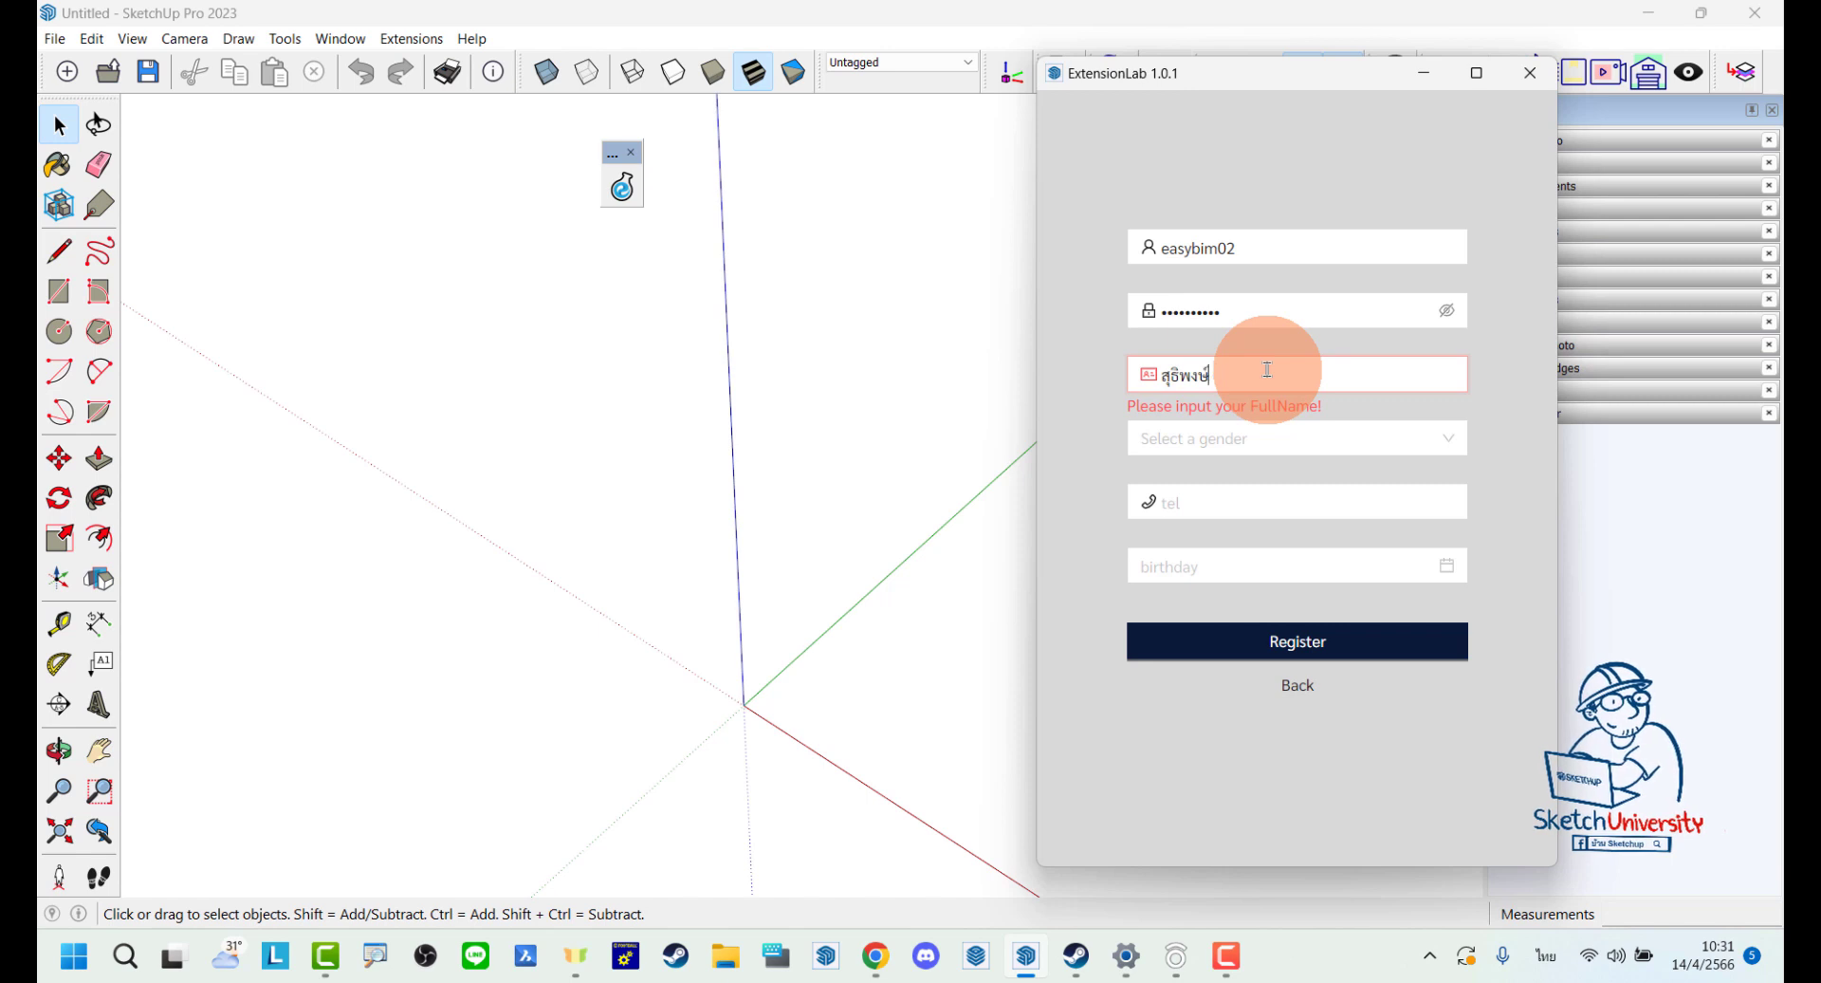
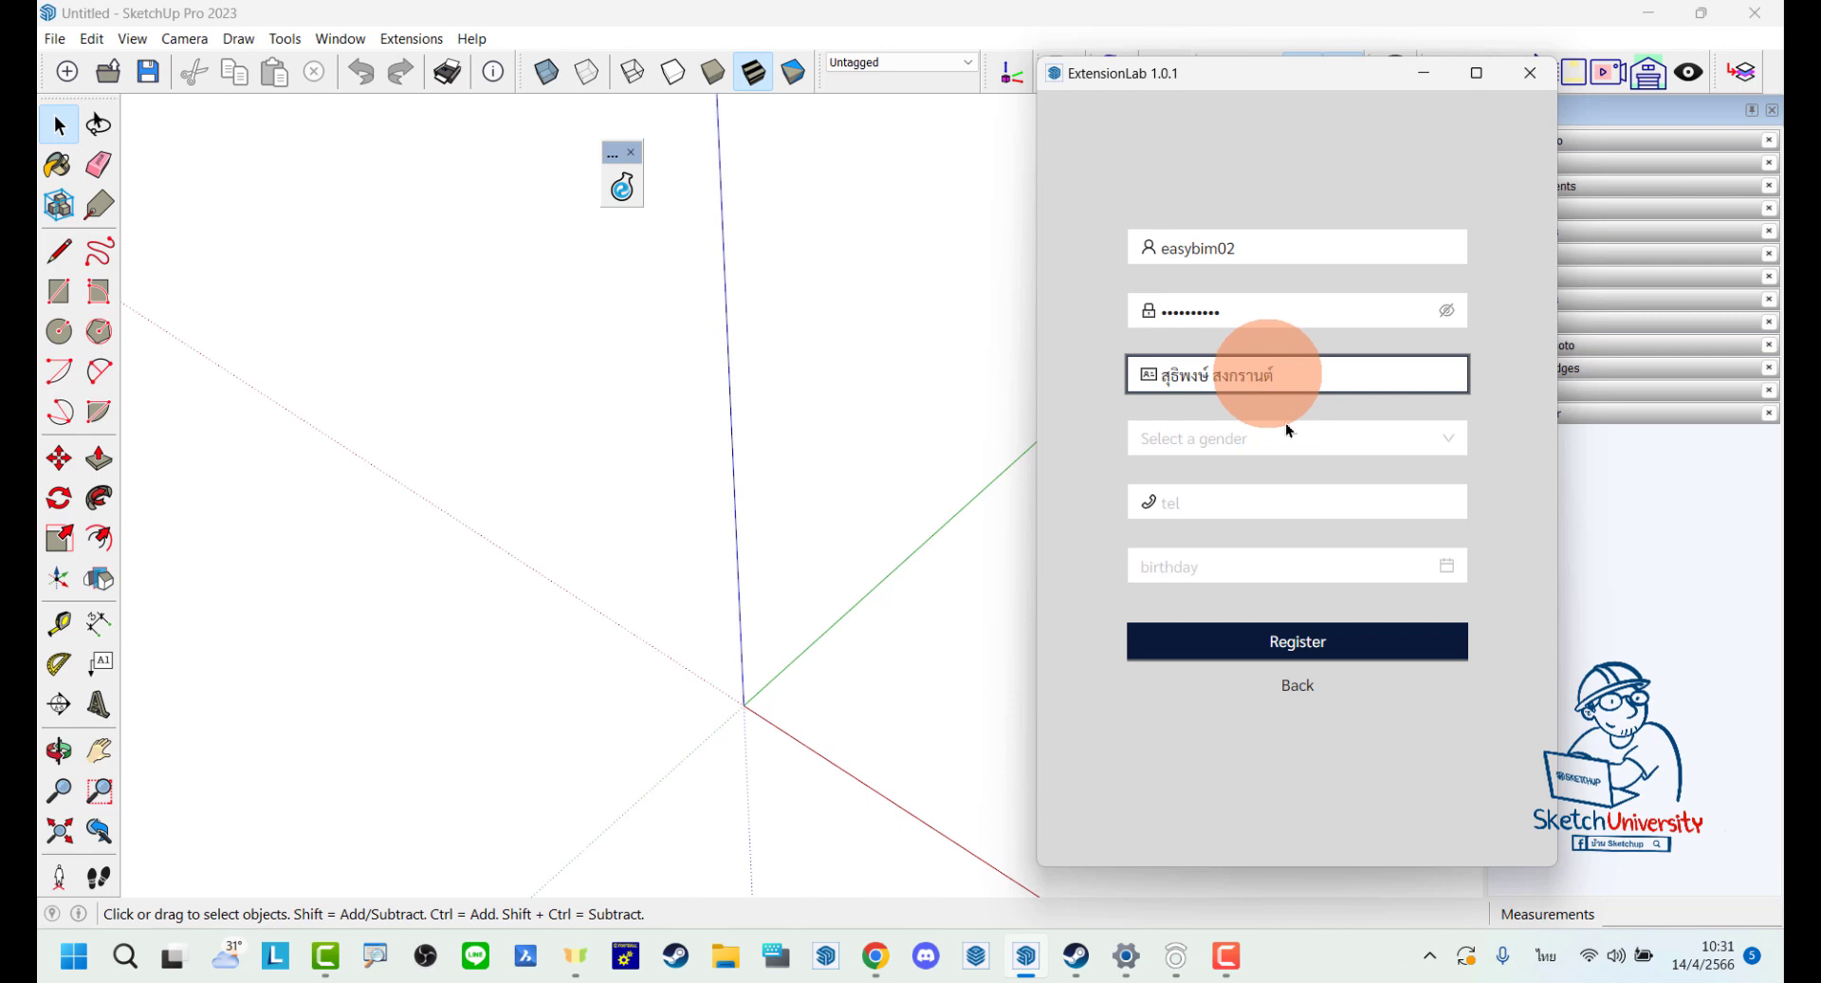
left_click(1290, 438)
left_click(1256, 493)
left_click(1238, 503)
key("alt+shift")
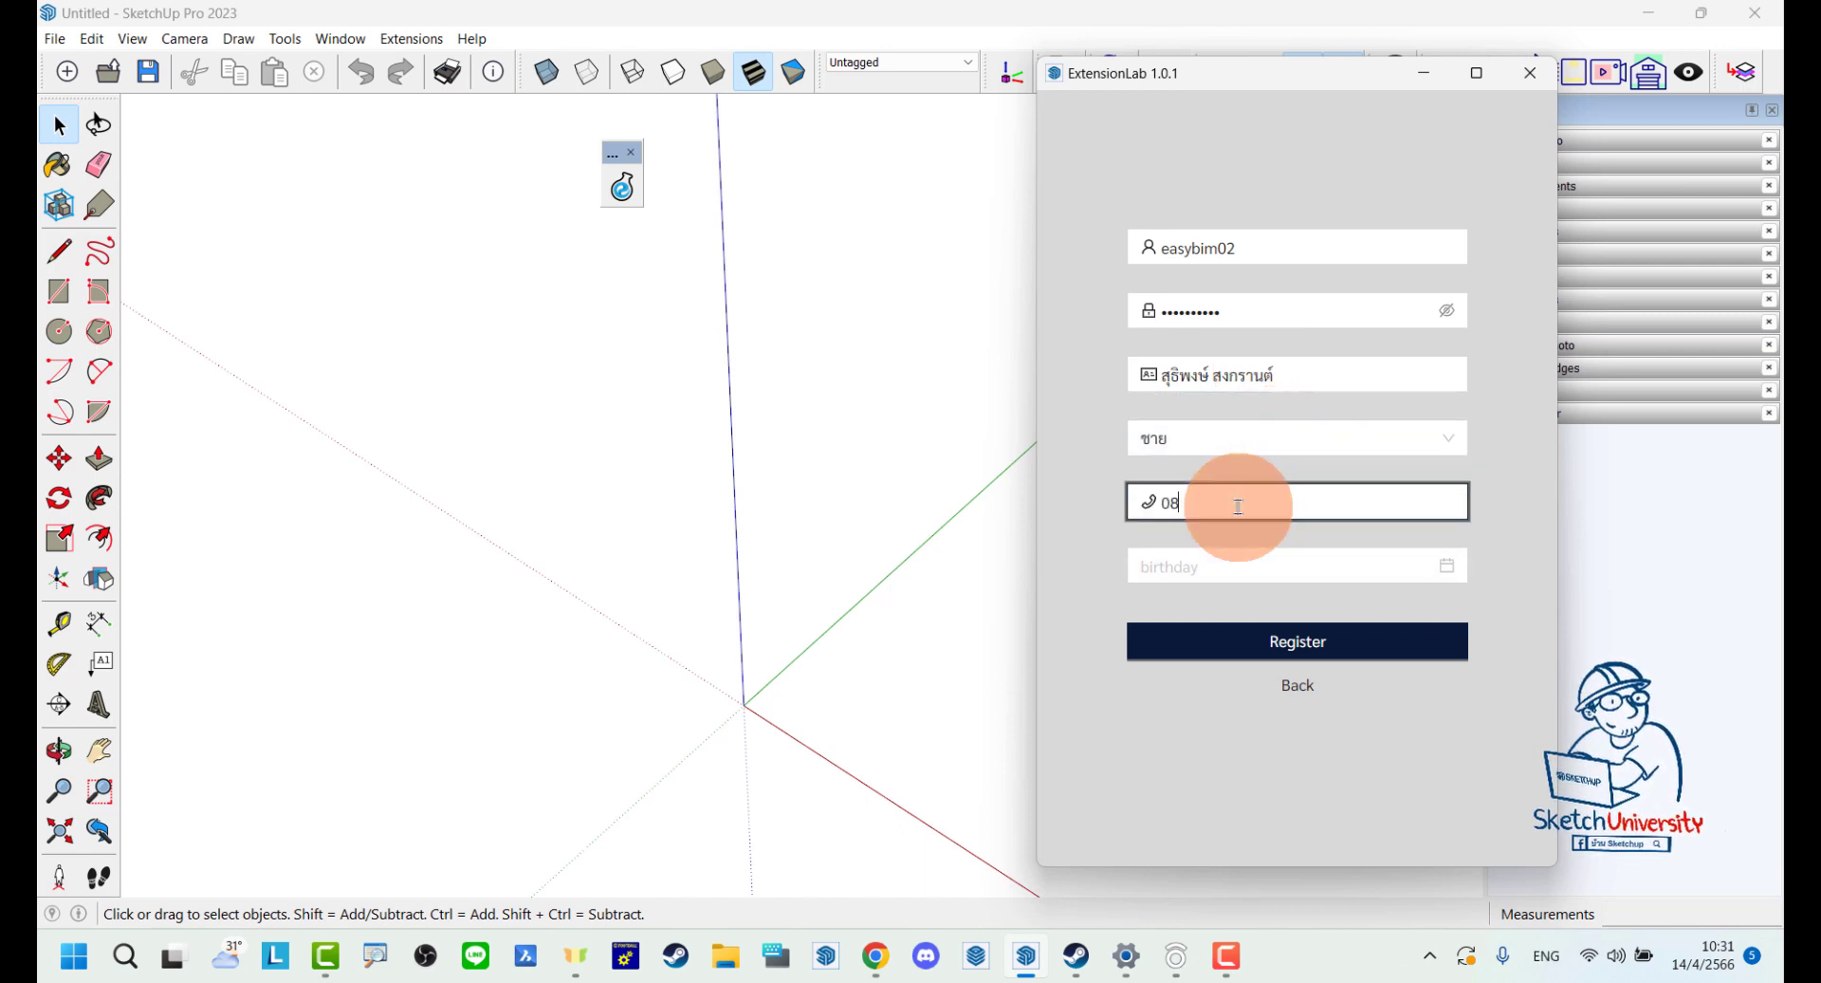
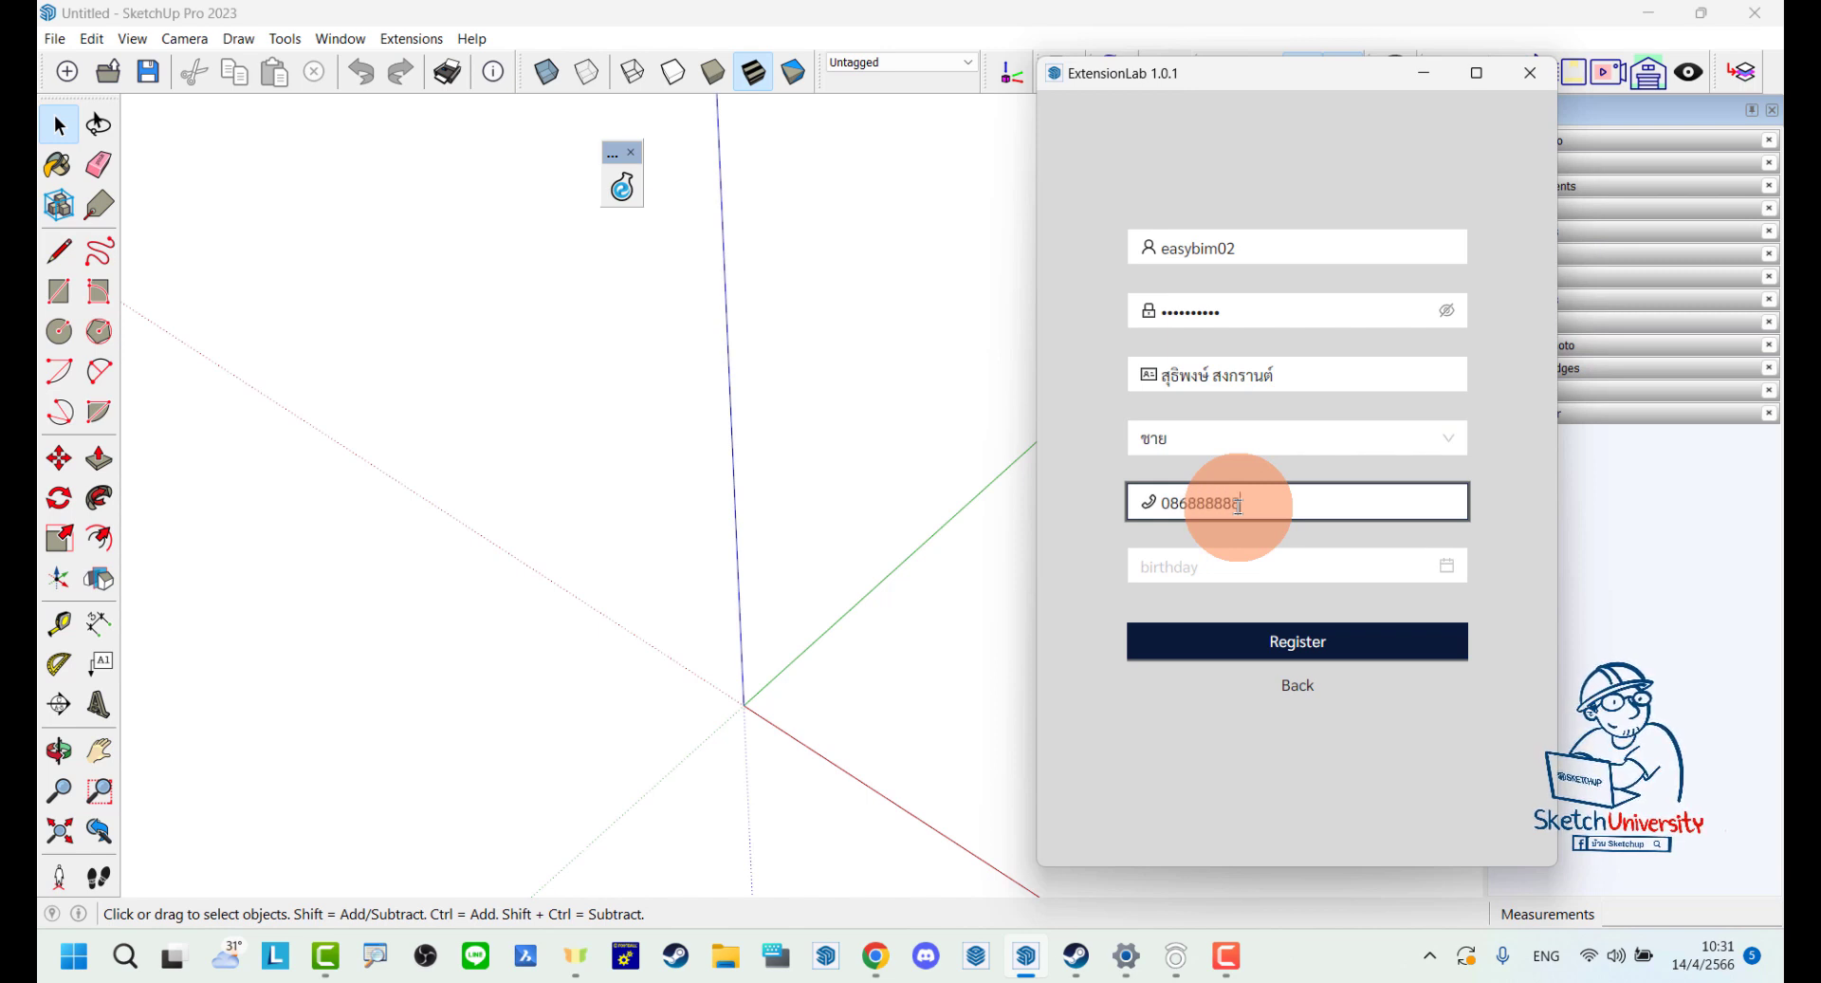
Set the birthday to 2023-04-18, submit the registration and dismiss the success message.
left_click(1224, 565)
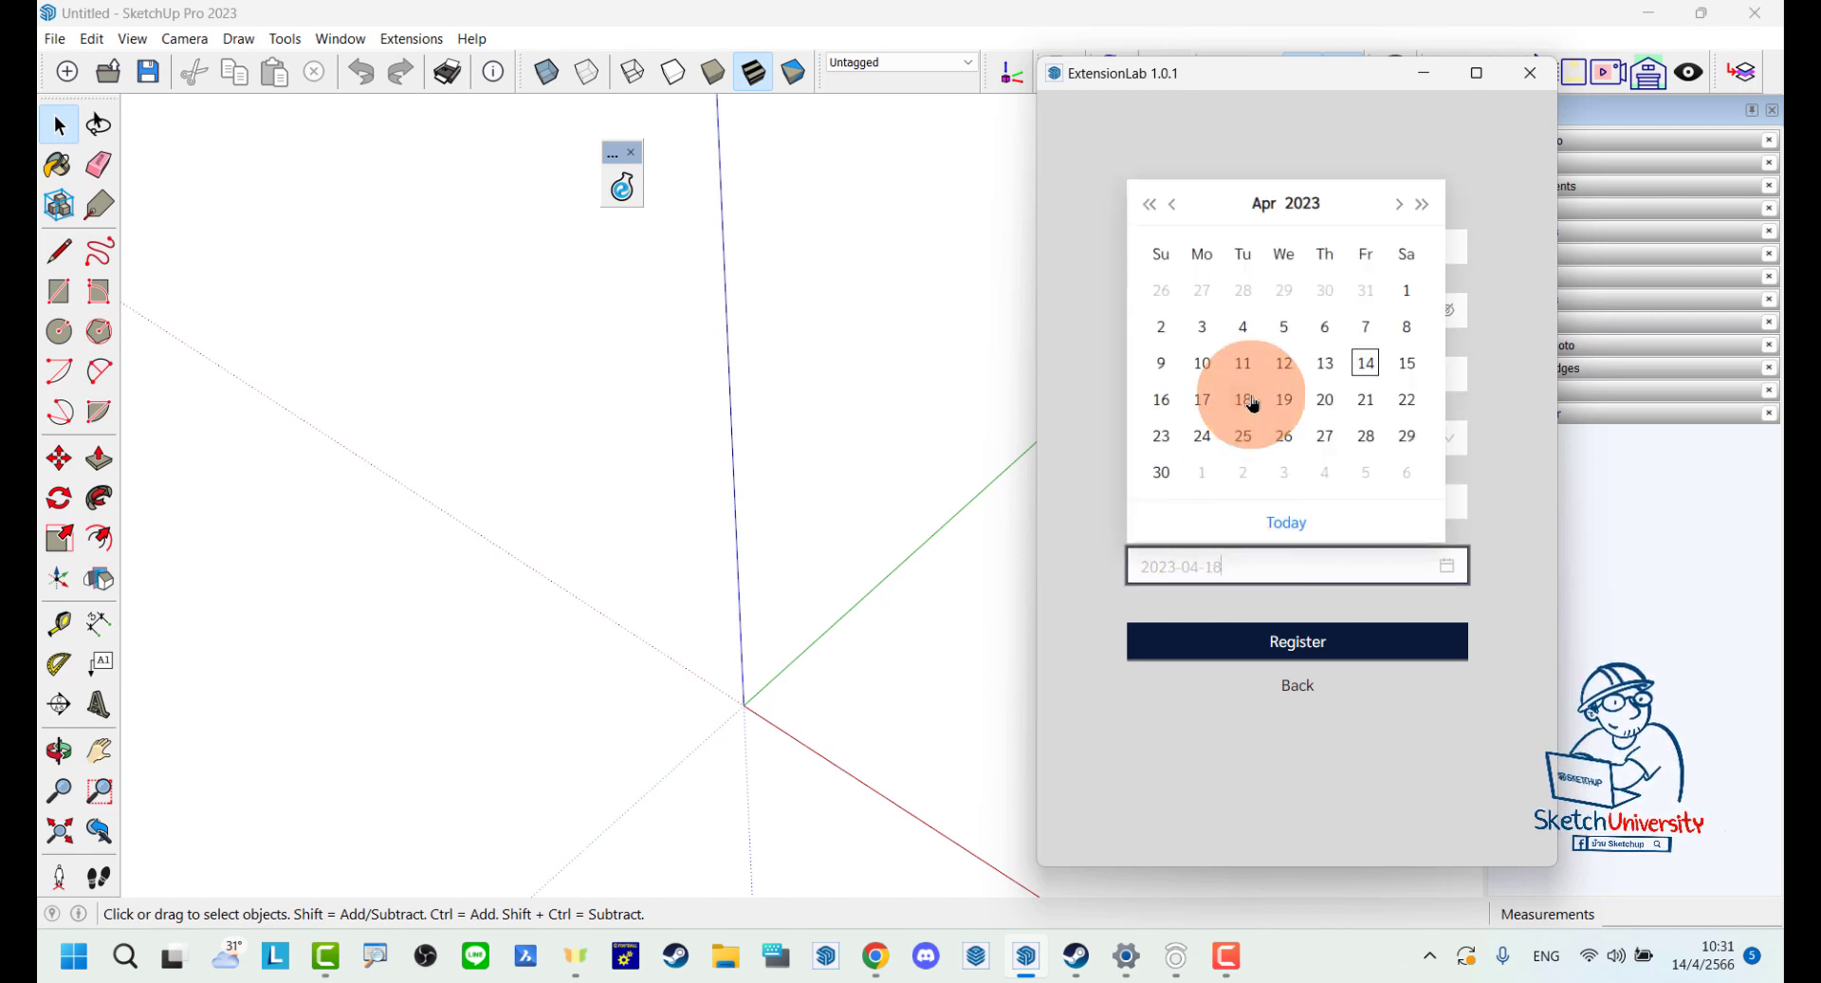
left_click(1252, 404)
left_click(1274, 645)
left_click(1293, 626)
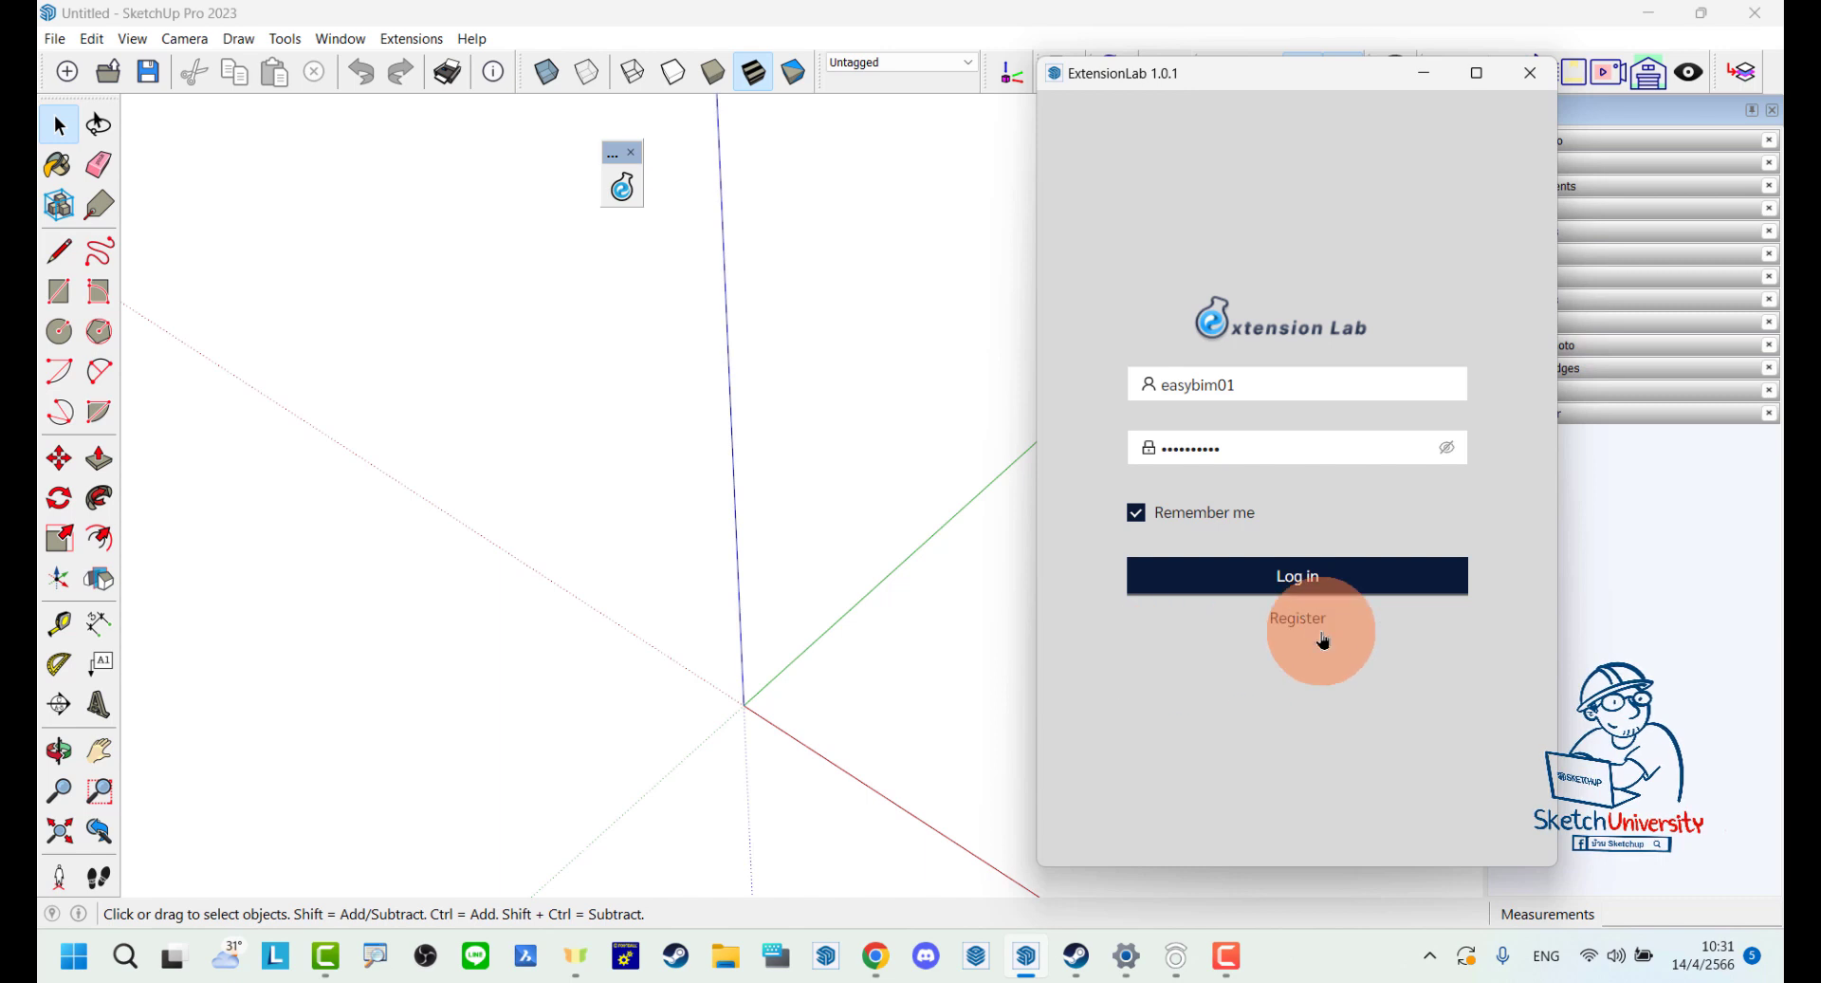
Replace the login username and password with the new account's credentials and log in.
left_click(1291, 379)
left_click_drag(1291, 380, 1052, 401)
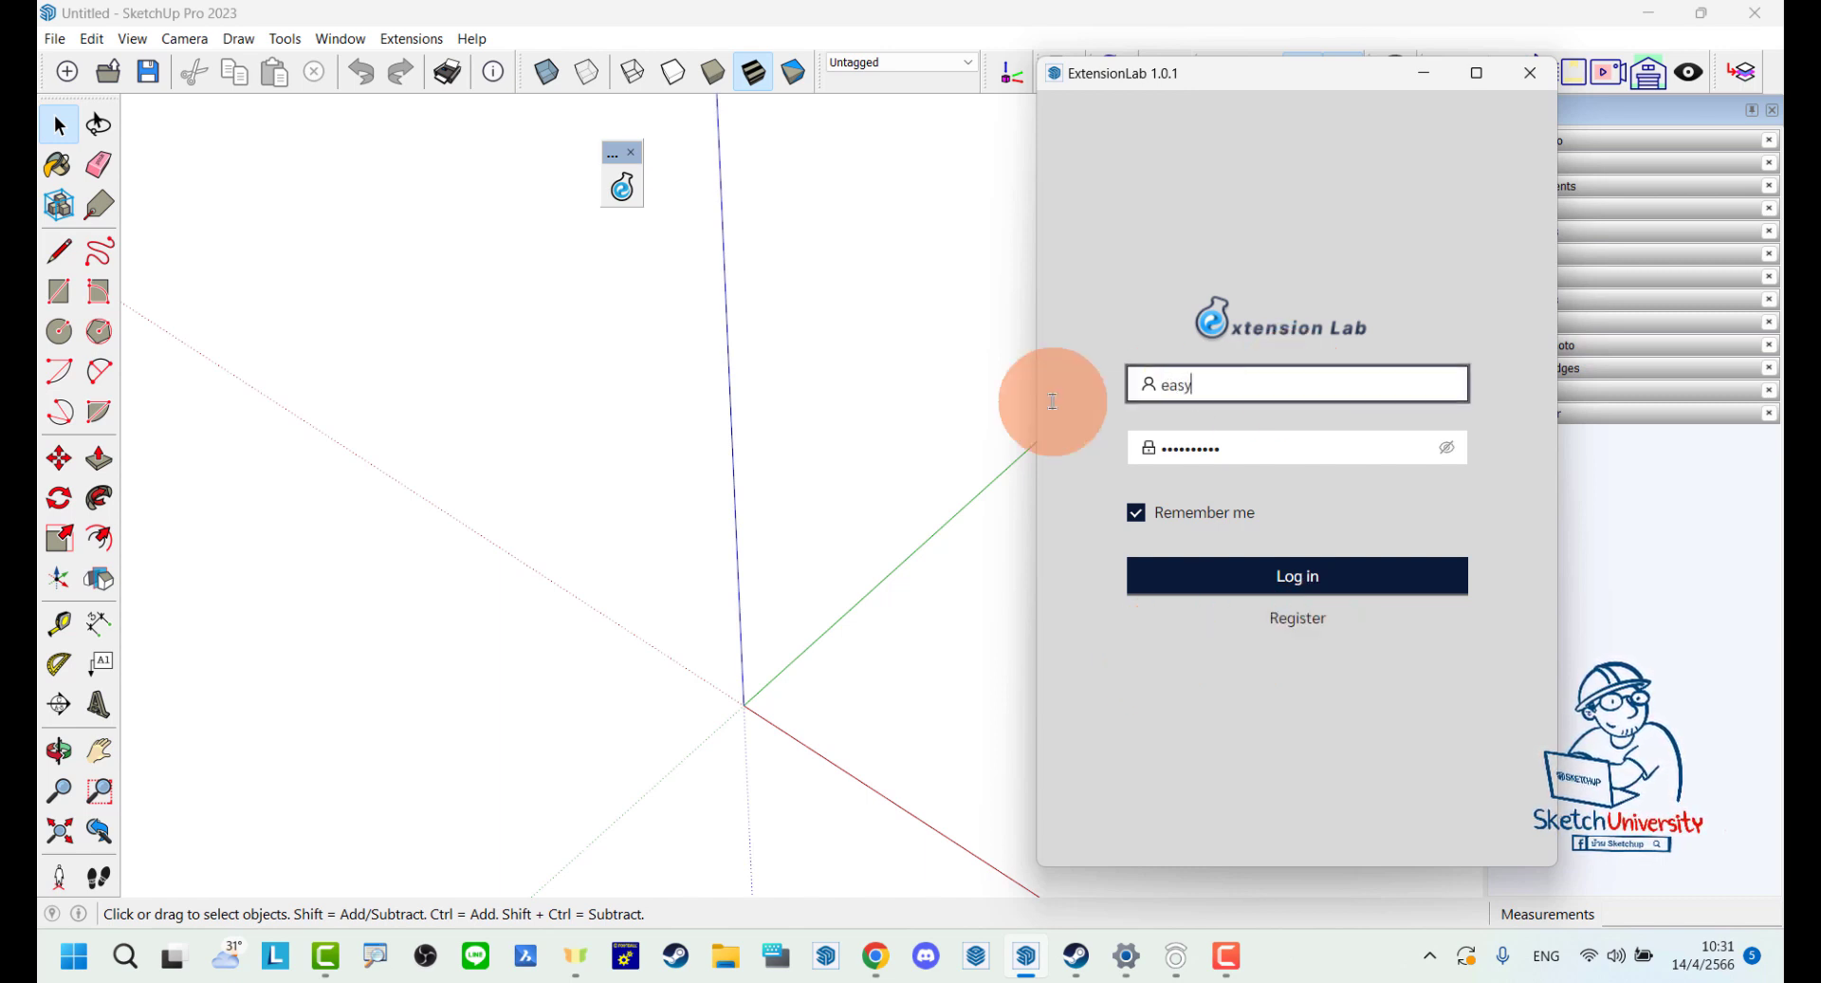
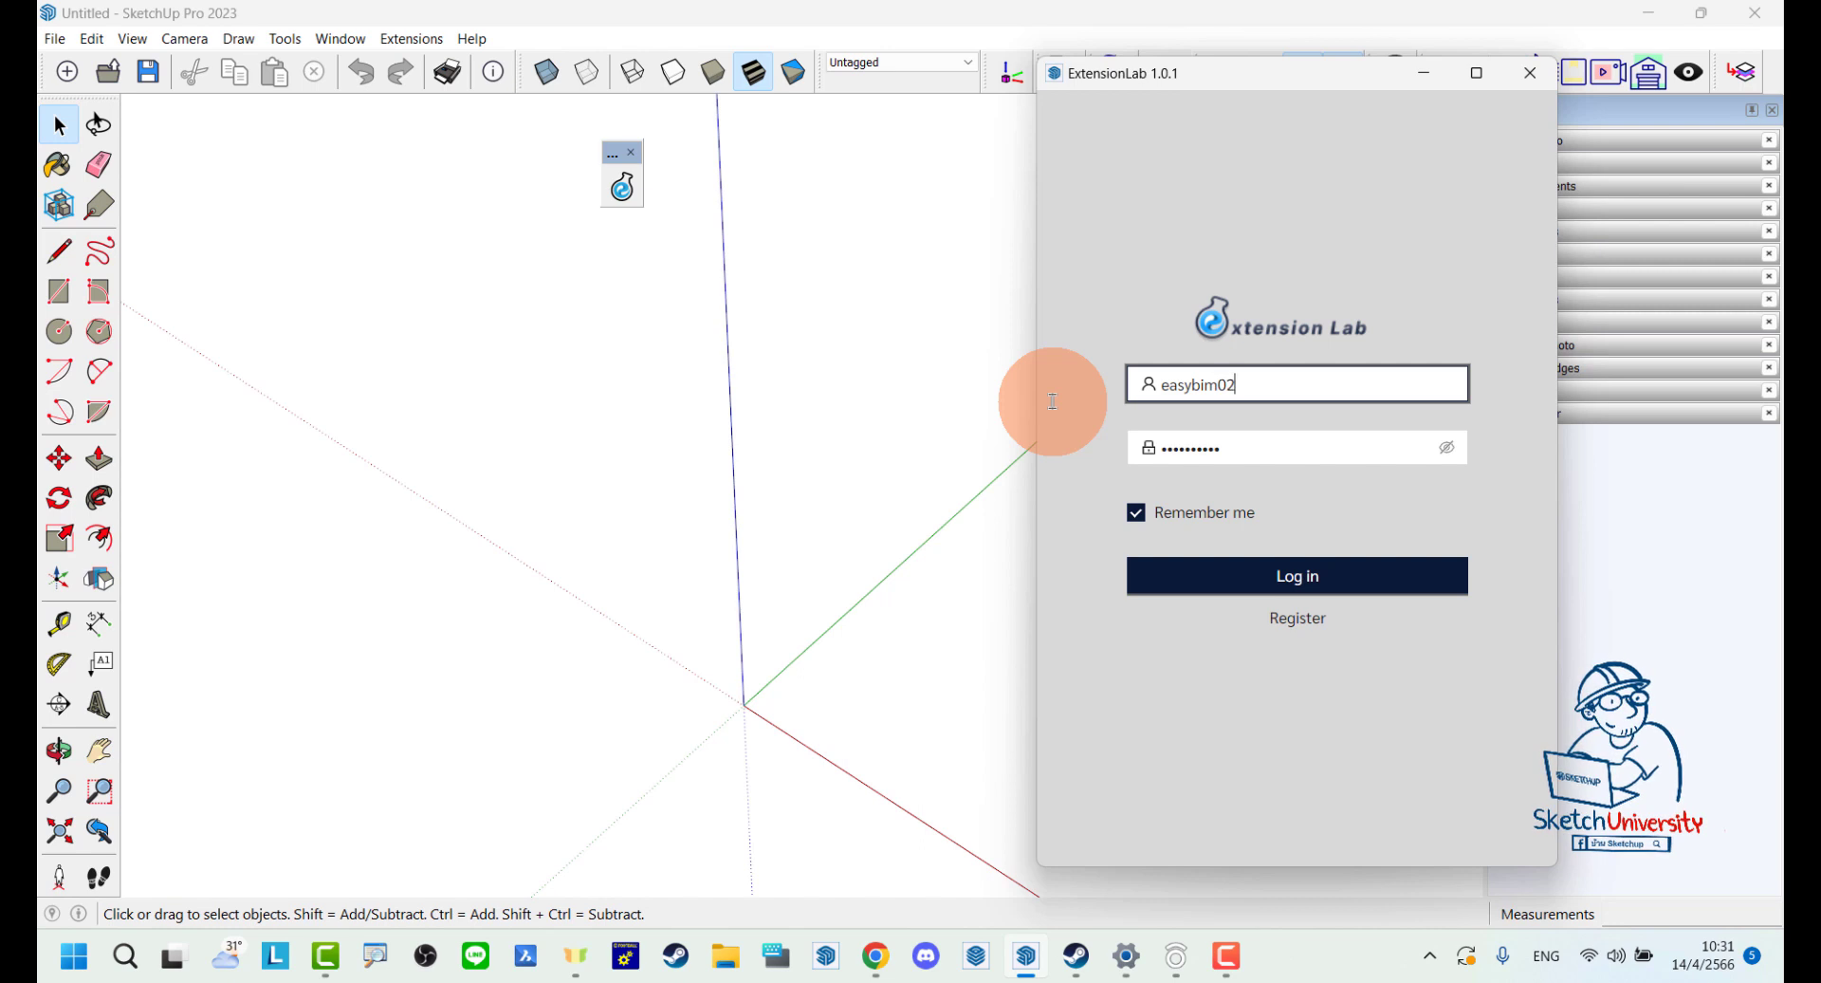
left_click_drag(1288, 451, 1129, 455)
key("BackSpace")
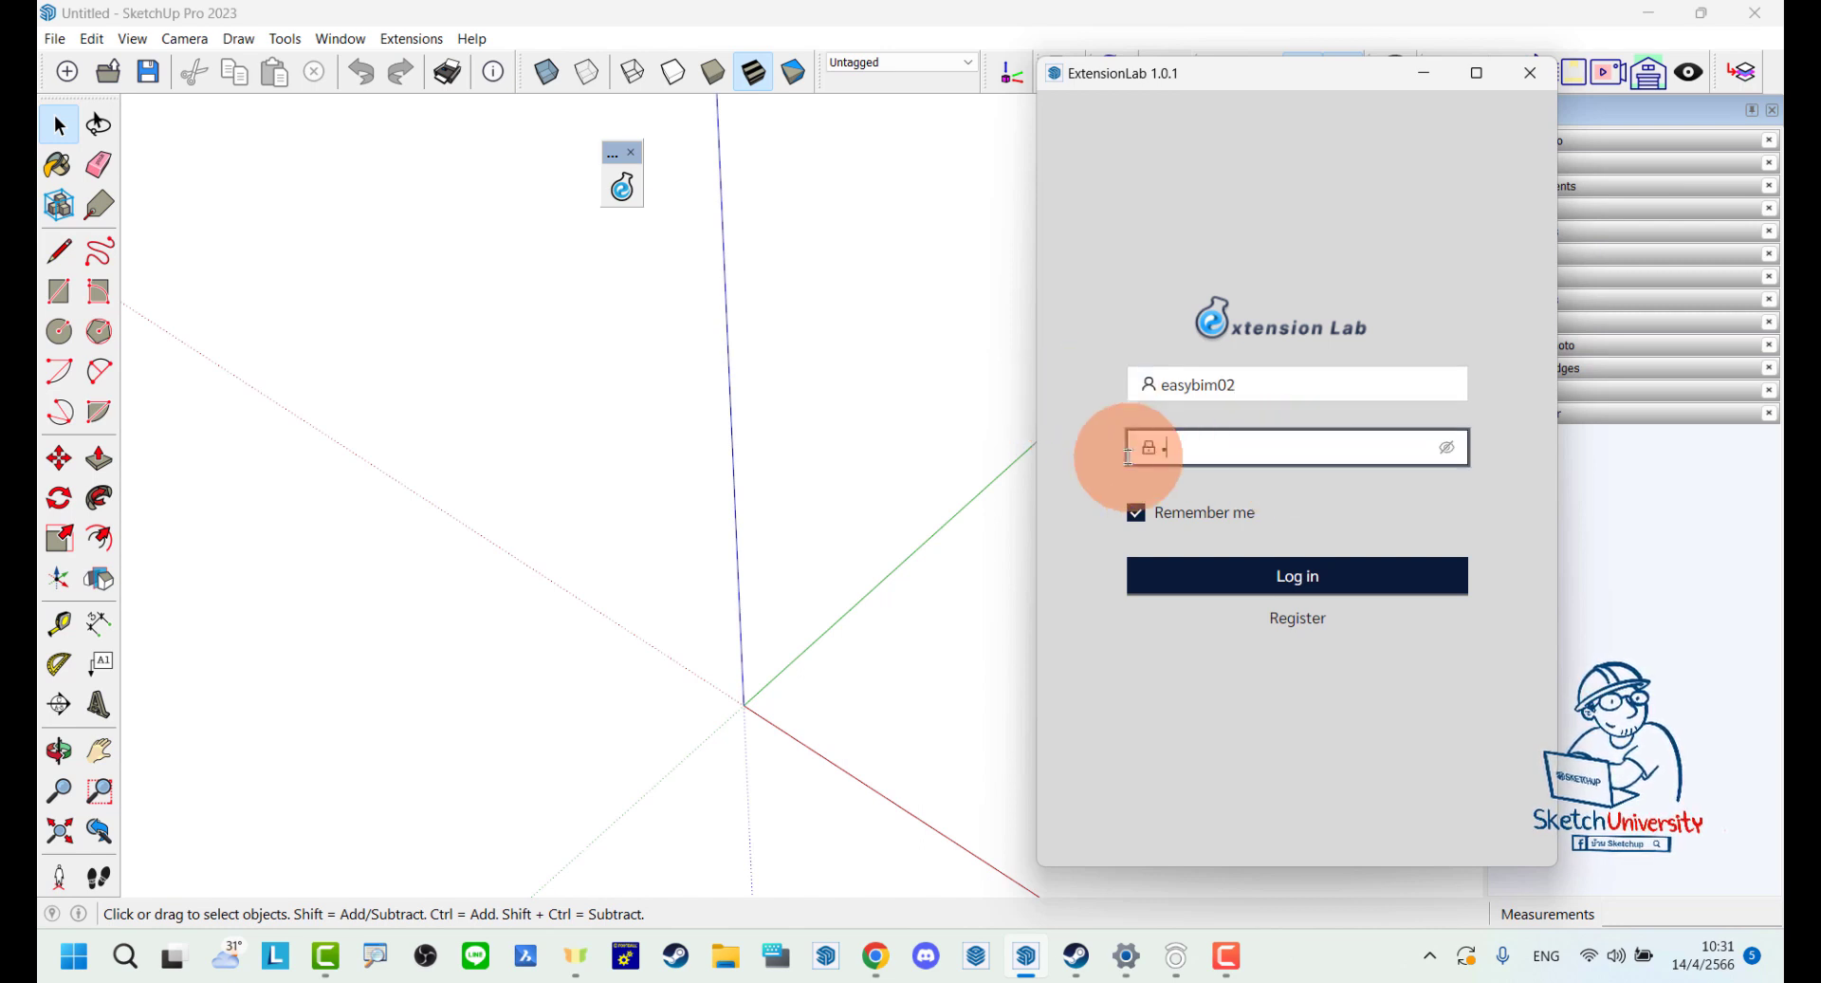
type("**********")
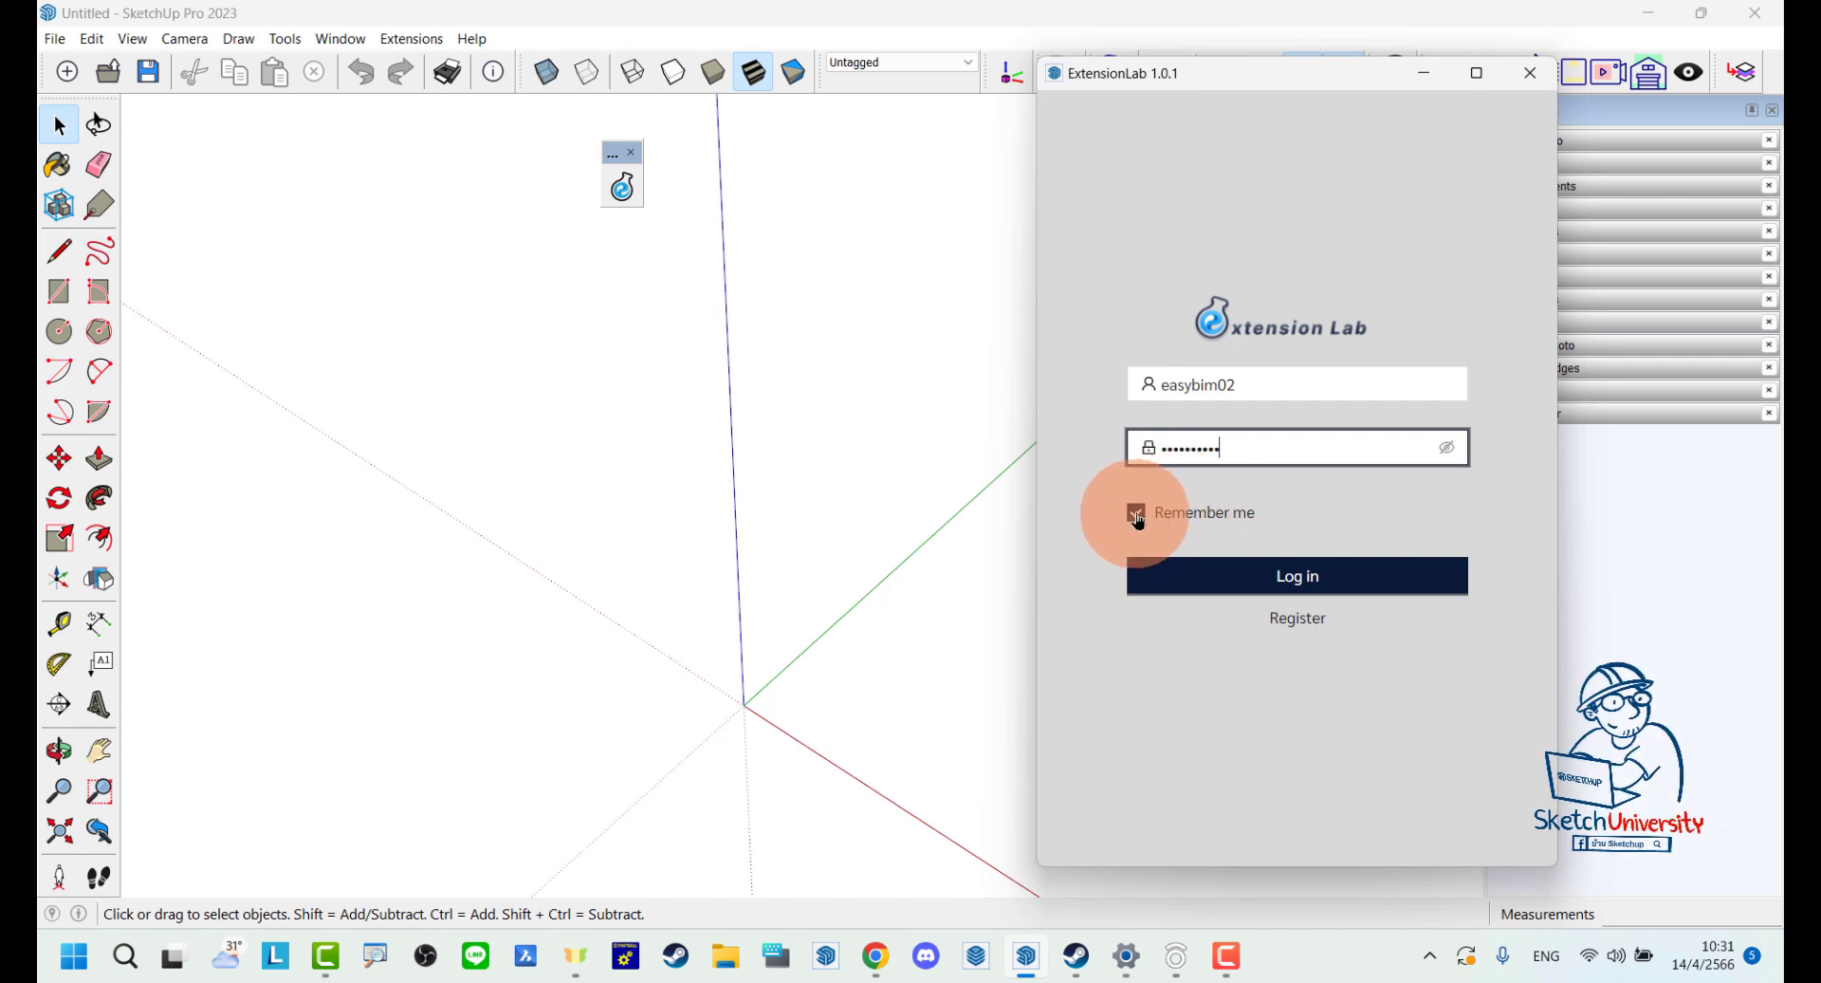
left_click(1297, 581)
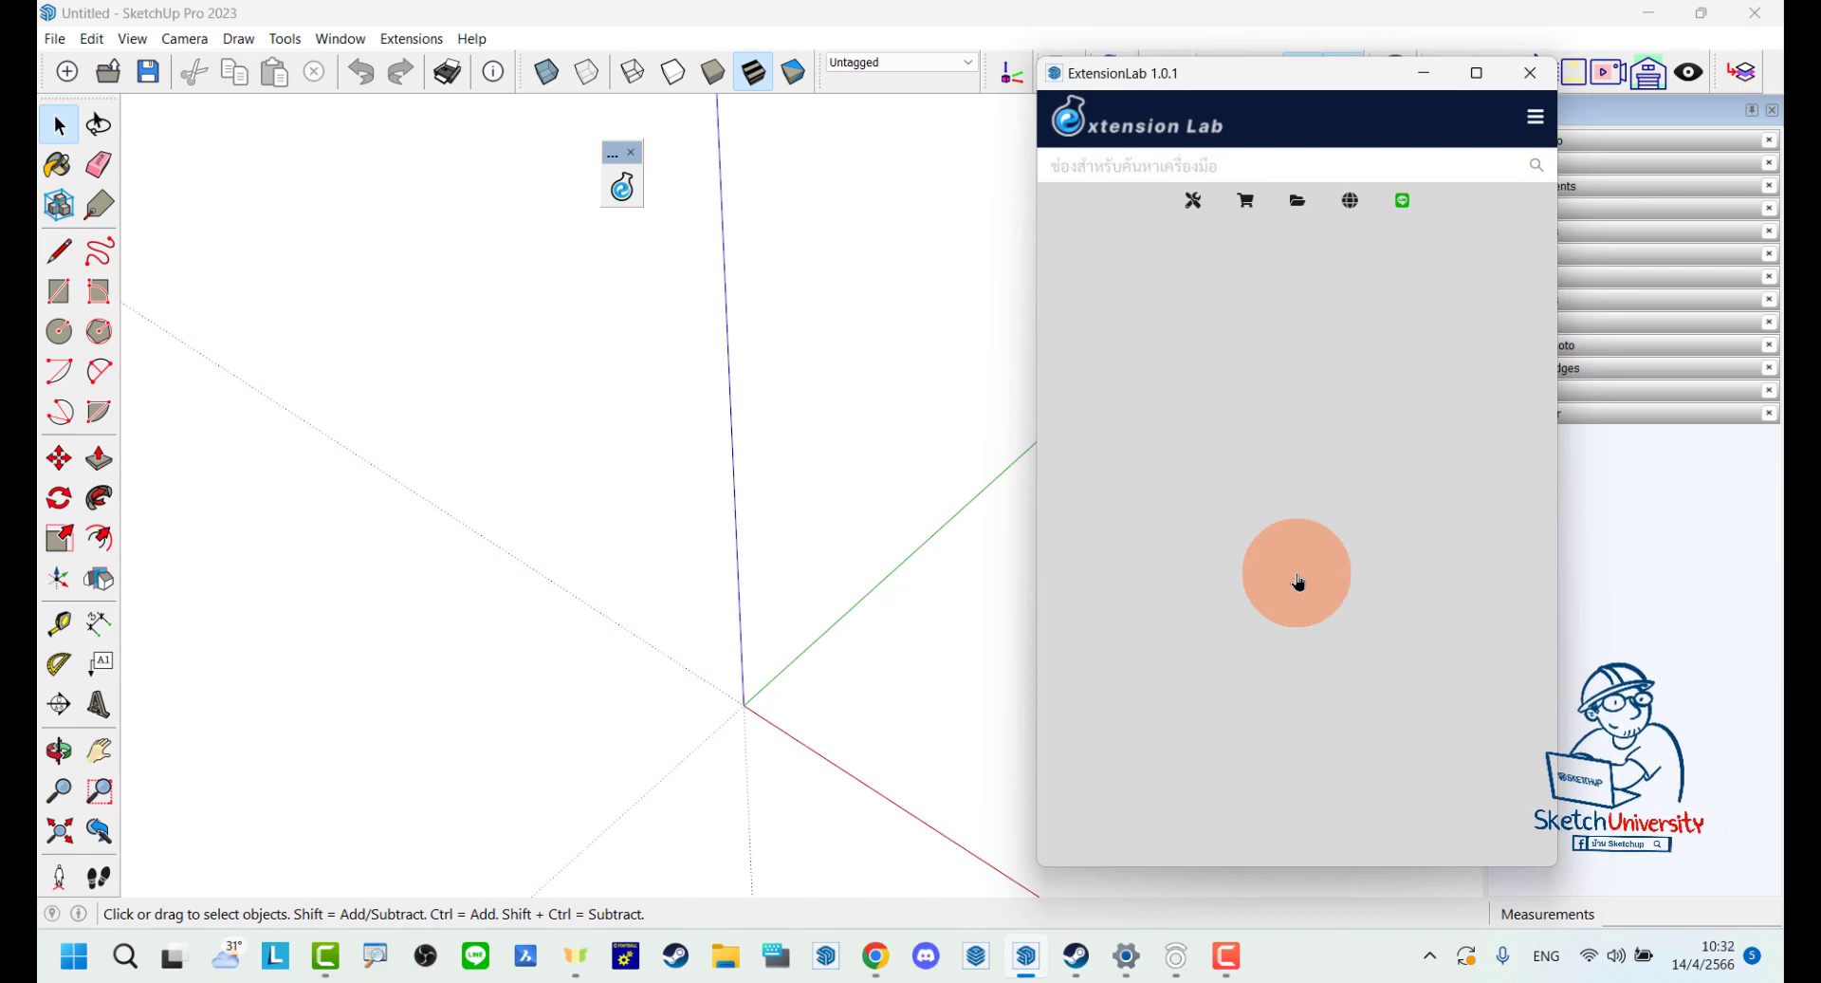
Shift Extension Lab left to reveal the Default Tray, then view and close the LINE help QR code.
left_click_drag(1153, 76, 970, 88)
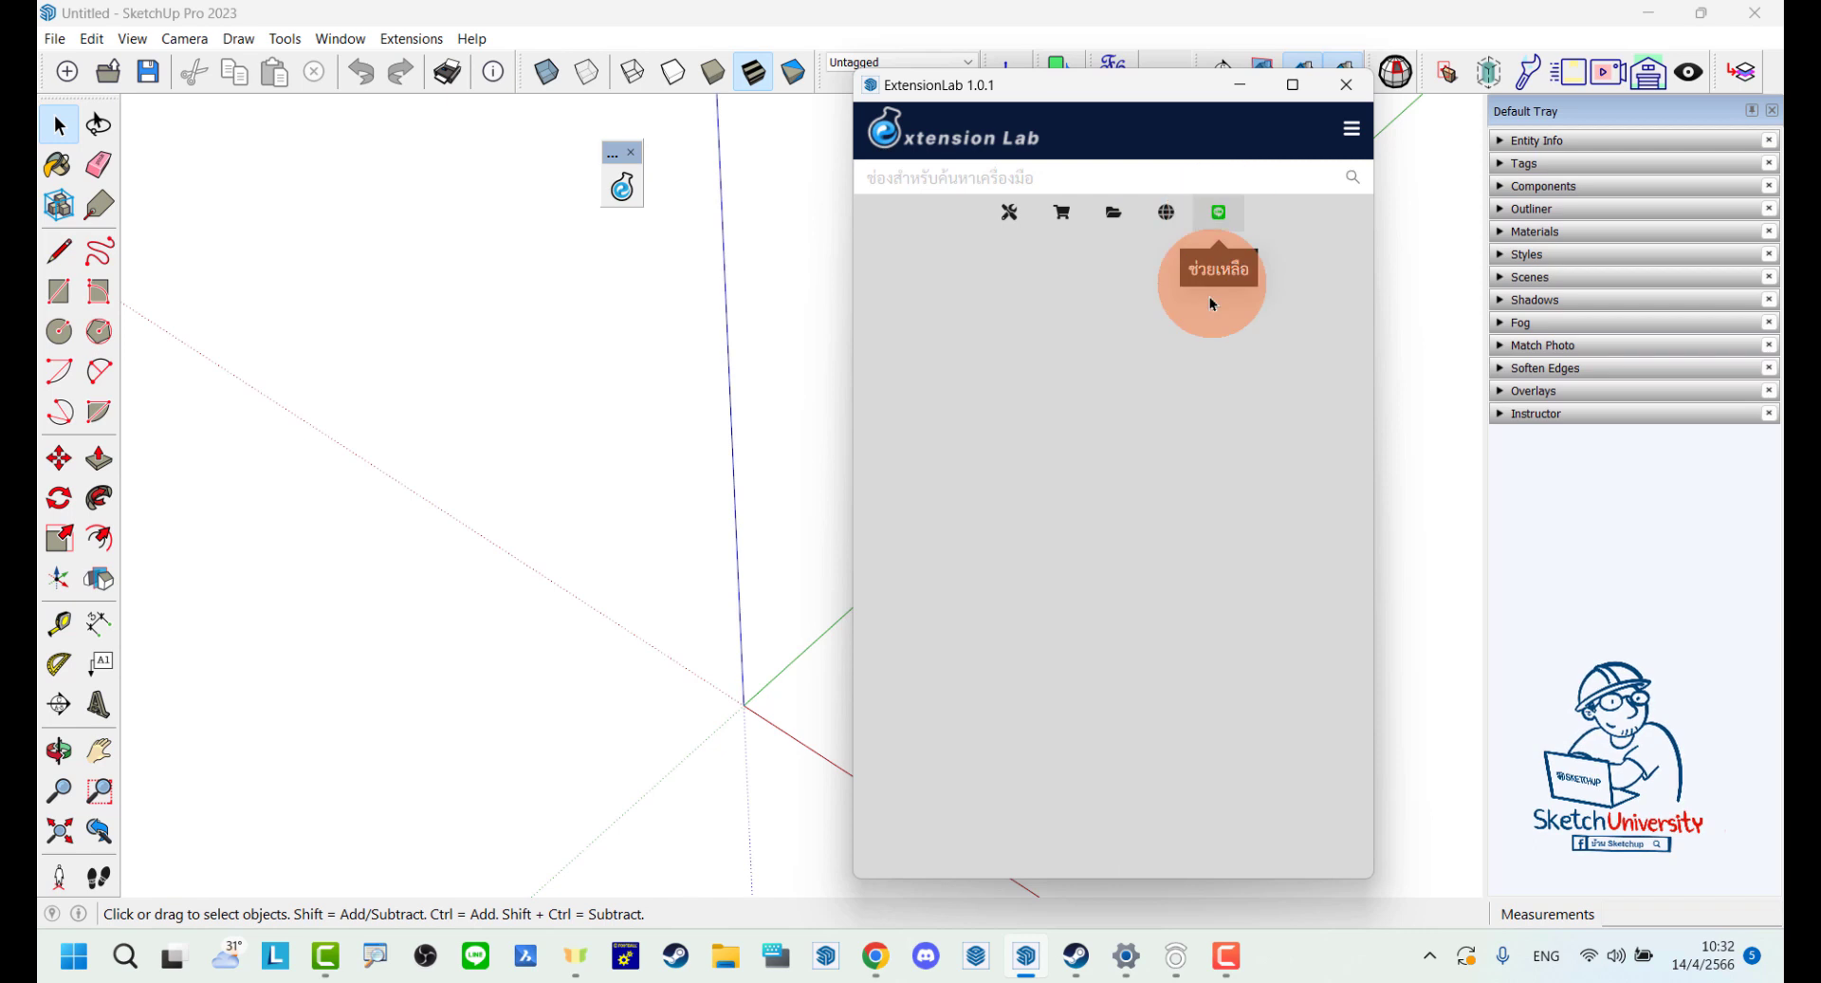
left_click(1220, 216)
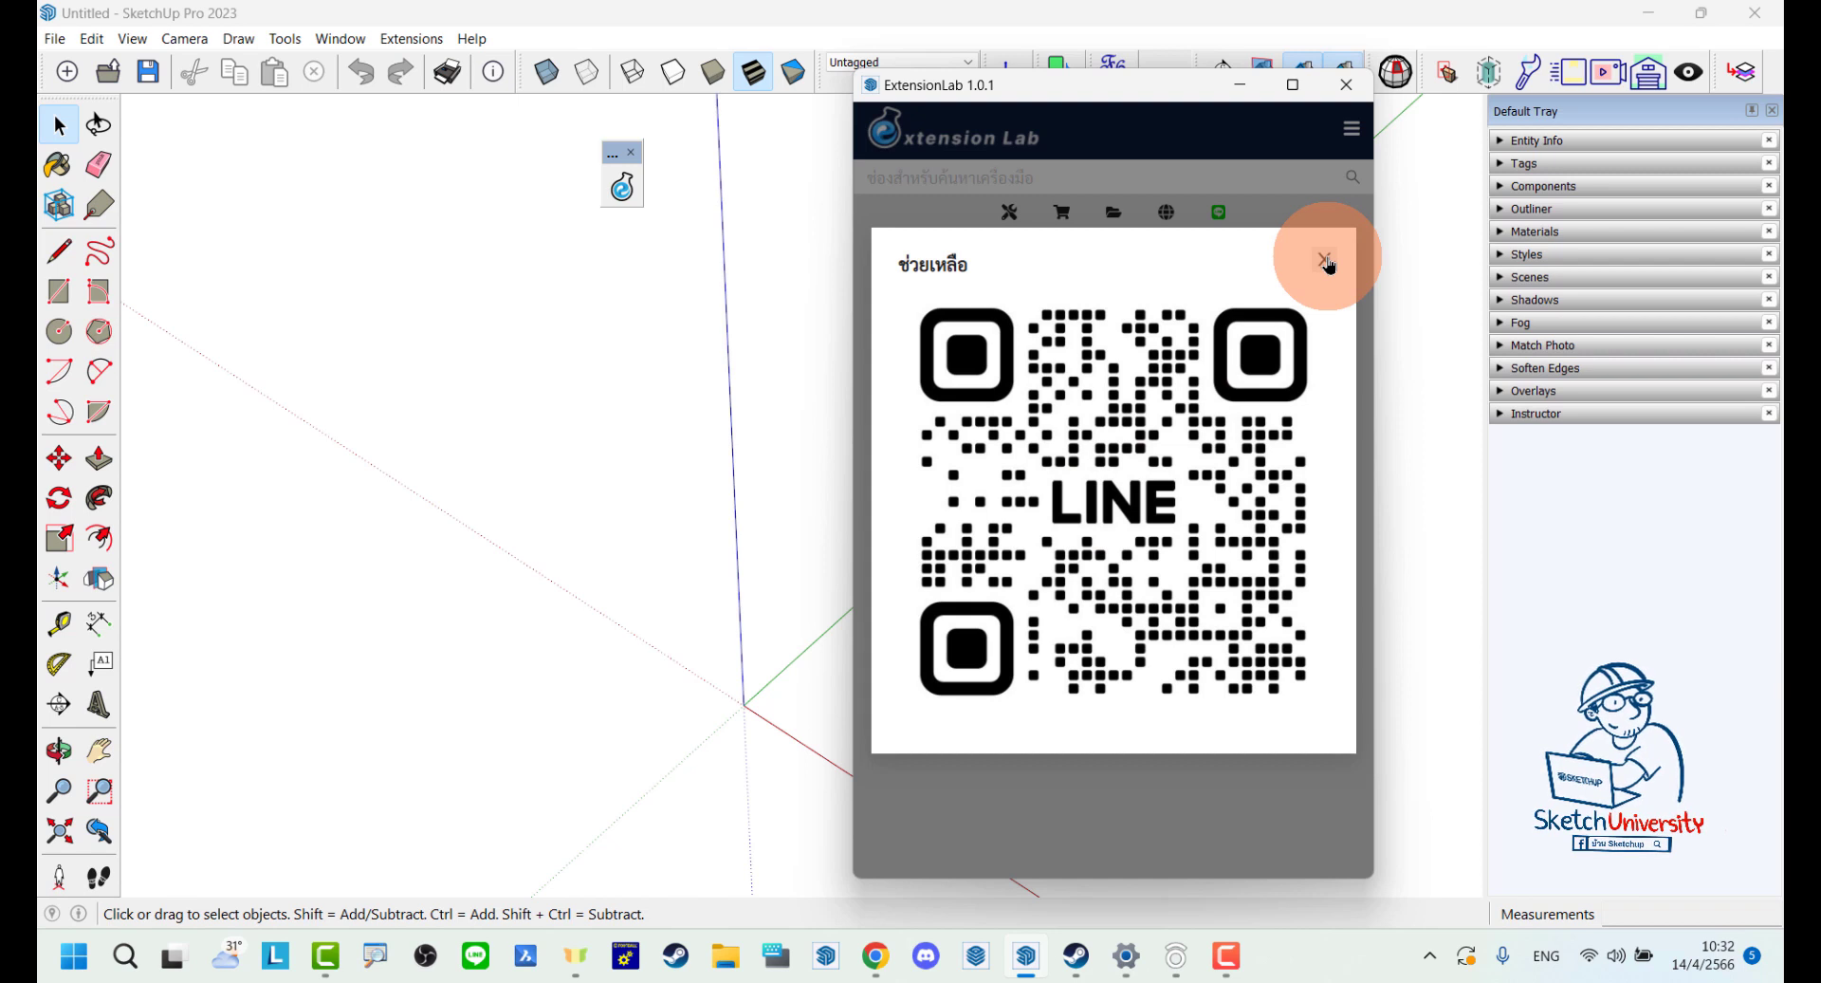
left_click(1326, 261)
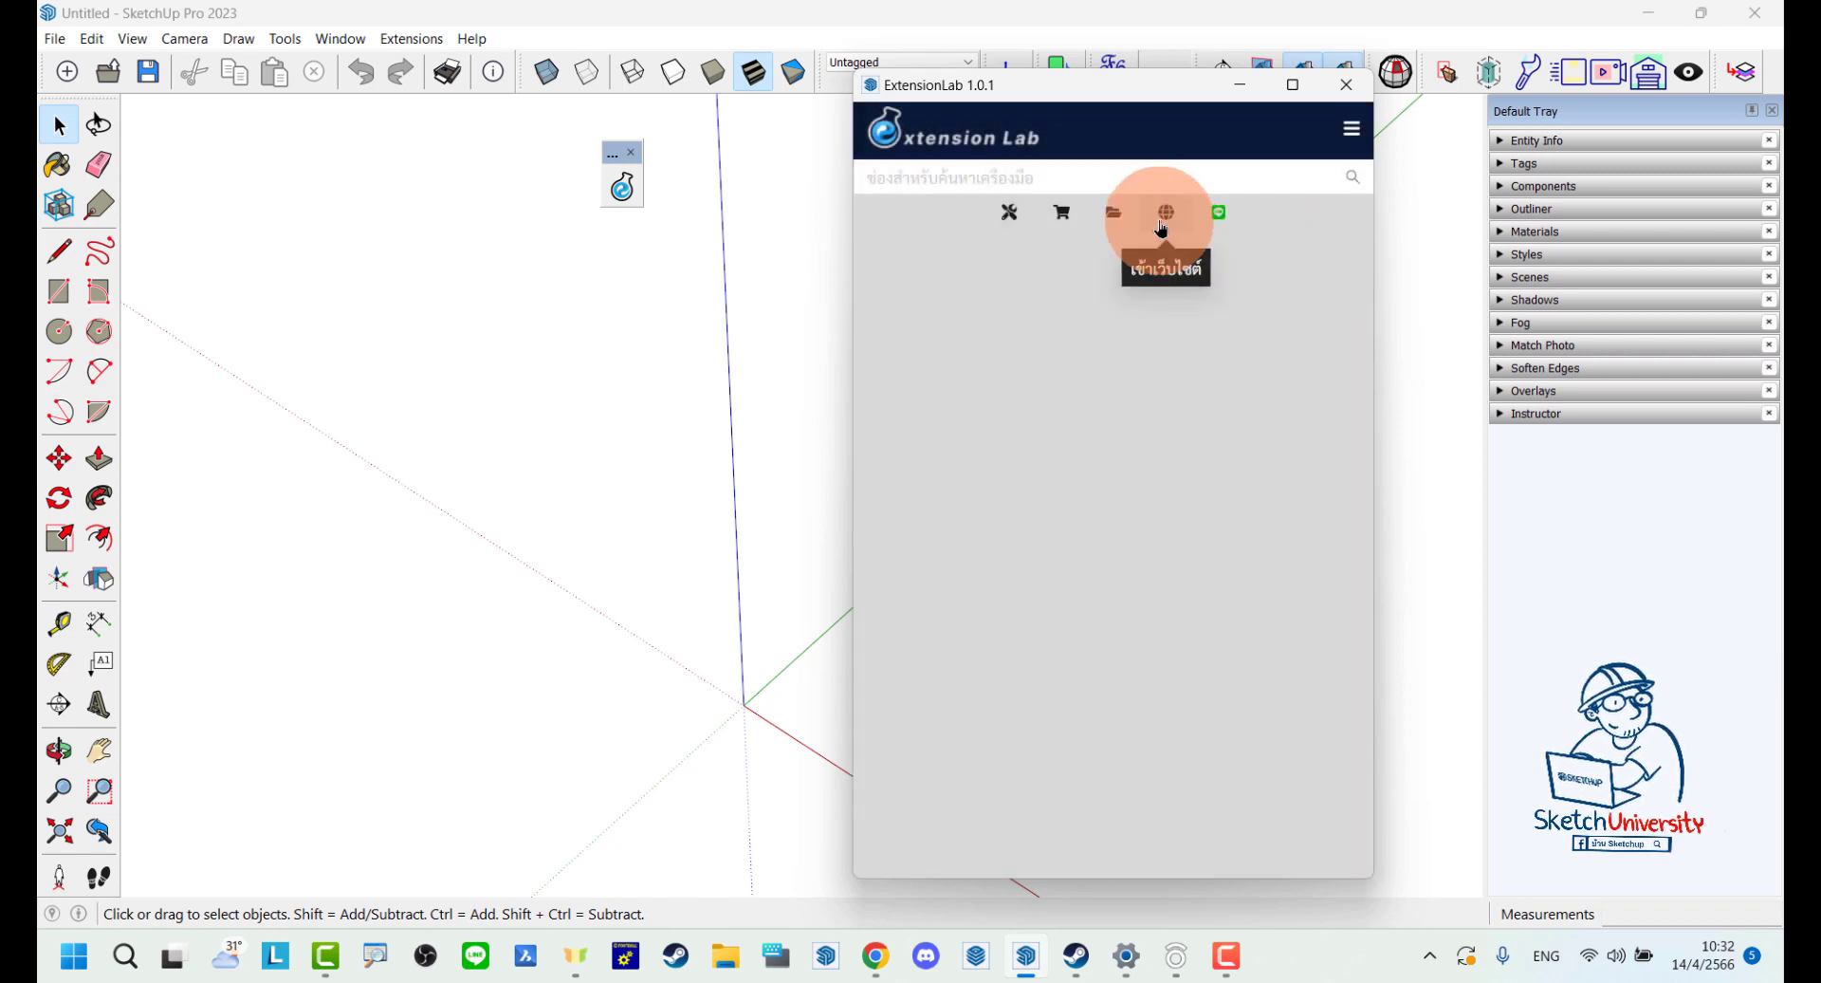
Open the Extension Store v1.0 help site in Chrome and scroll through it and back up.
left_click(1166, 215)
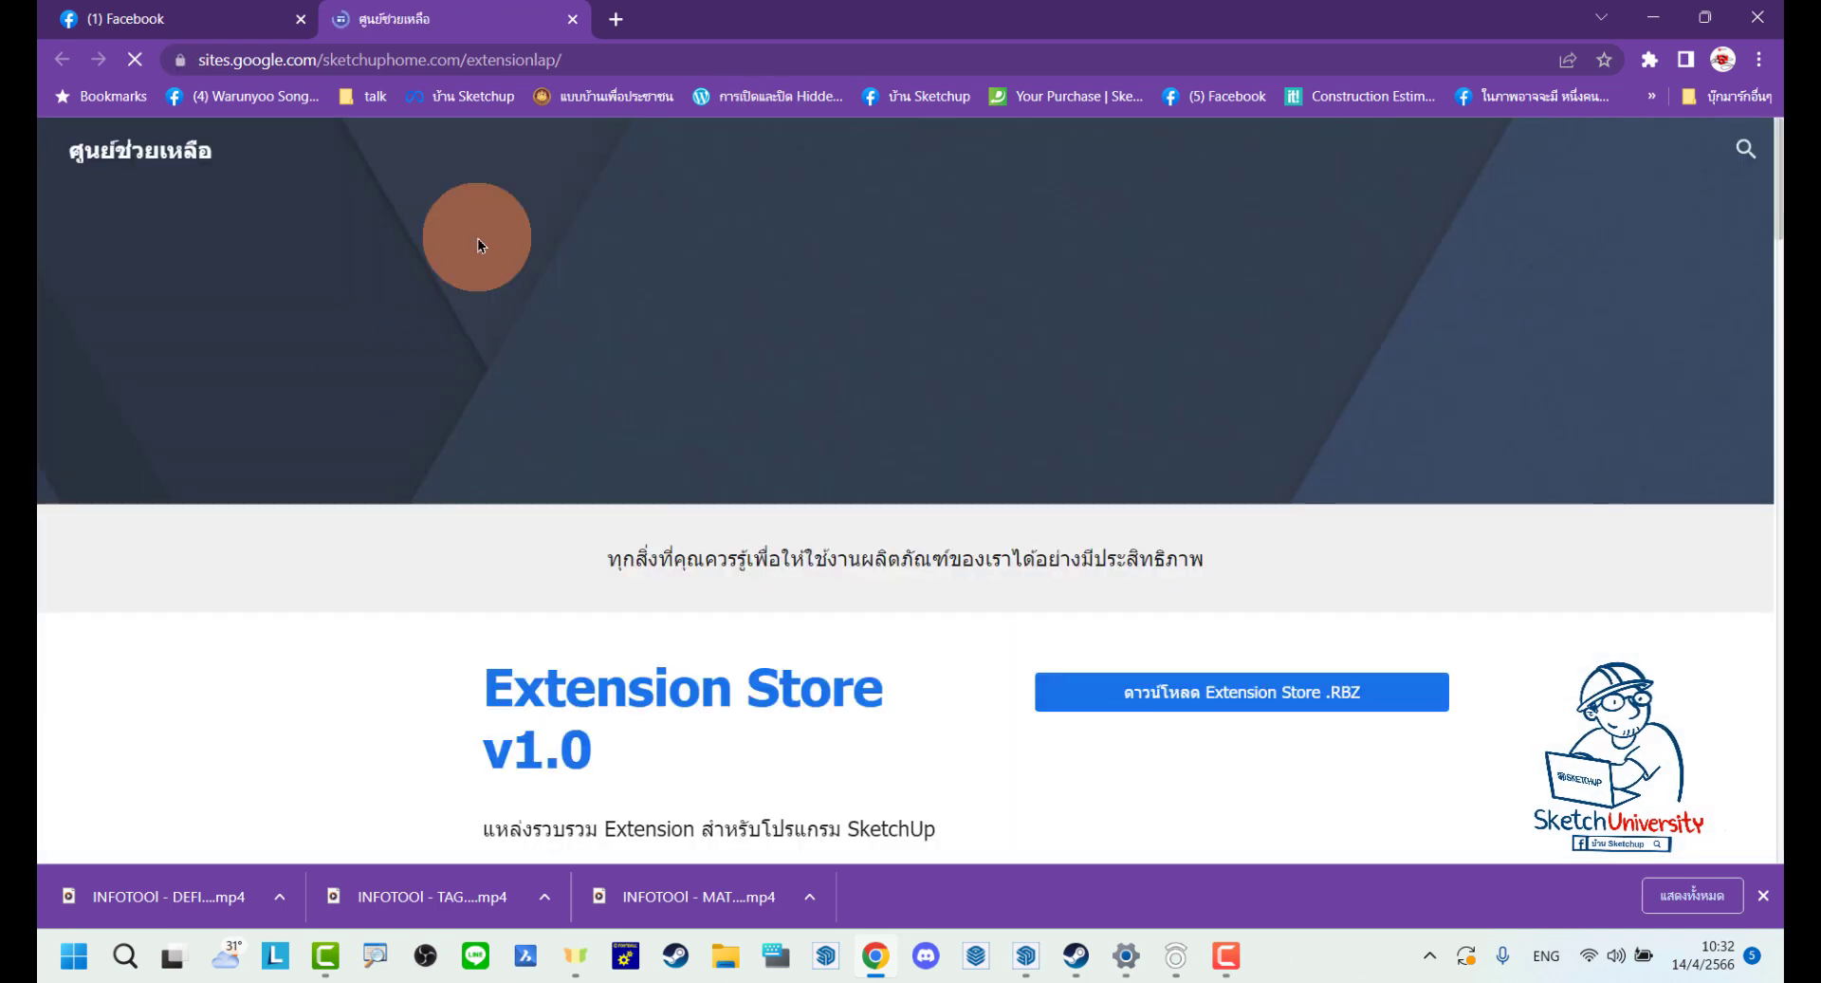
scroll(944, 501, "down", 3)
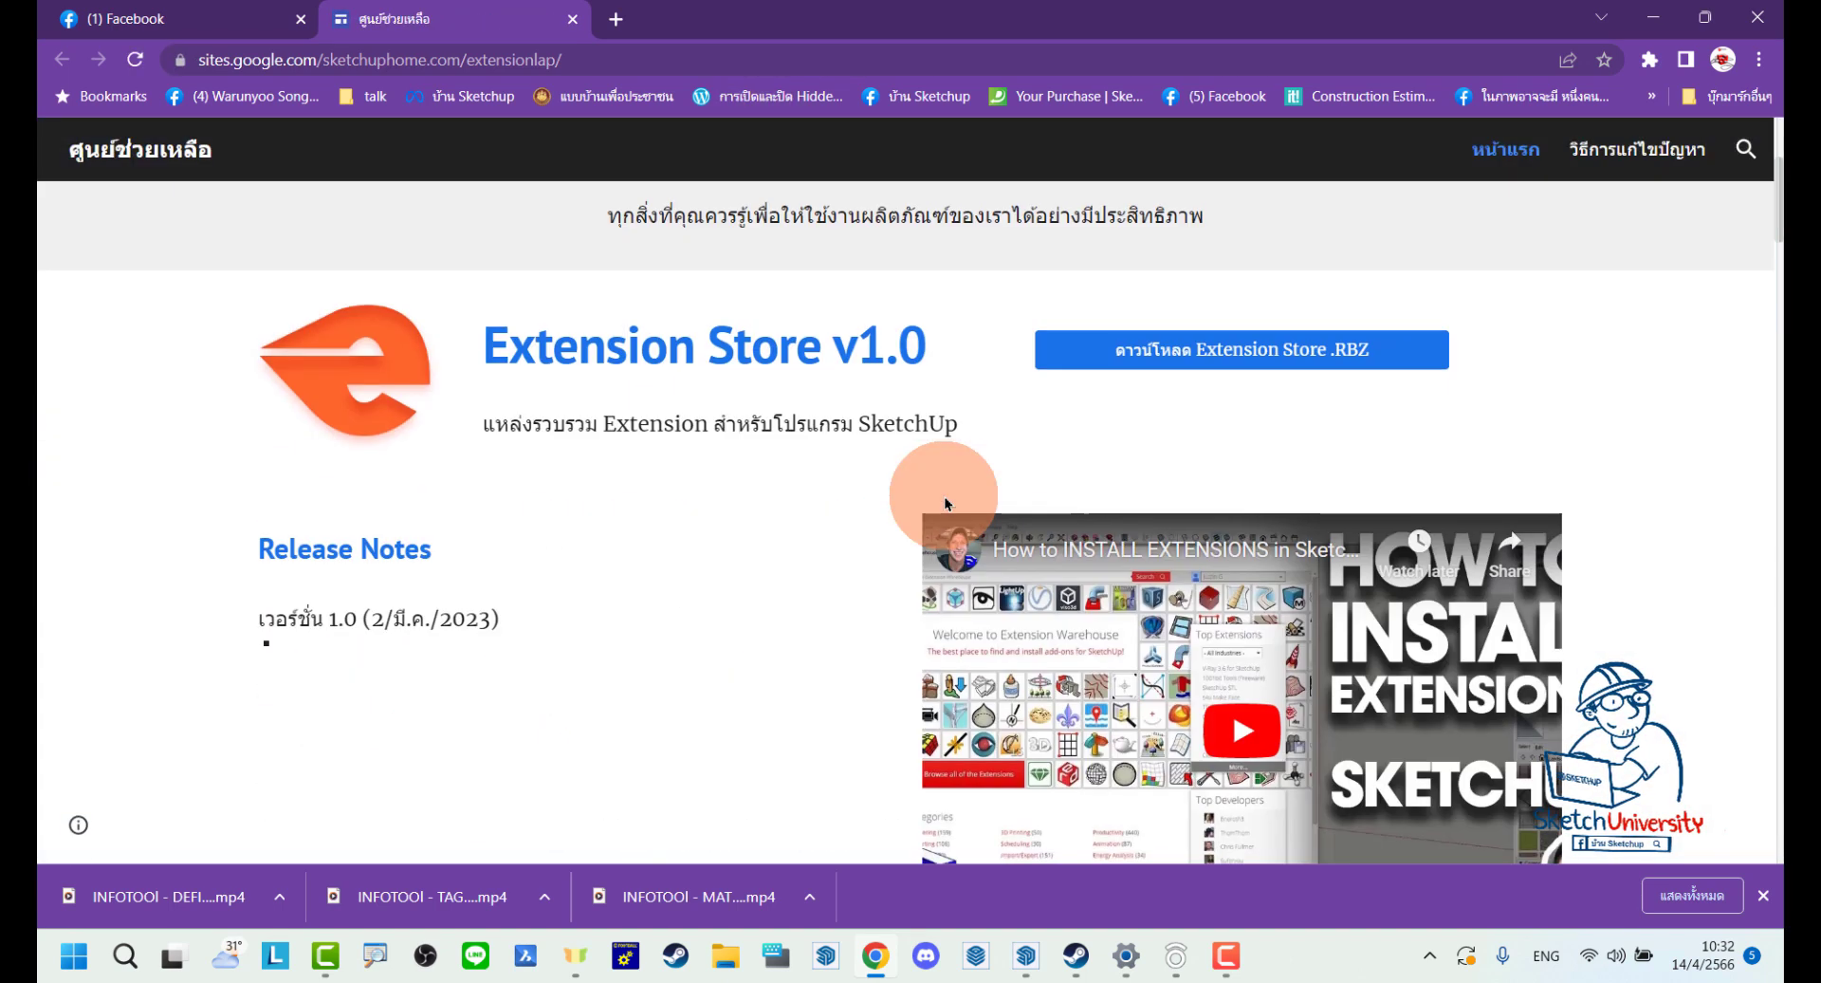
scroll(945, 501, "down", 5)
scroll(945, 501, "down", 6)
scroll(944, 501, "down", 5)
scroll(944, 501, "down", 5)
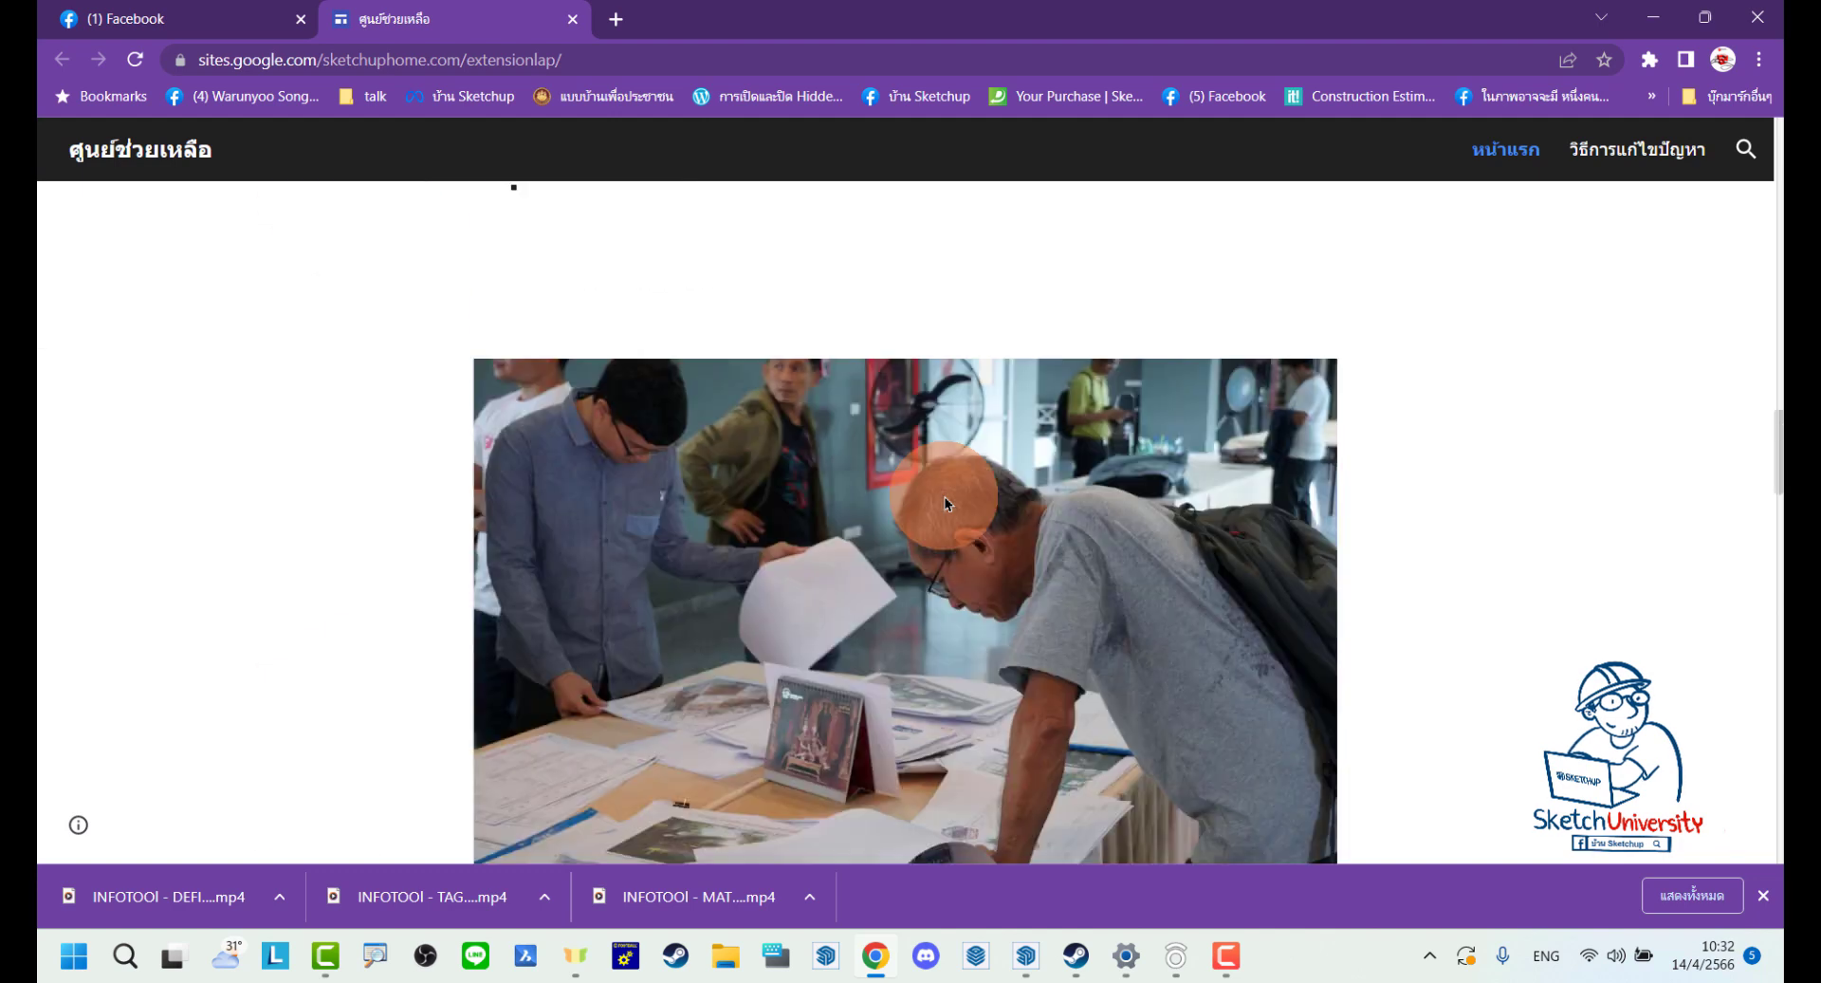
scroll(945, 501, "down", 3)
scroll(943, 495, "up", 15)
scroll(943, 495, "up", 10)
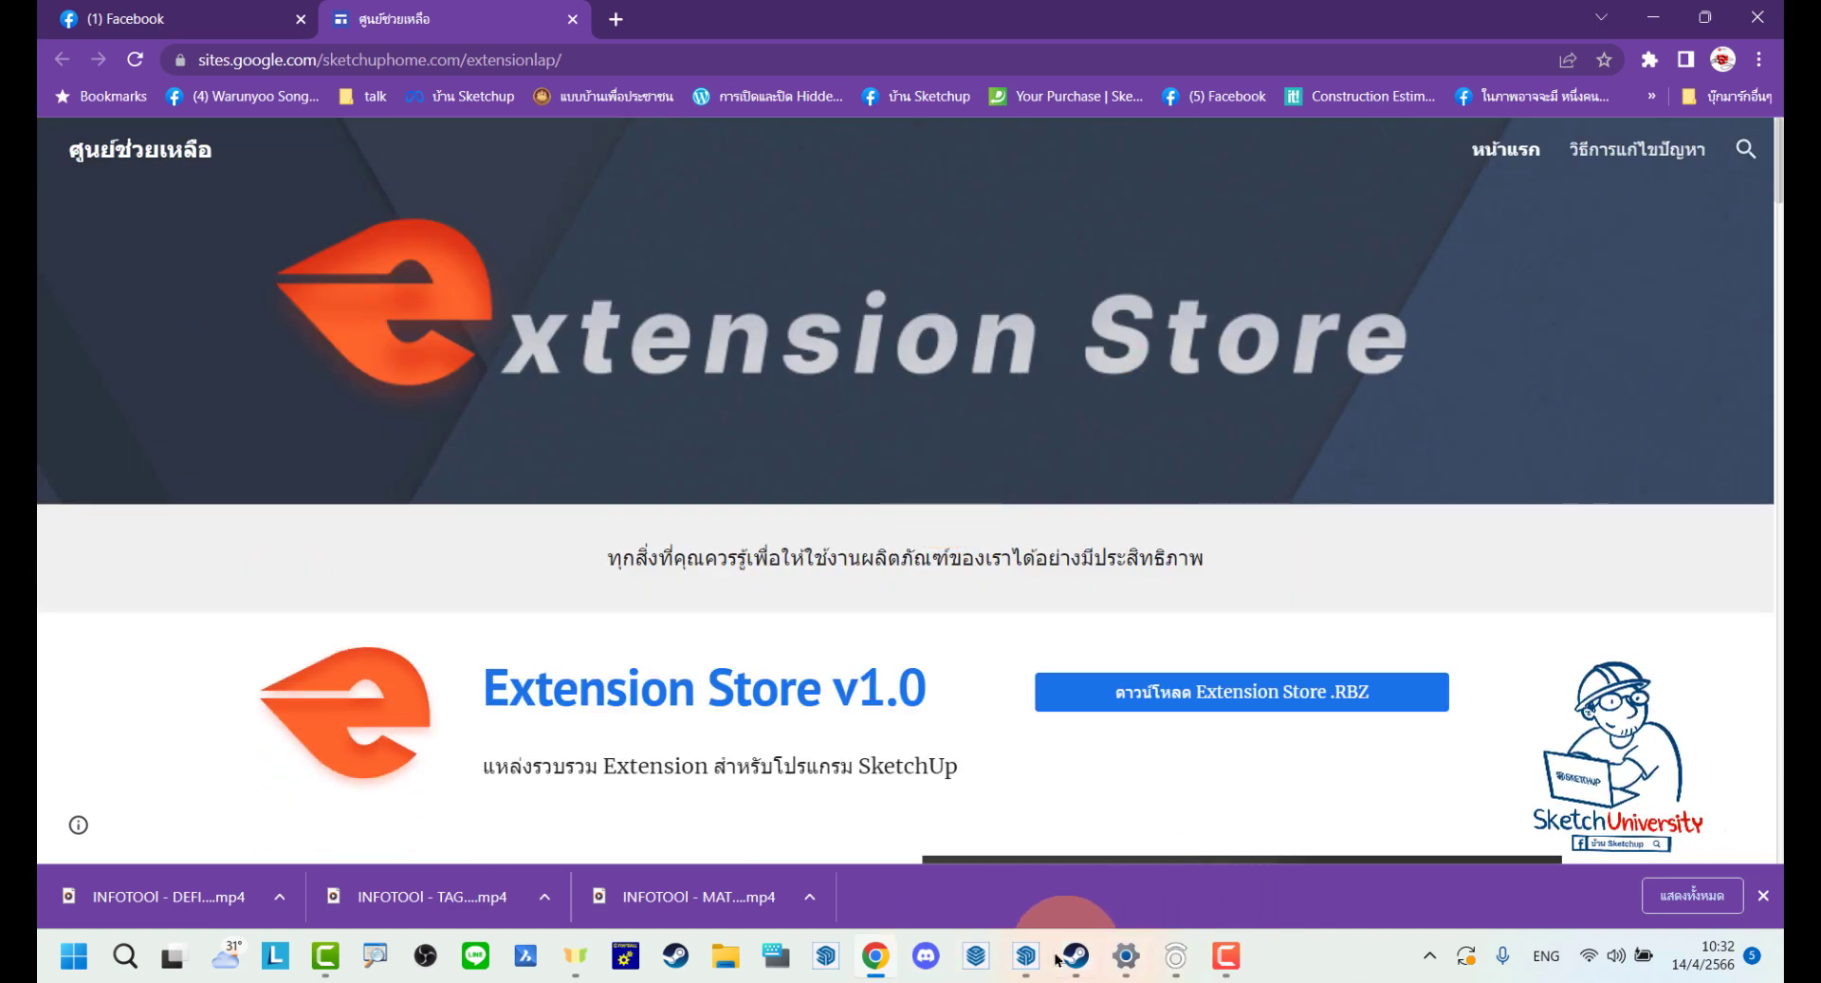
Back in SketchUp, load Extension Lab's free-tool store list, then close the window.
left_click(1026, 956)
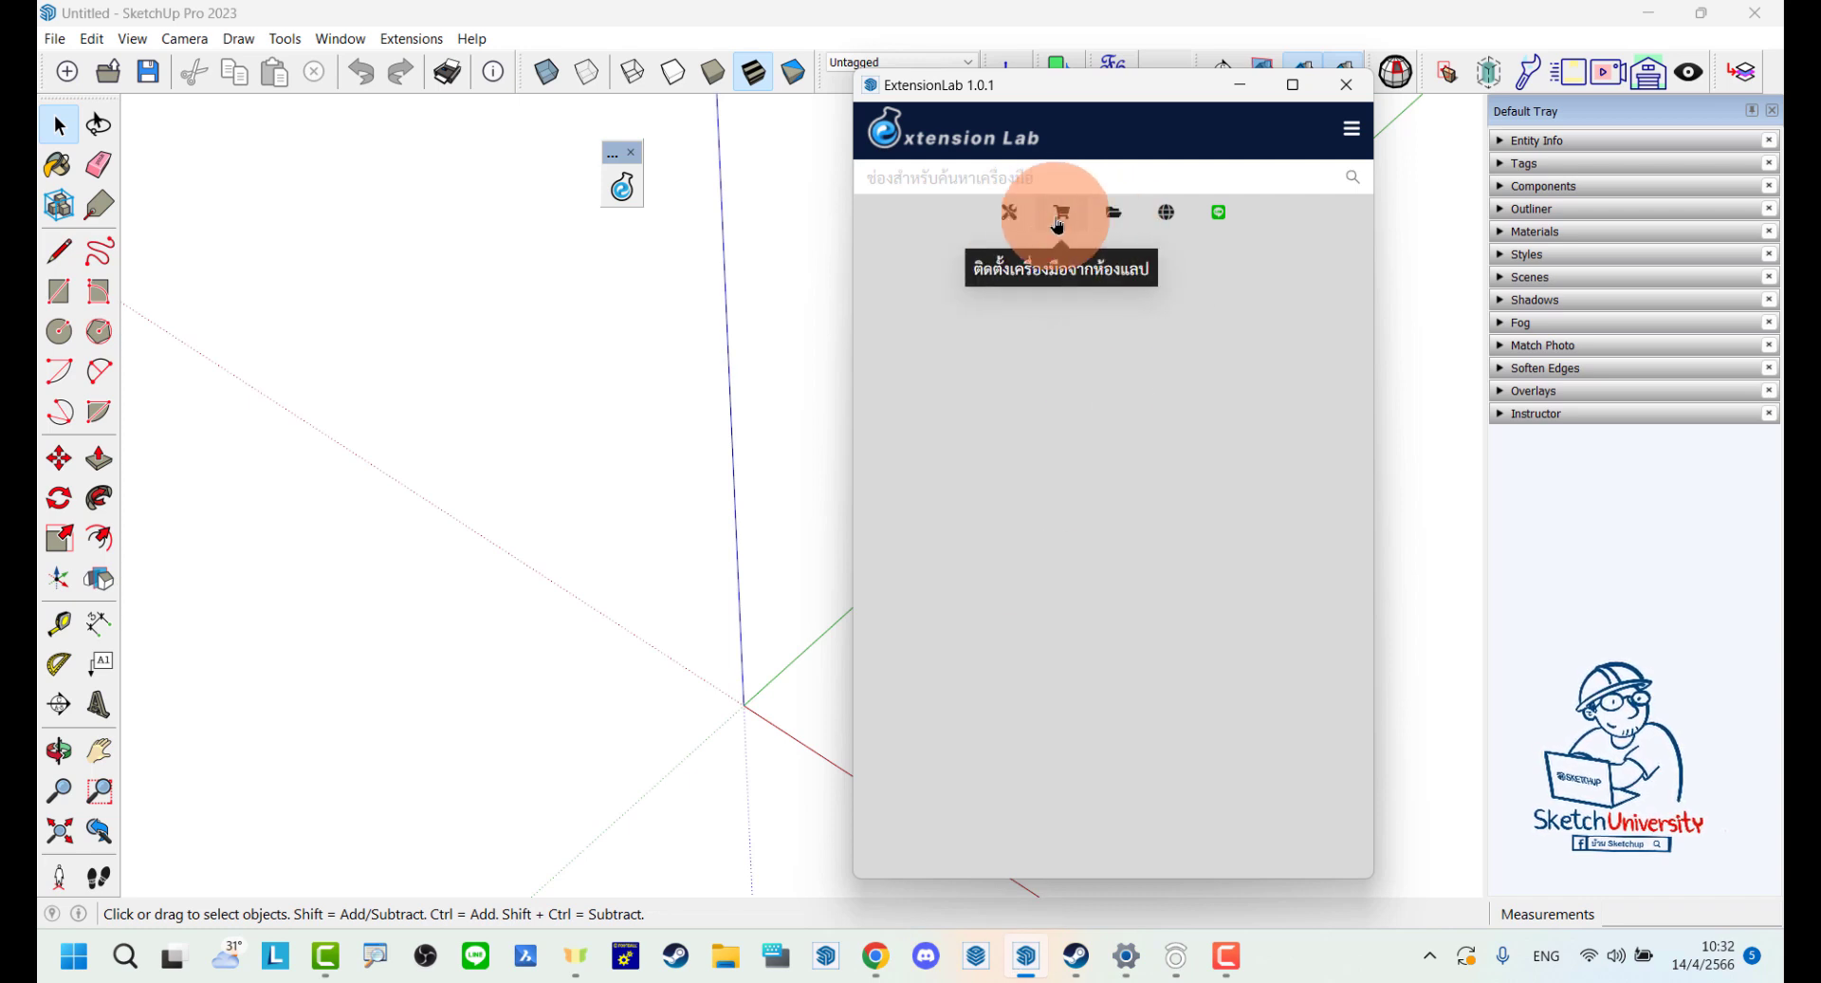
left_click(1062, 215)
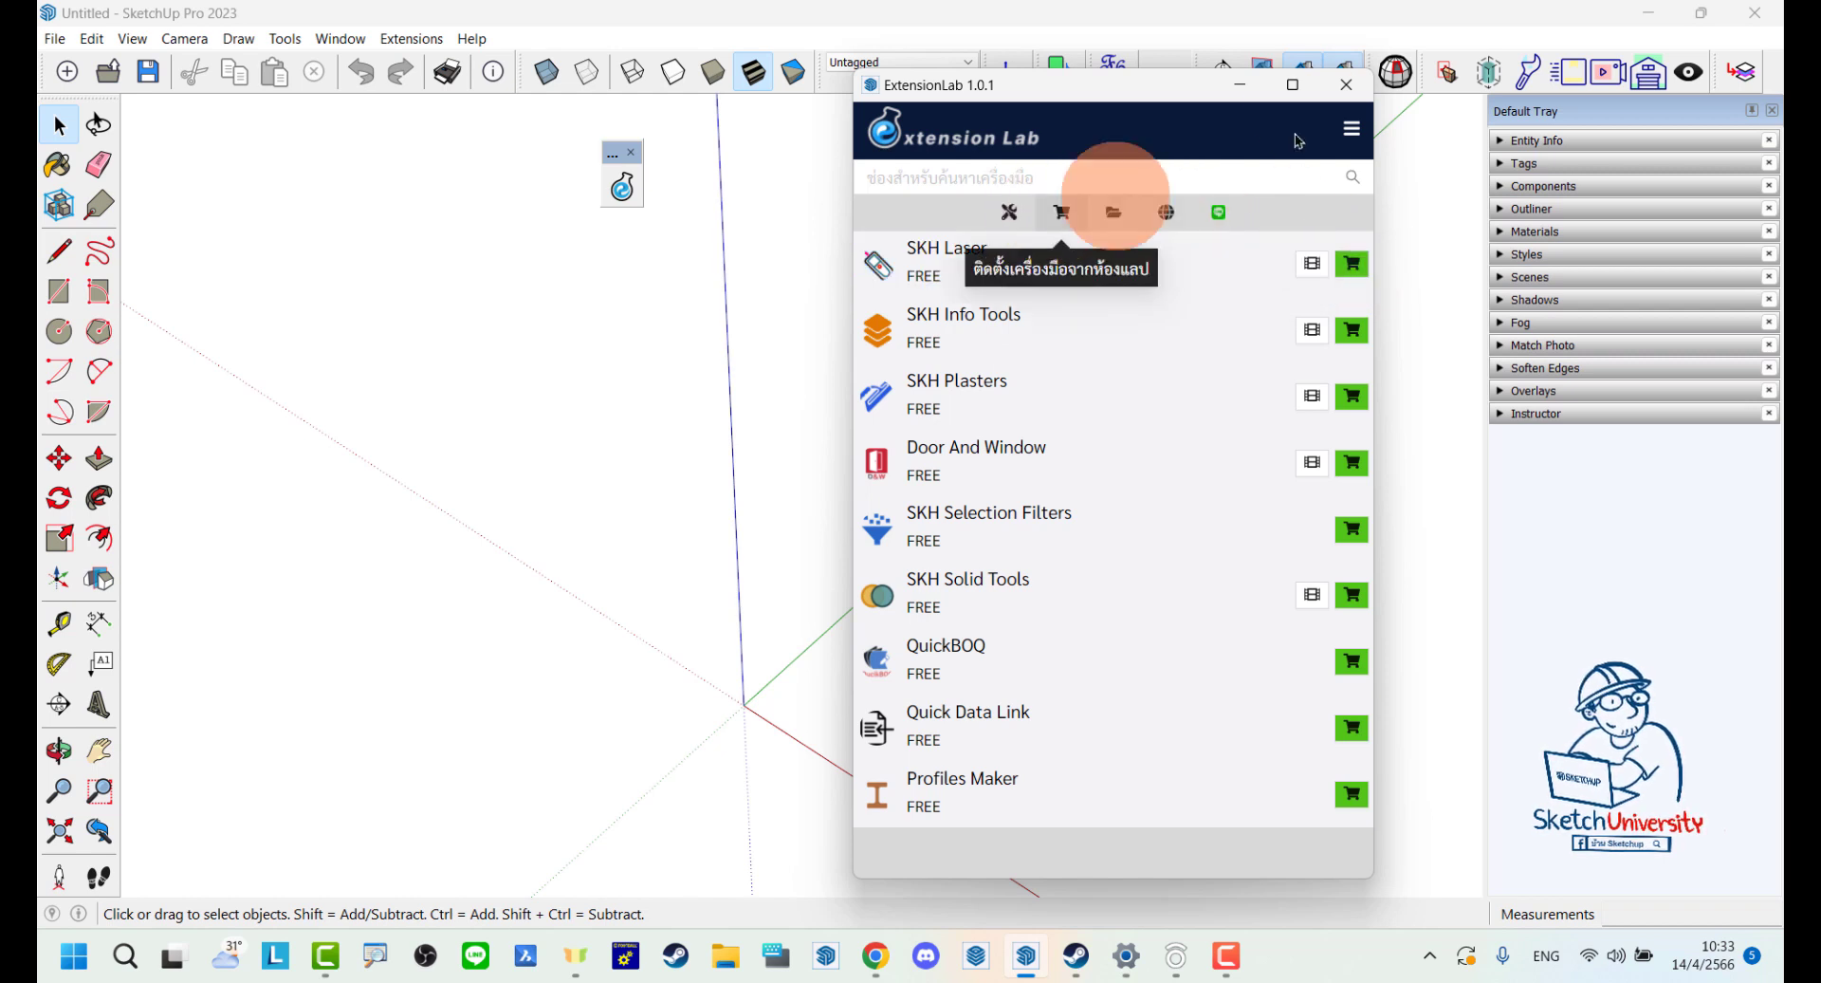
left_click(1337, 92)
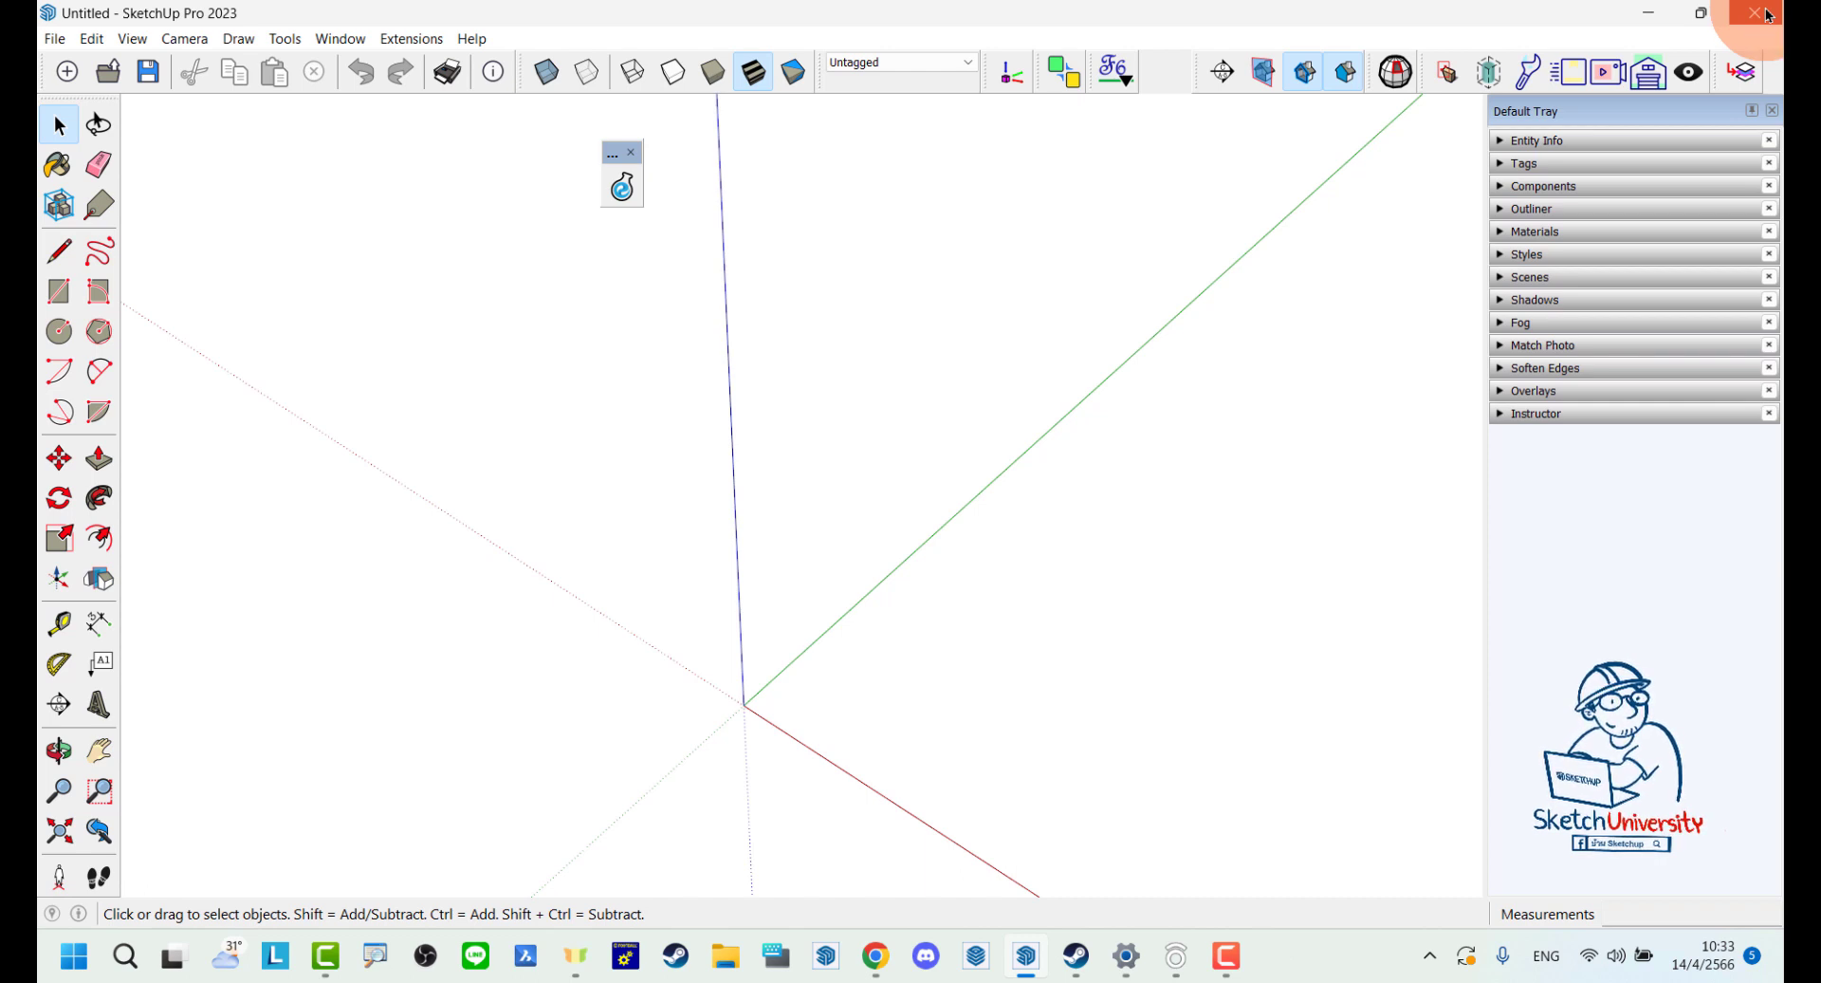
Quit and relaunch SketchUp, starting a new model from the Plan View template.
left_click(1768, 15)
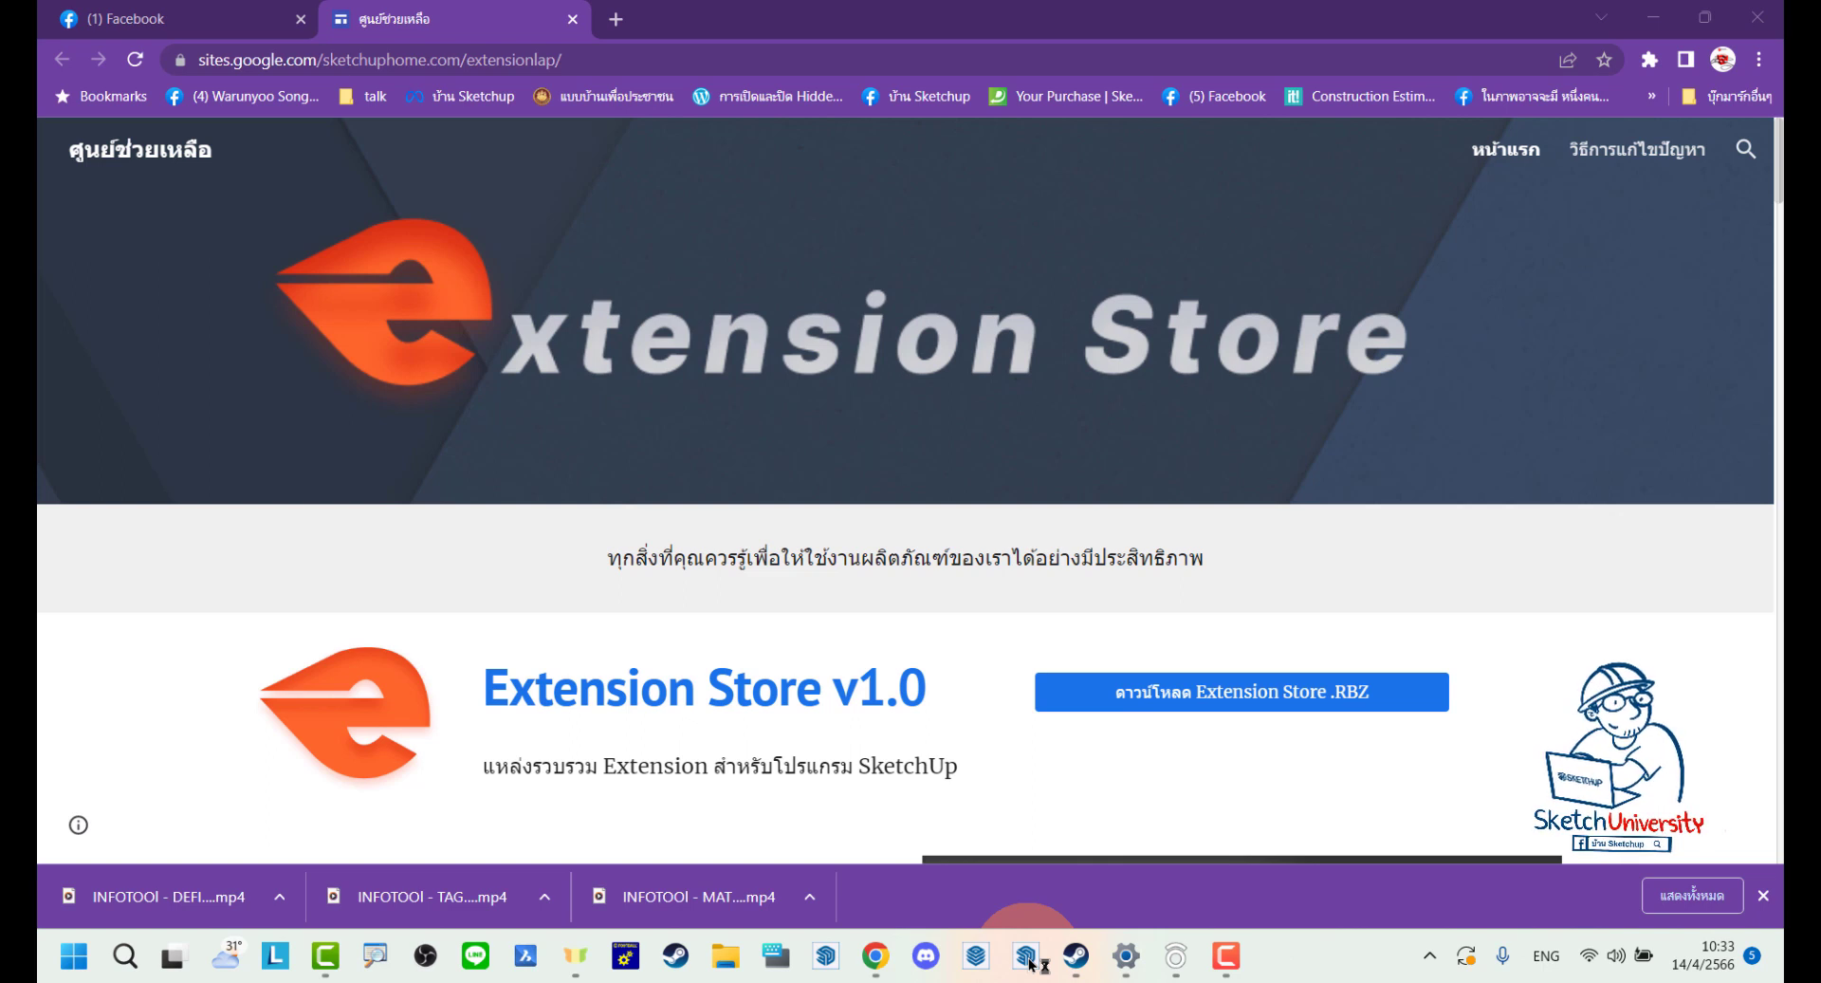
left_click(1027, 957)
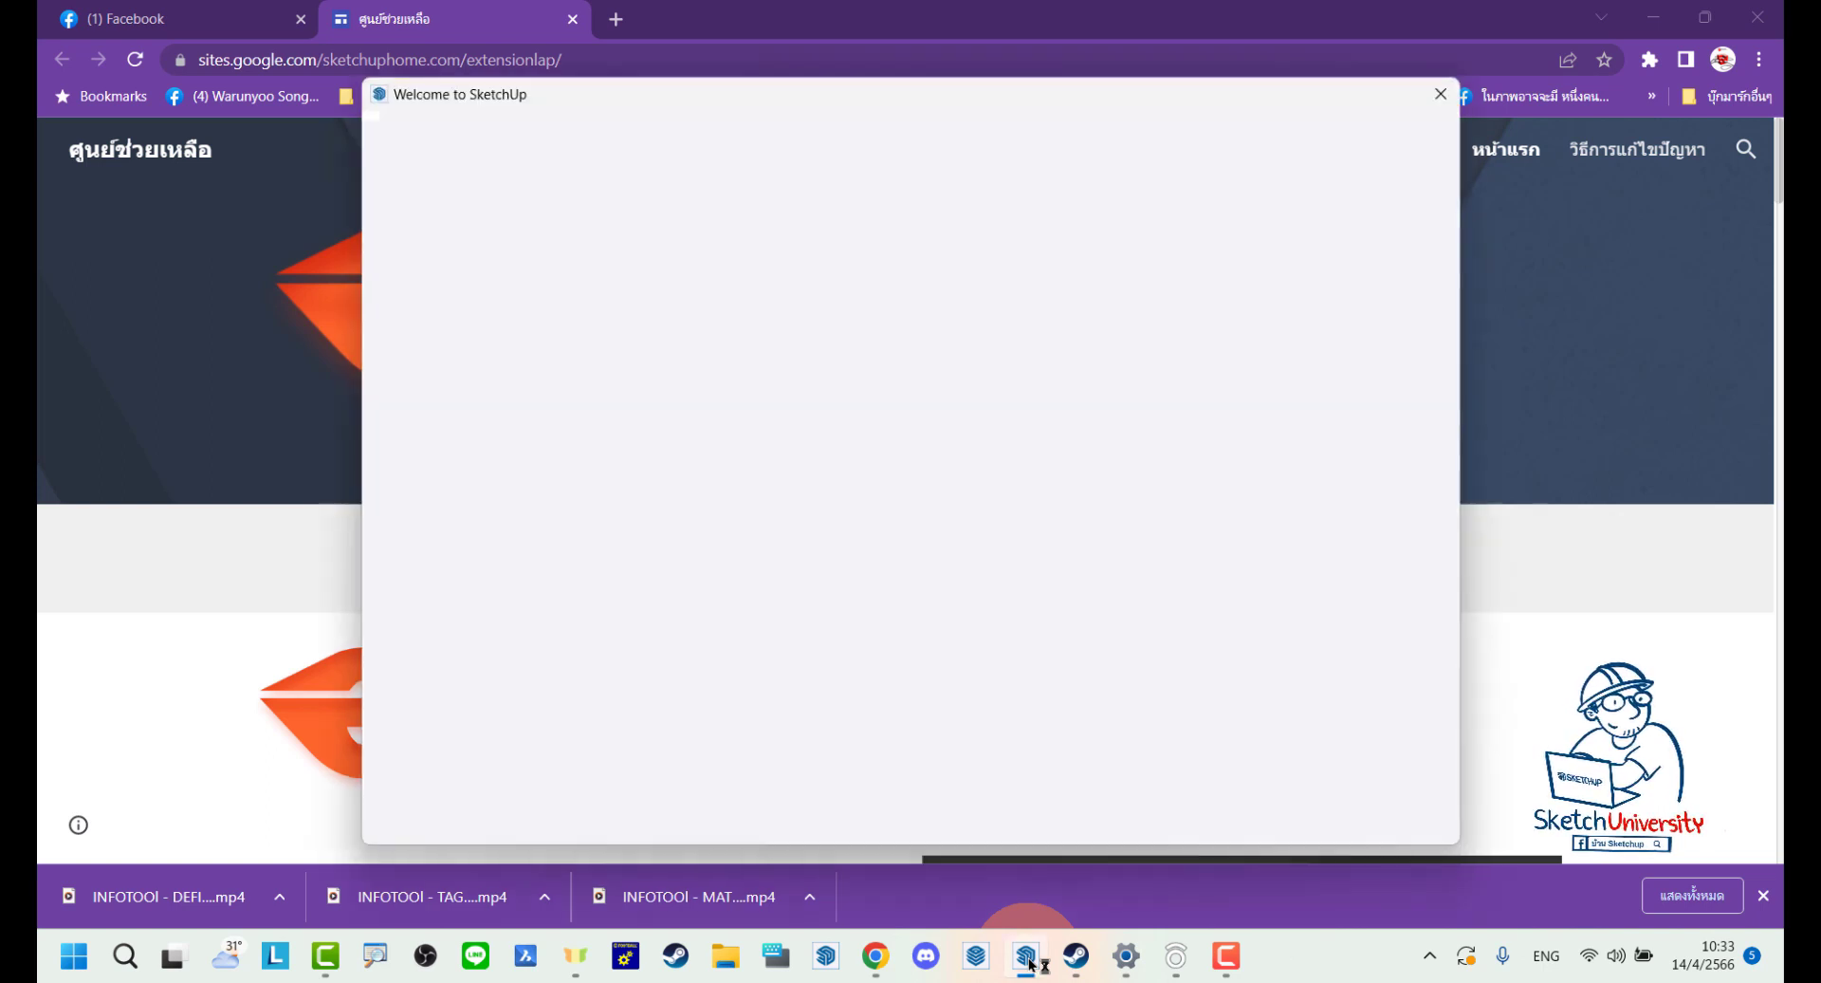
left_click(798, 282)
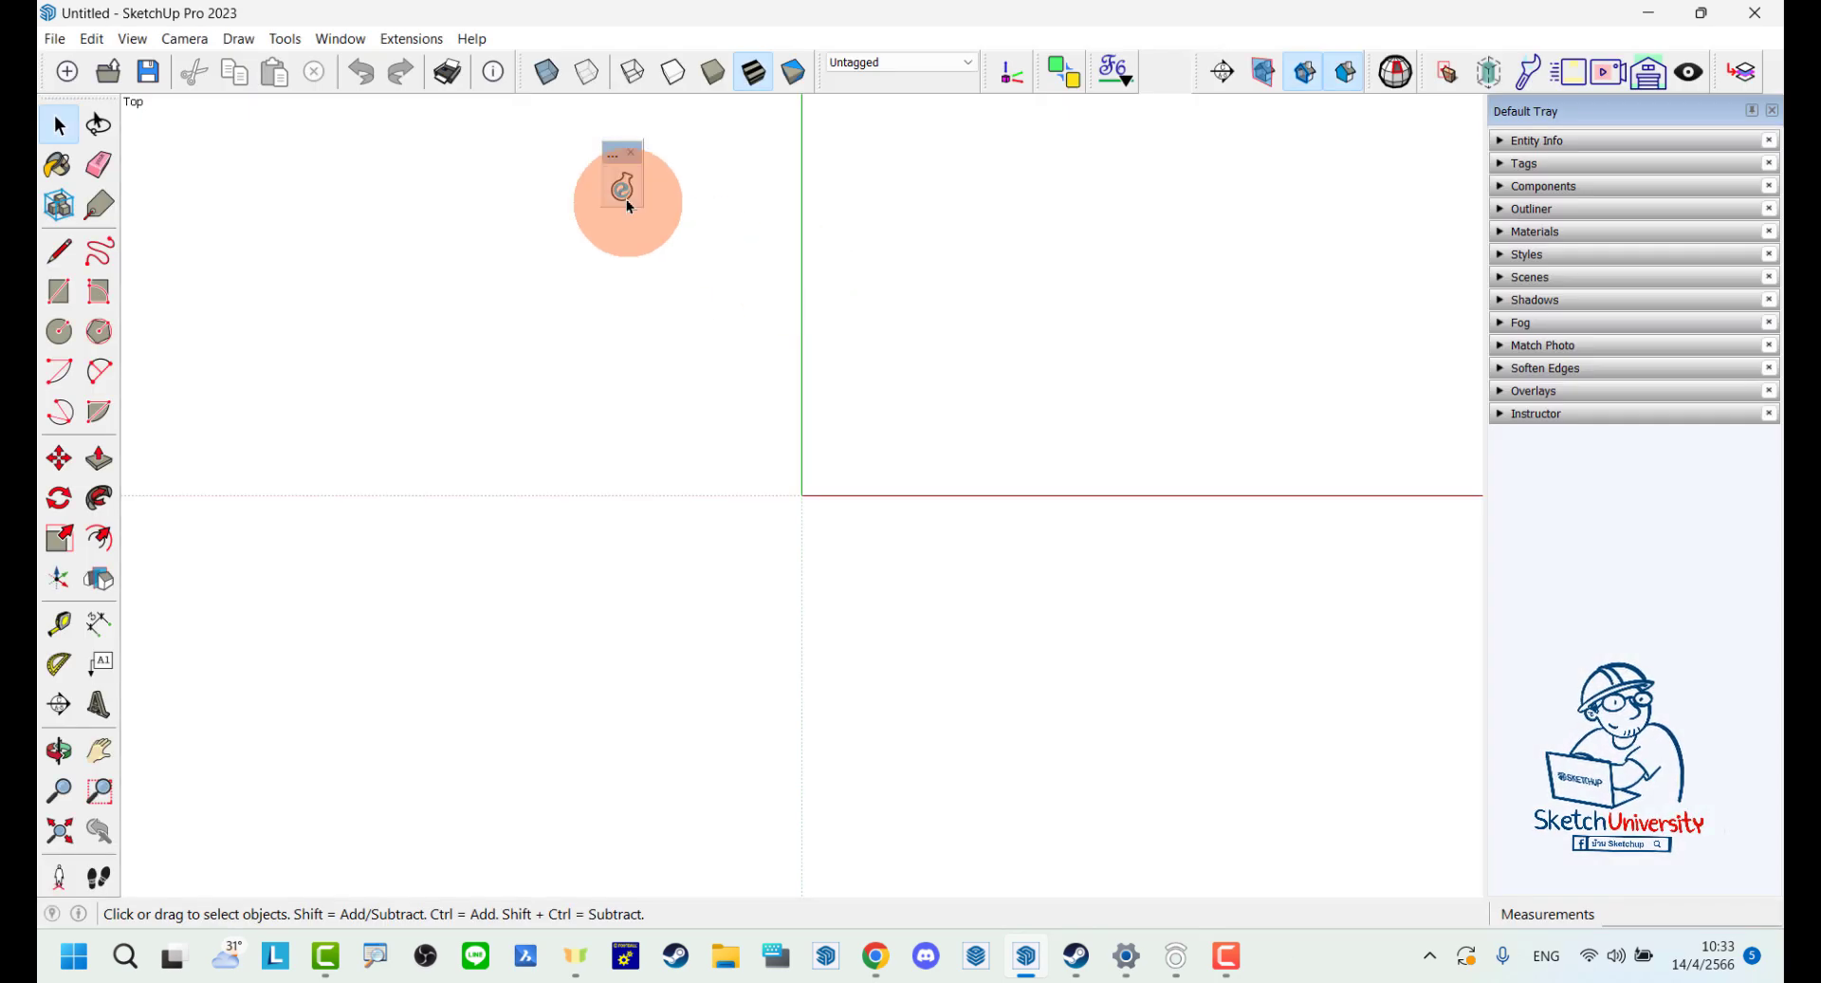
Reopen Extension Lab on the right, load its store list, and ignore the update notice.
left_click(628, 204)
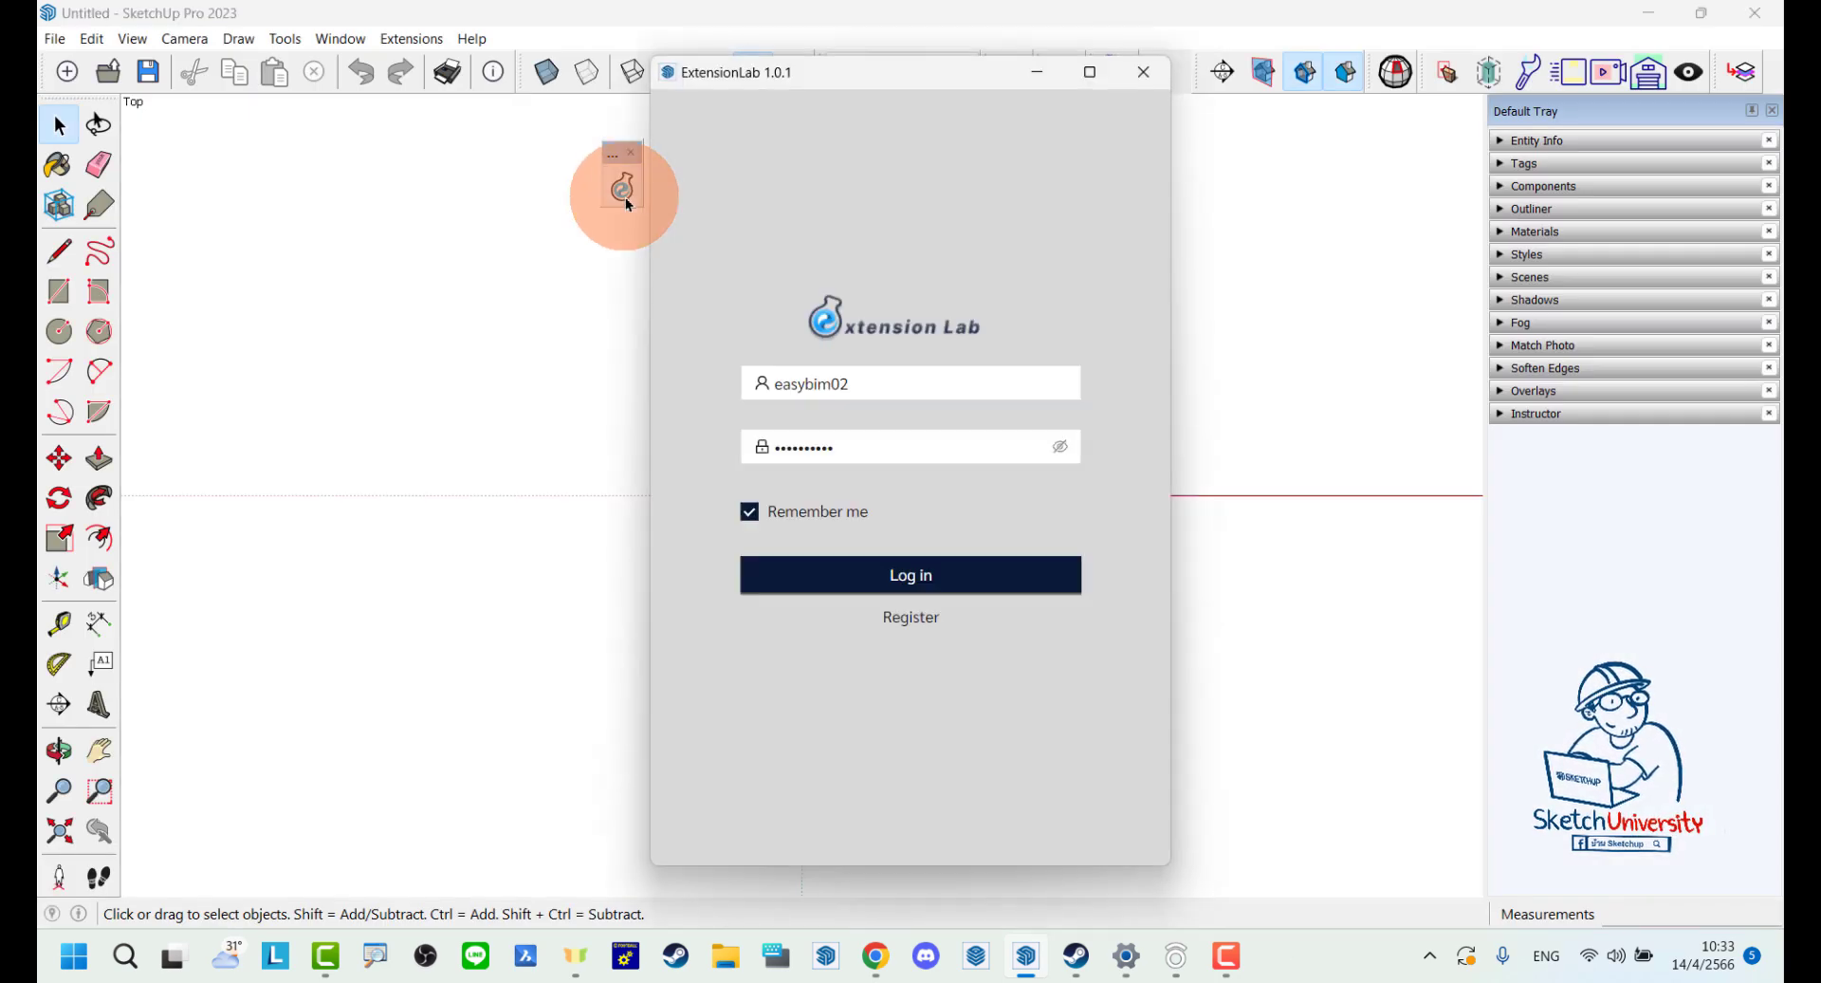
left_click_drag(893, 71, 1232, 56)
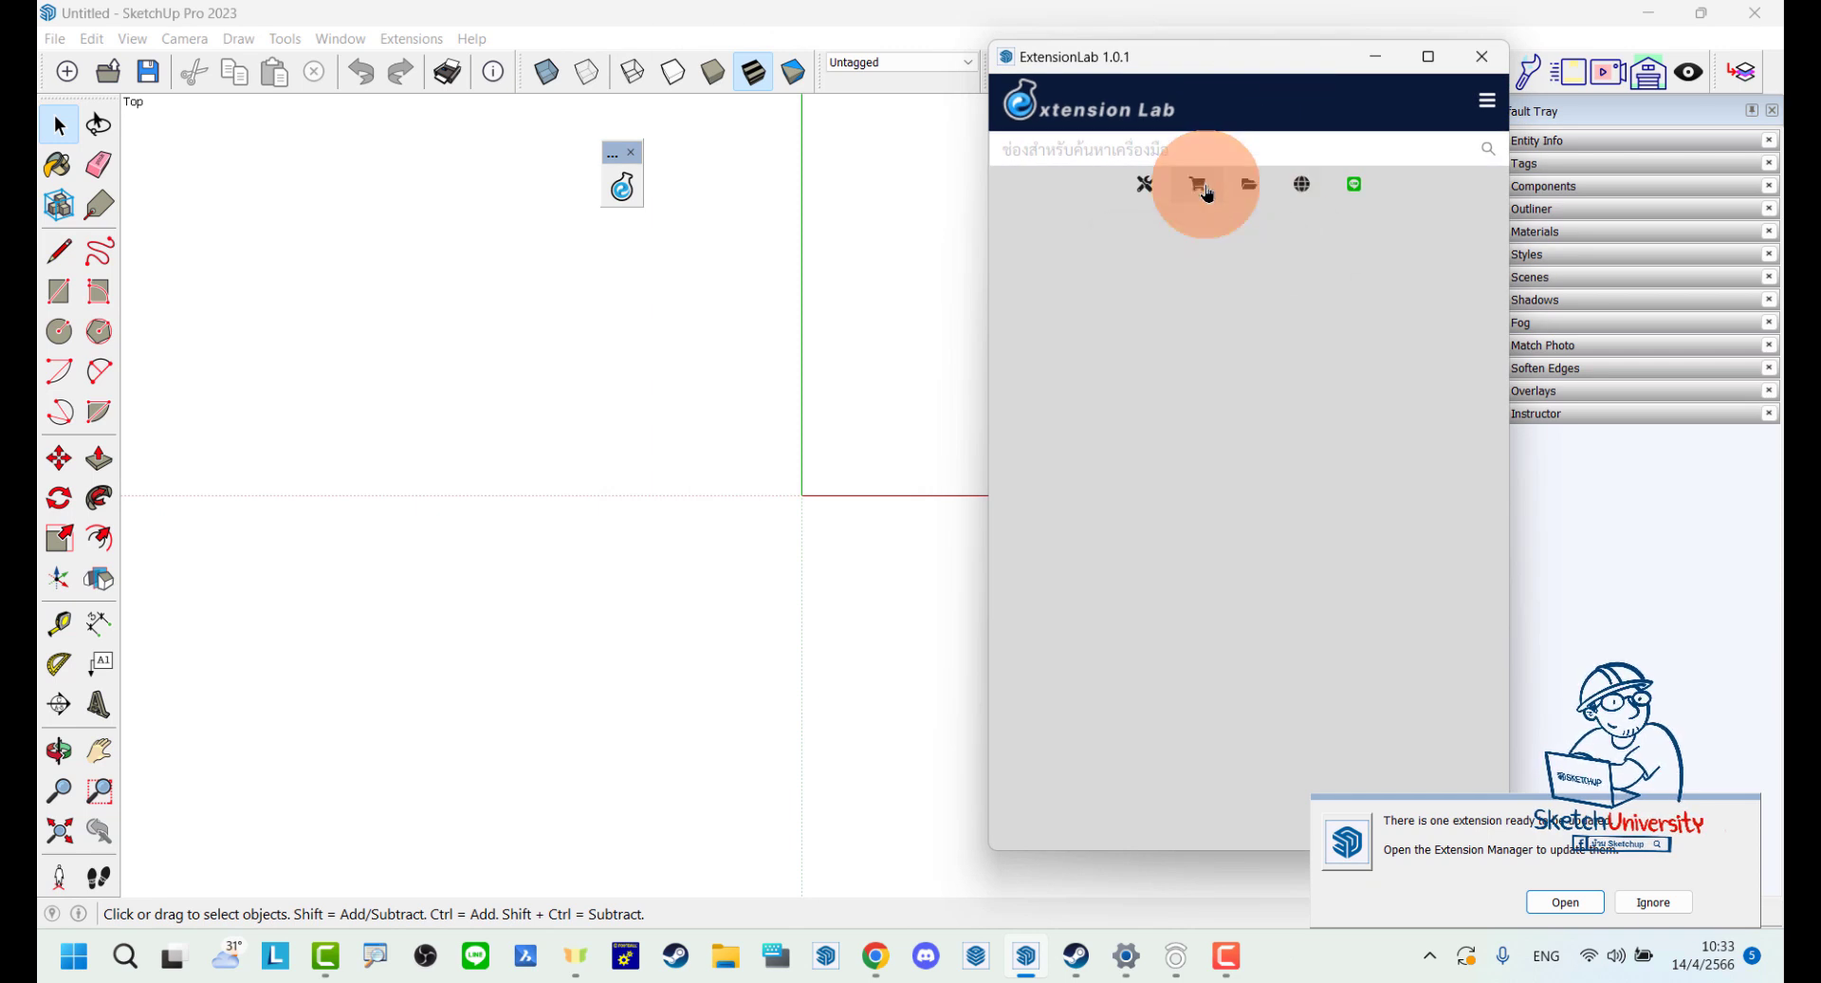
left_click(1207, 193)
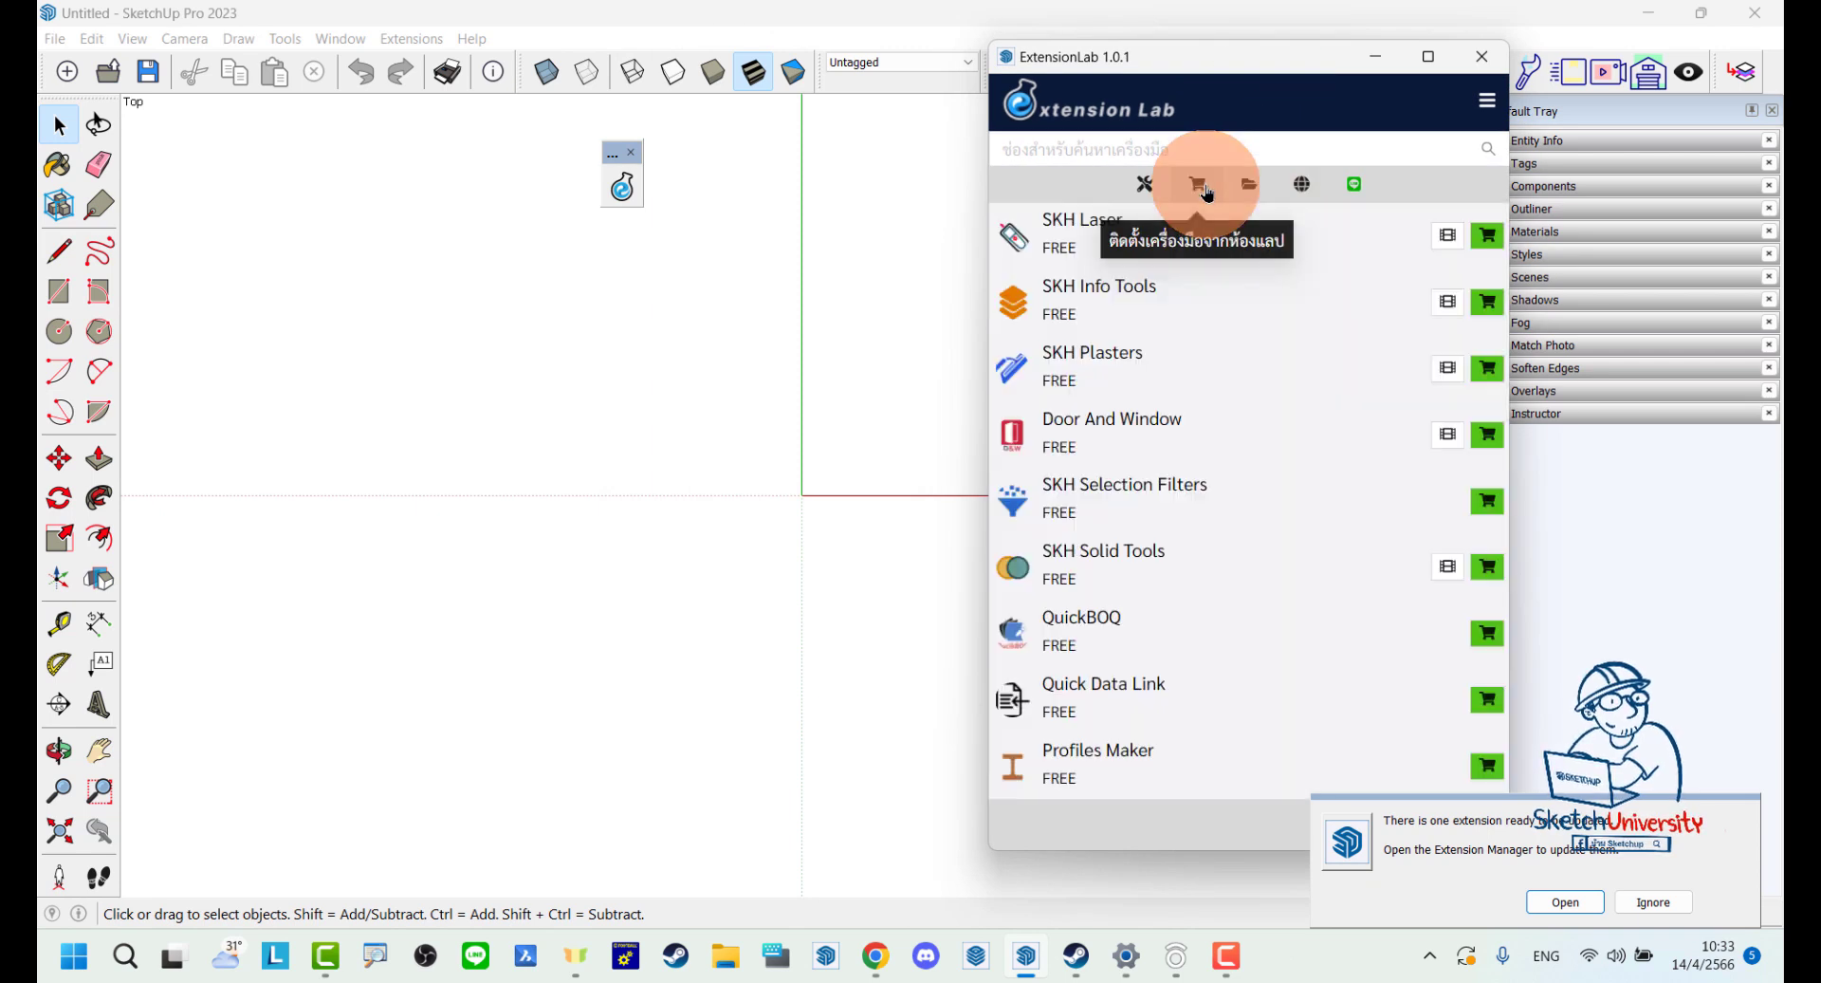
left_click(1667, 903)
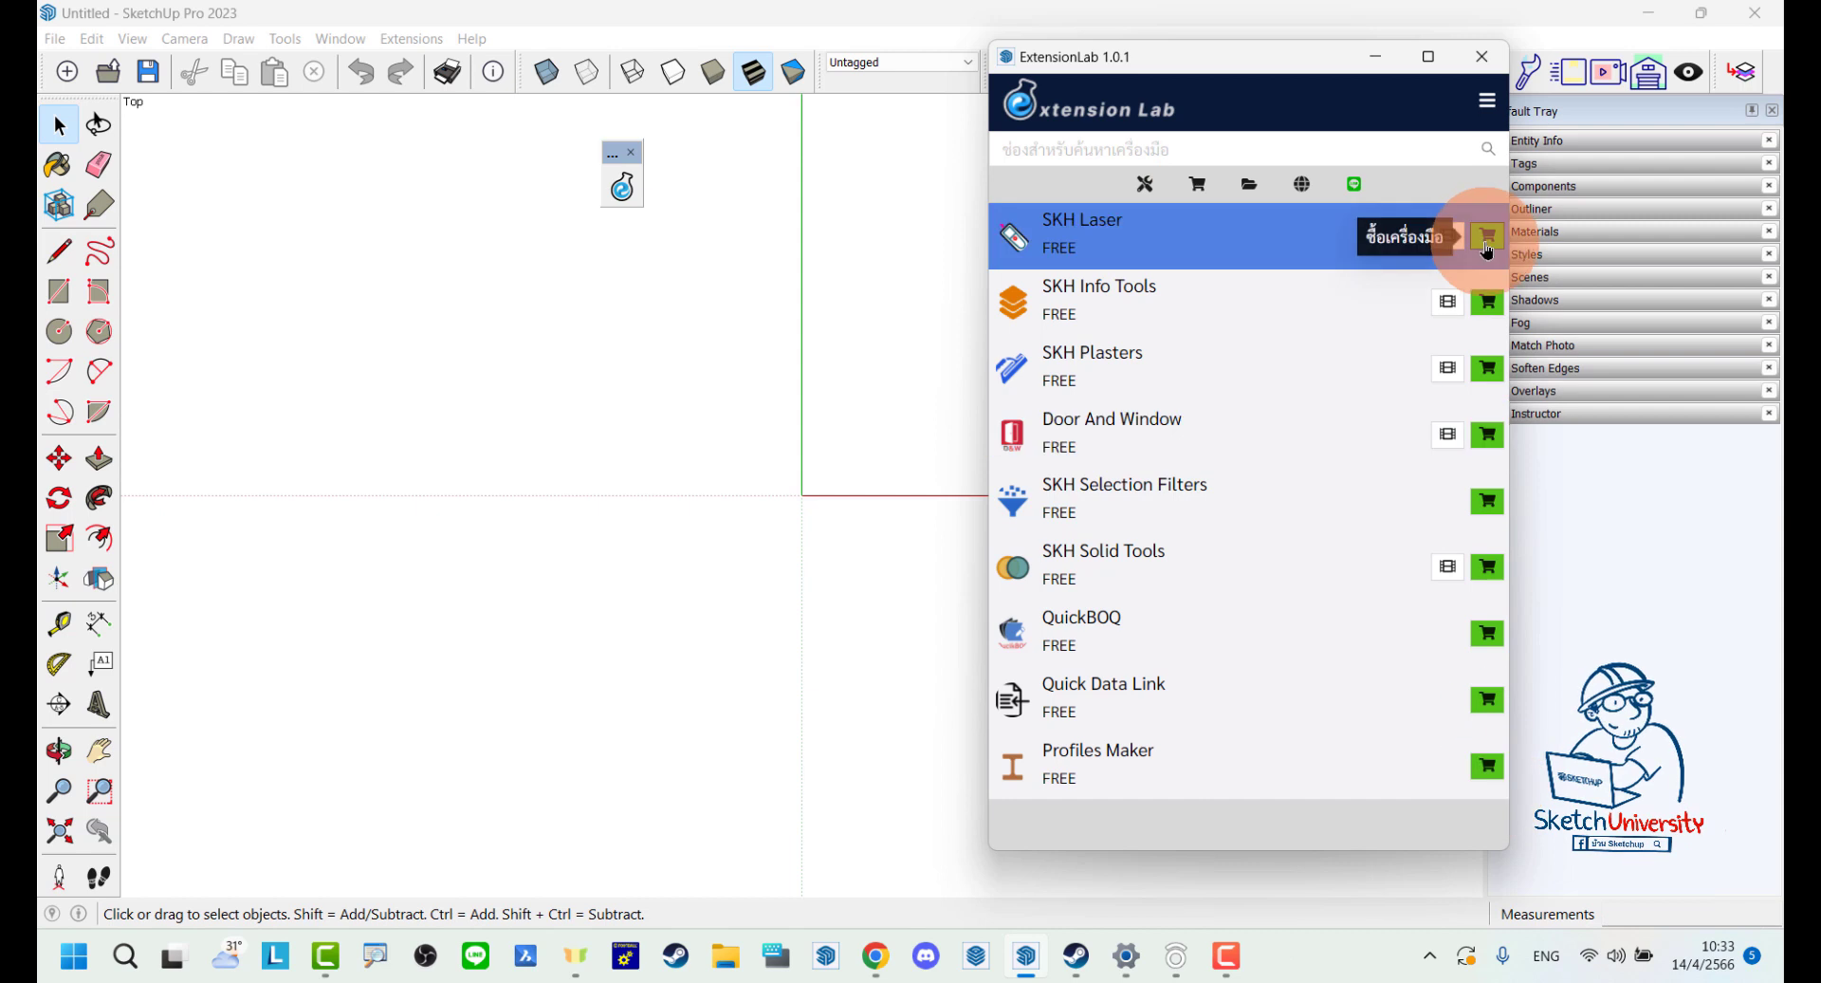
Claim the free SKH Laser, SKH Info Tools and SKH Plasters tools.
left_click(1488, 237)
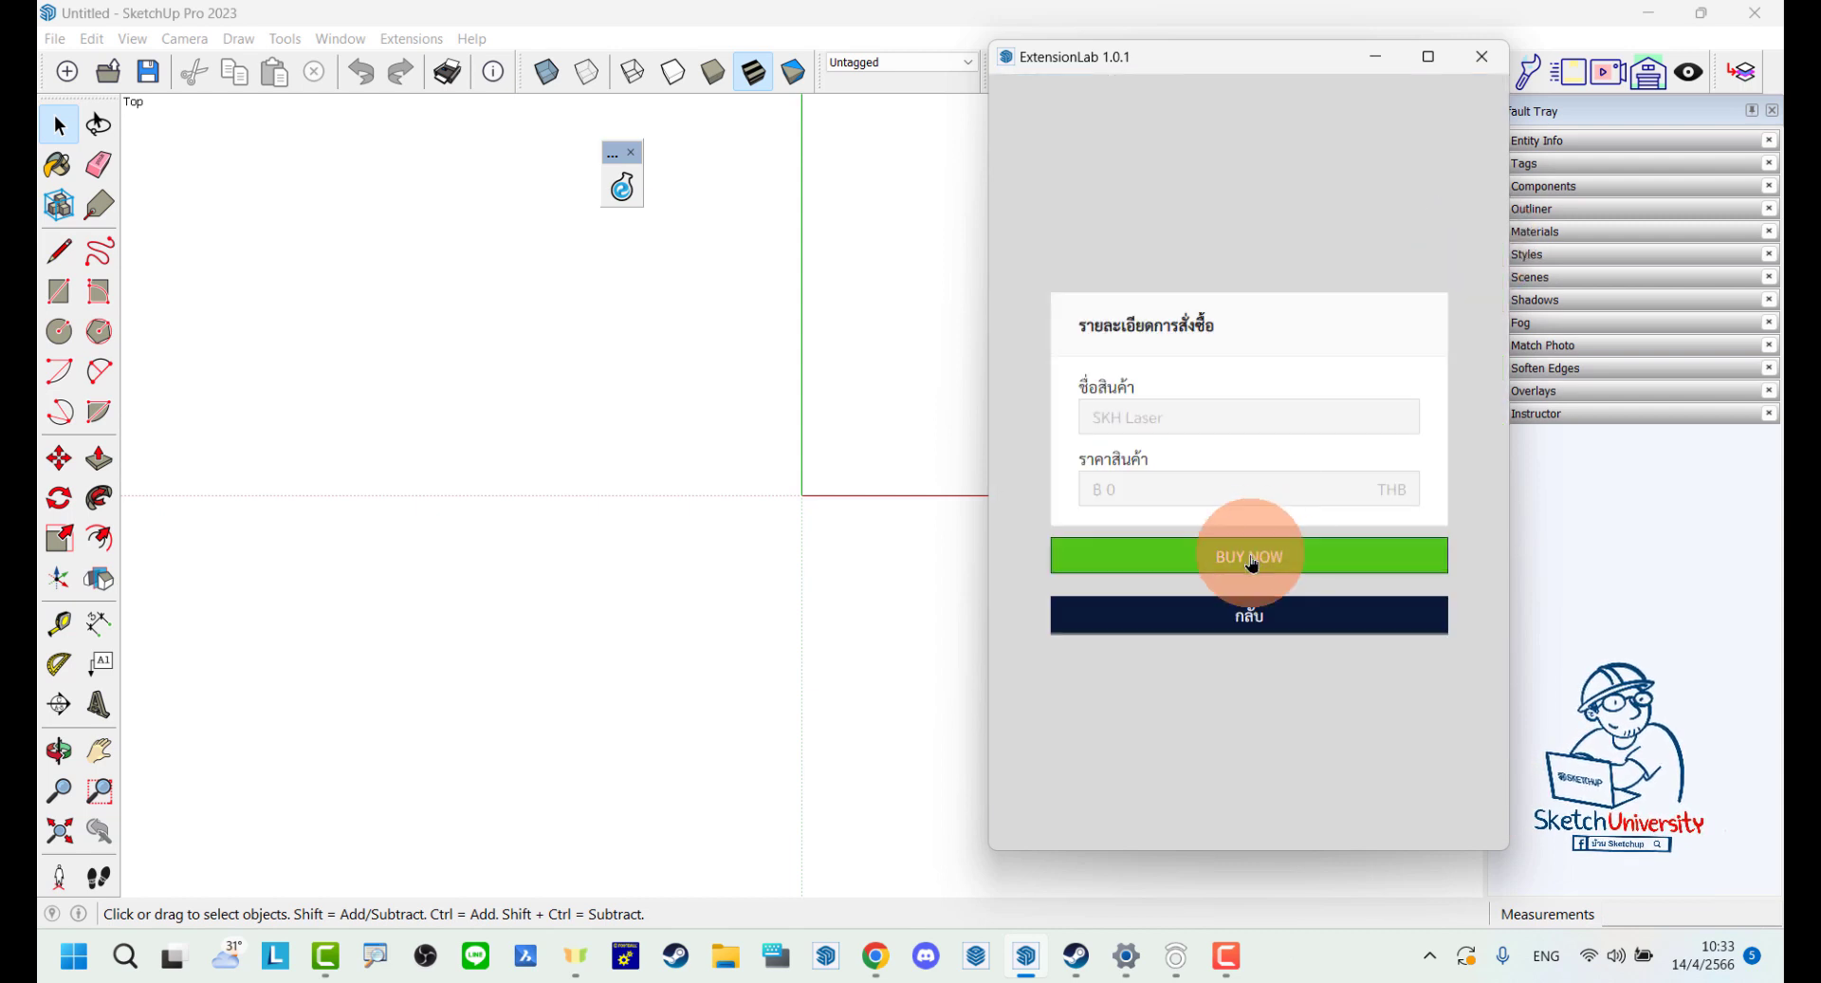
left_click(1252, 563)
left_click(1214, 594)
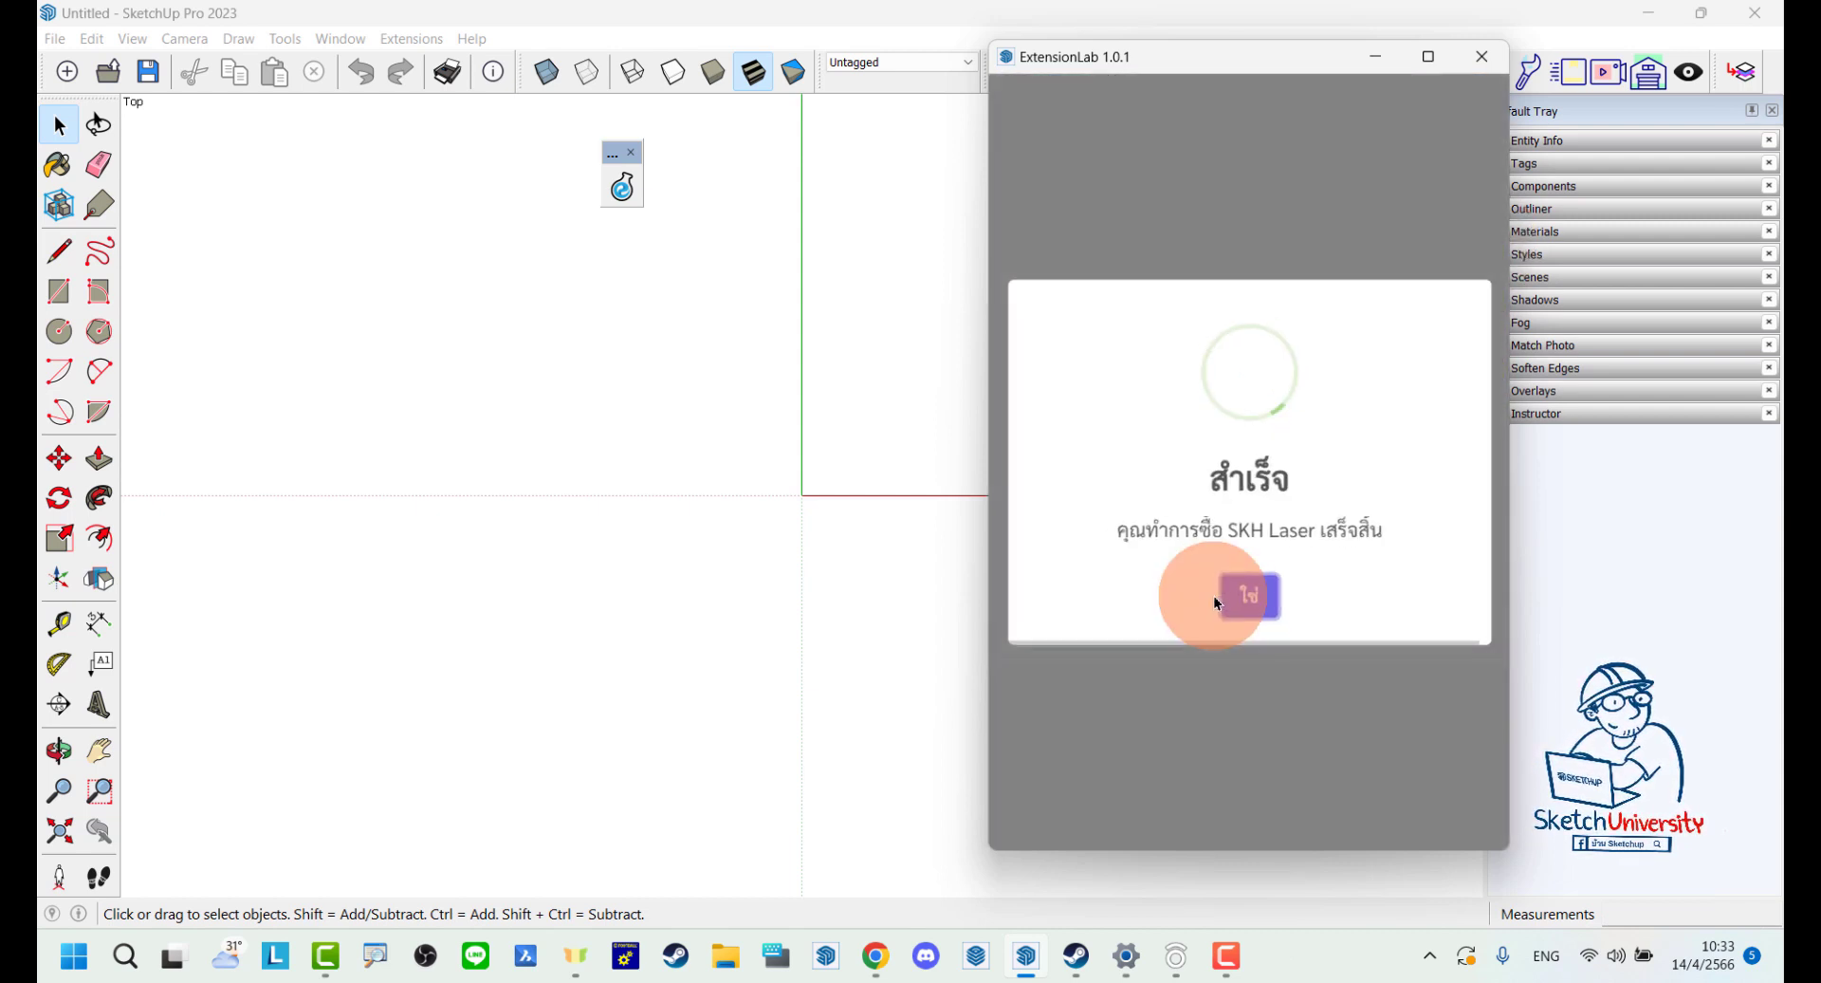
left_click(1249, 600)
left_click(1488, 300)
left_click(1208, 563)
left_click(1214, 597)
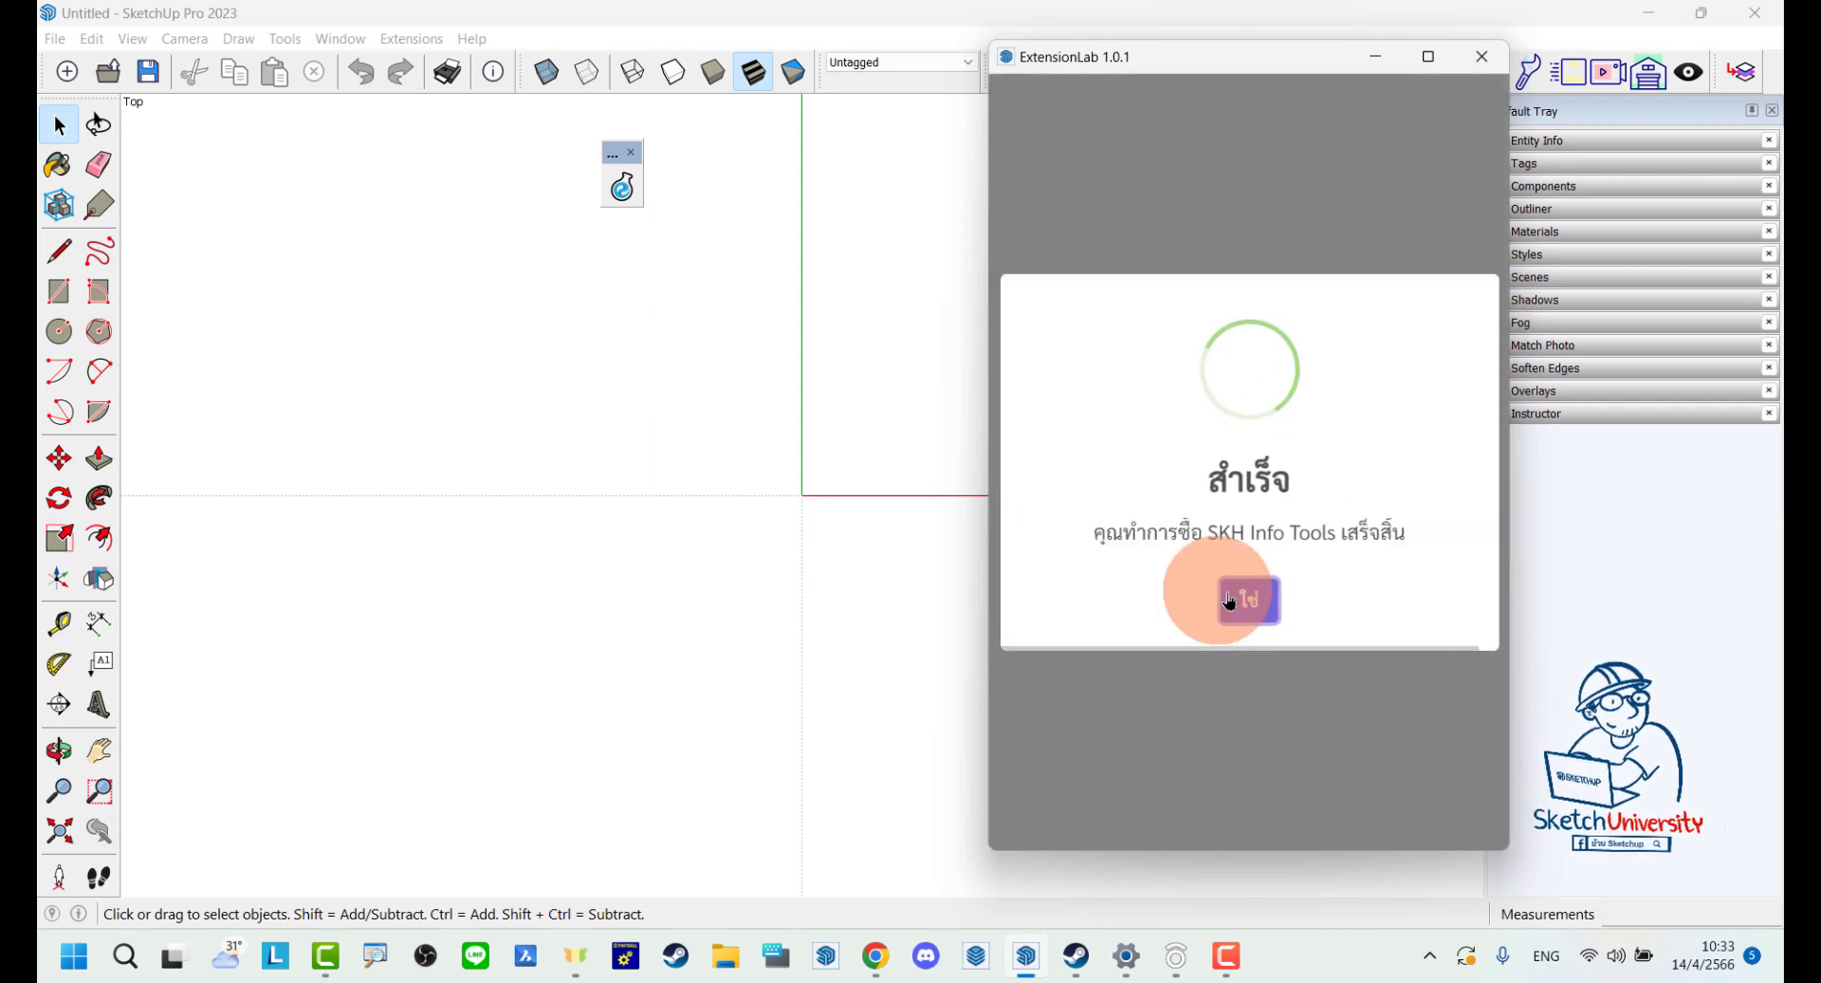
left_click(1225, 599)
left_click(1486, 375)
left_click(1259, 566)
left_click(1214, 598)
left_click(1244, 598)
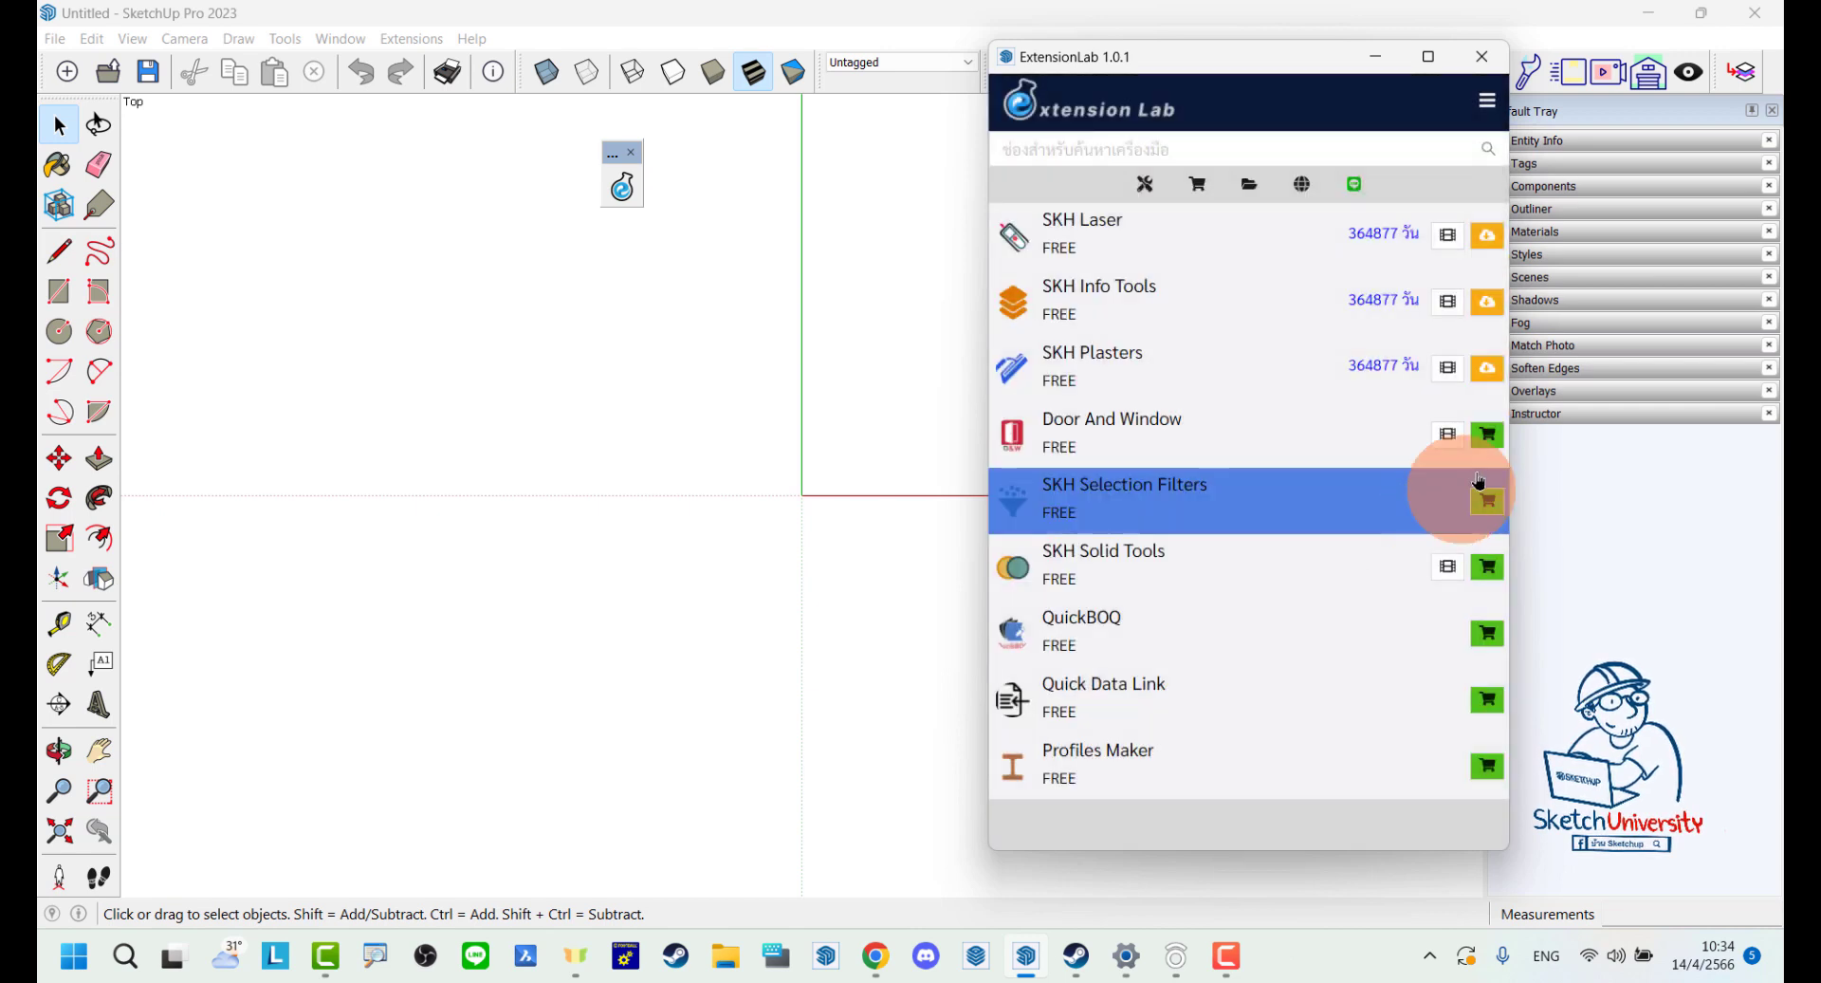
Retry ordering SKH Selection Filters after repeated token-expired errors.
left_click(1486, 435)
left_click(1269, 548)
left_click(1218, 608)
left_click(1248, 605)
left_click(1485, 432)
left_click(1181, 560)
left_click(1207, 600)
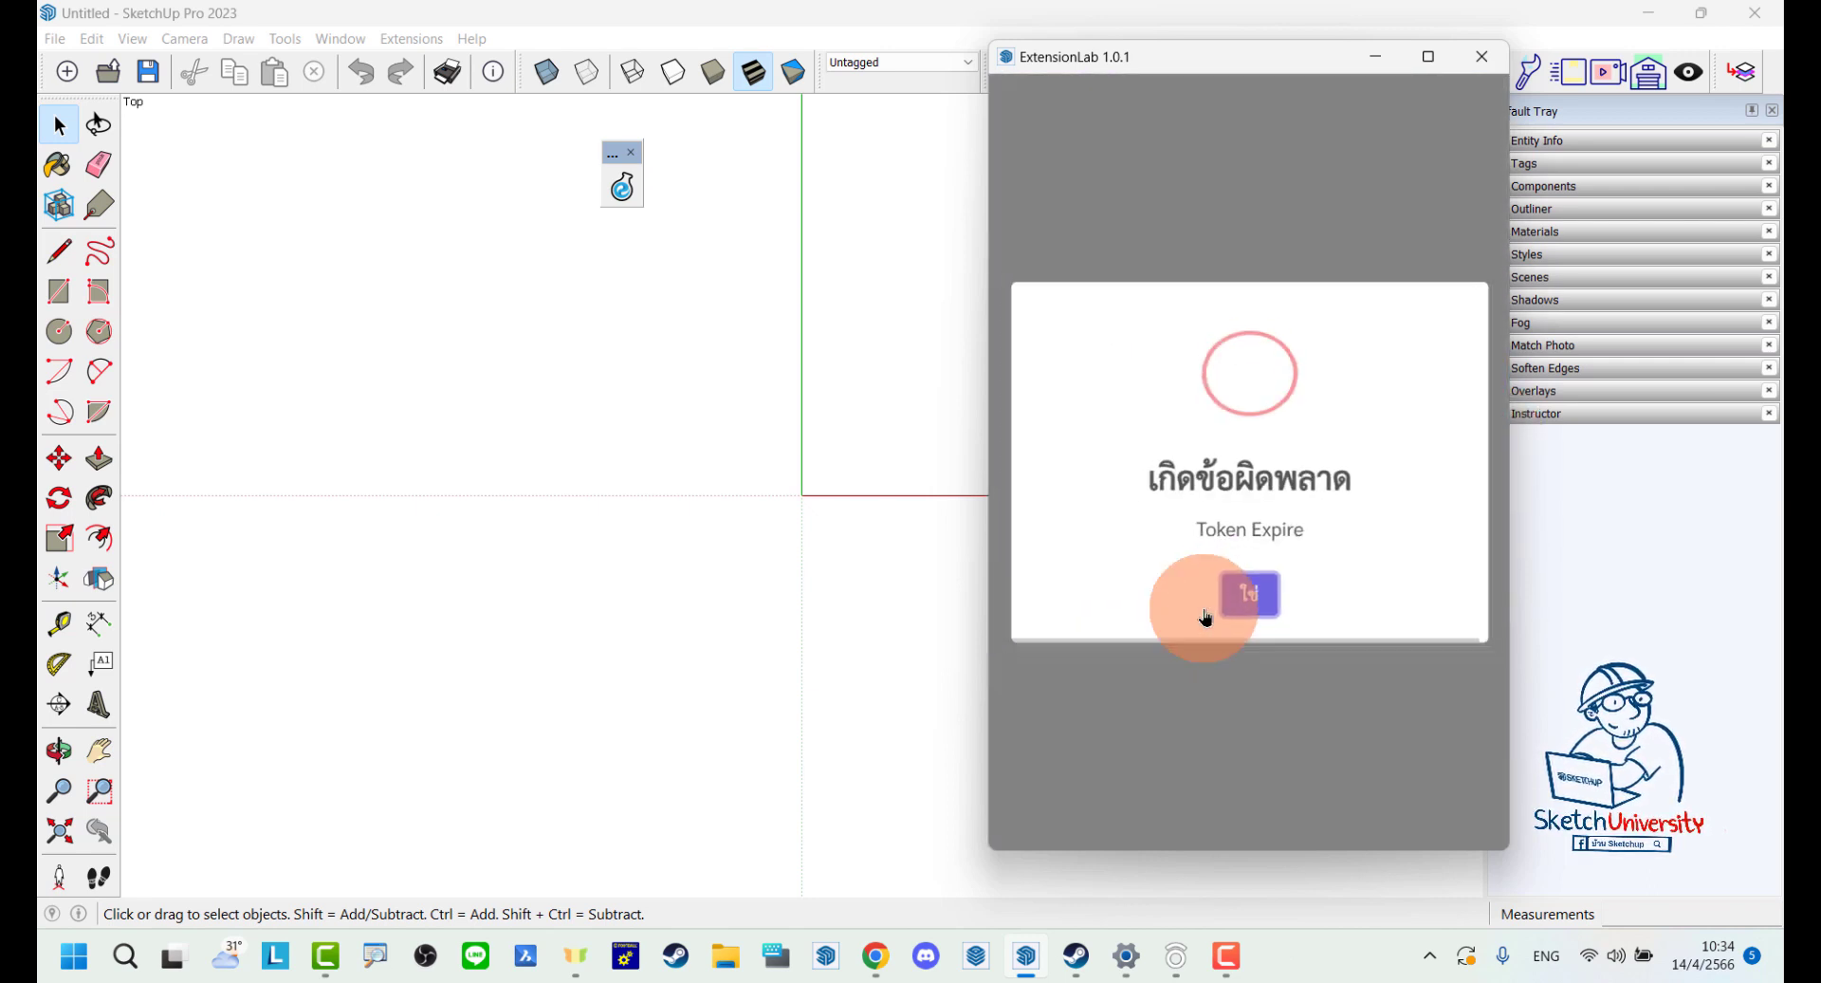
left_click(1250, 605)
left_click(1487, 495)
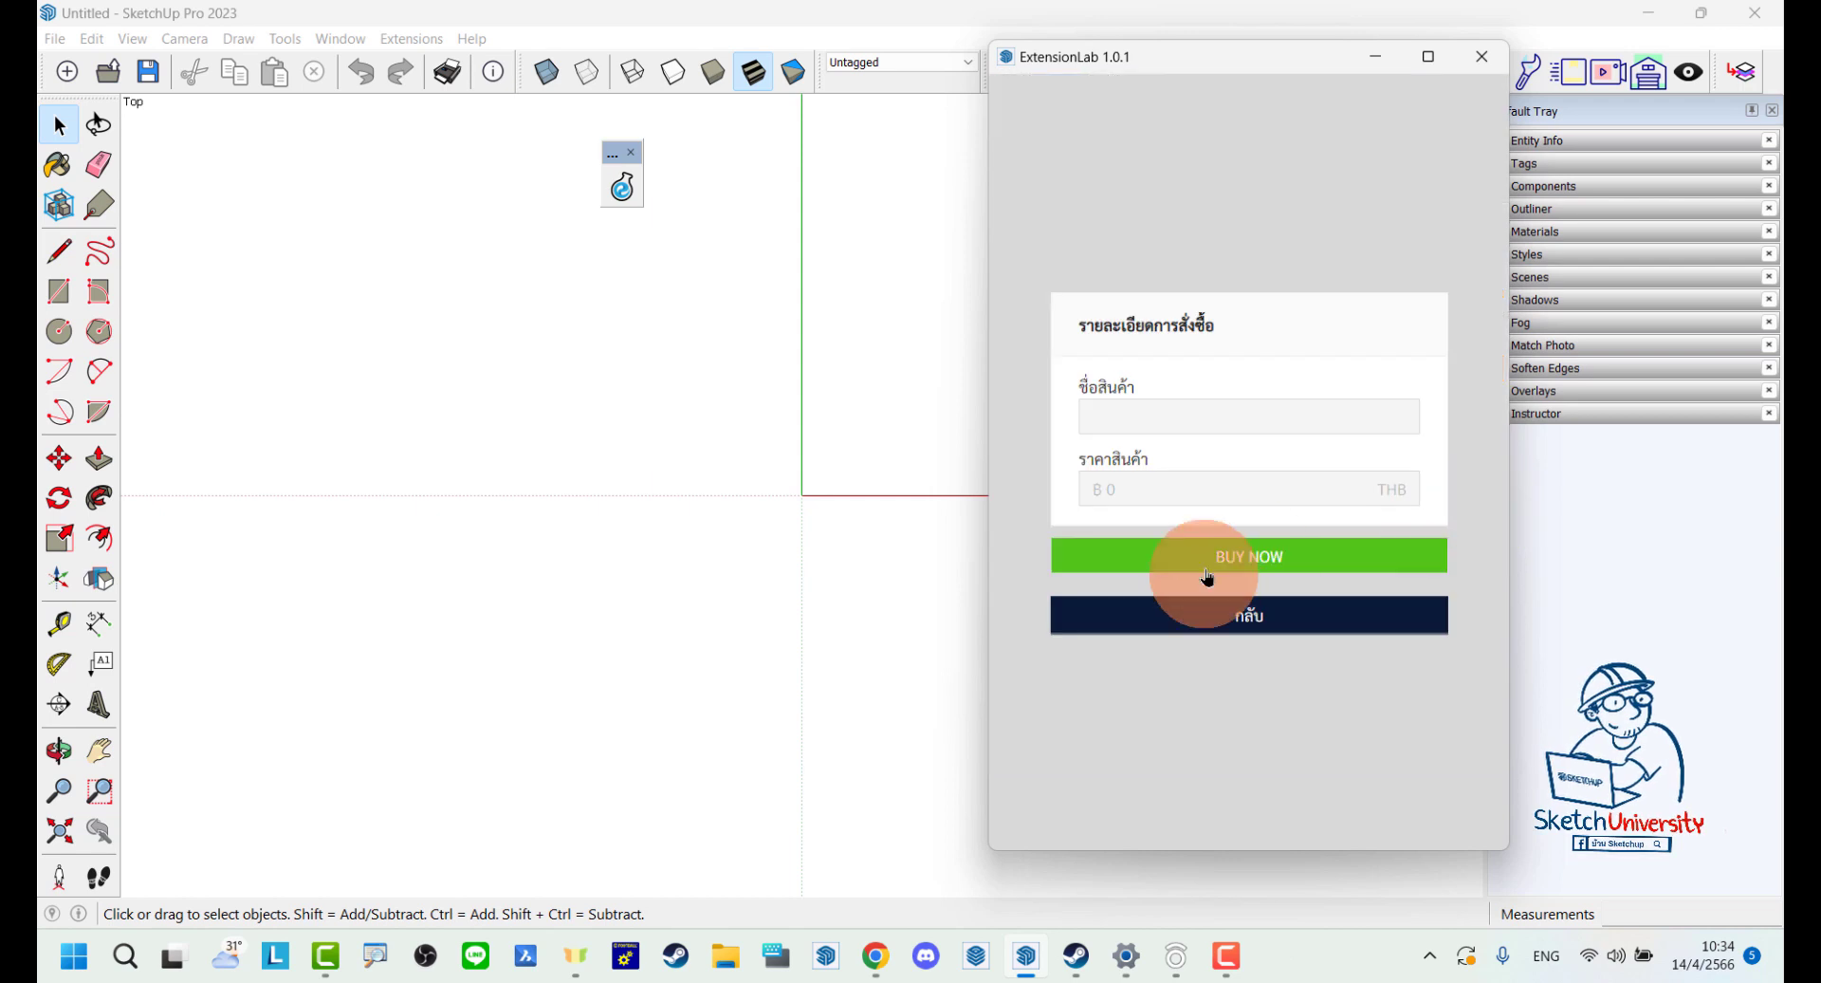
left_click(1206, 569)
left_click(1210, 603)
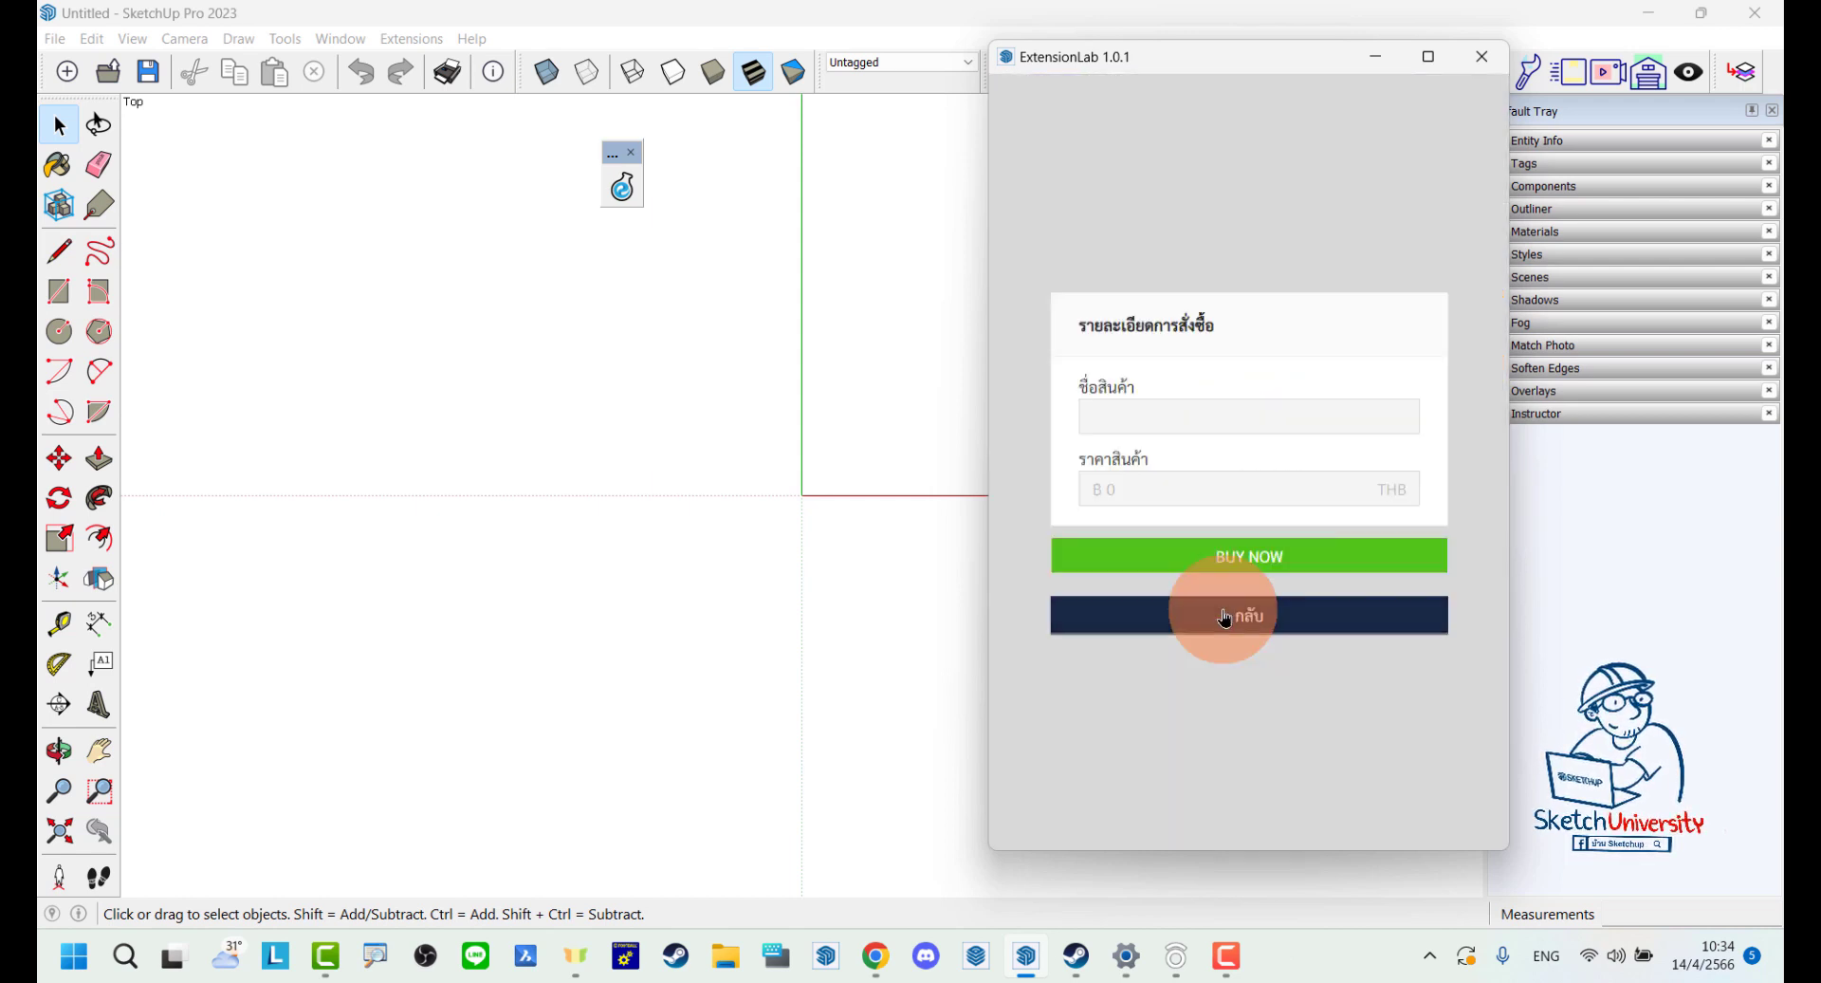
left_click(1242, 599)
Claim the free SKH Solid Tools, QuickBOQ and Quick Data Link tools.
left_click(1487, 574)
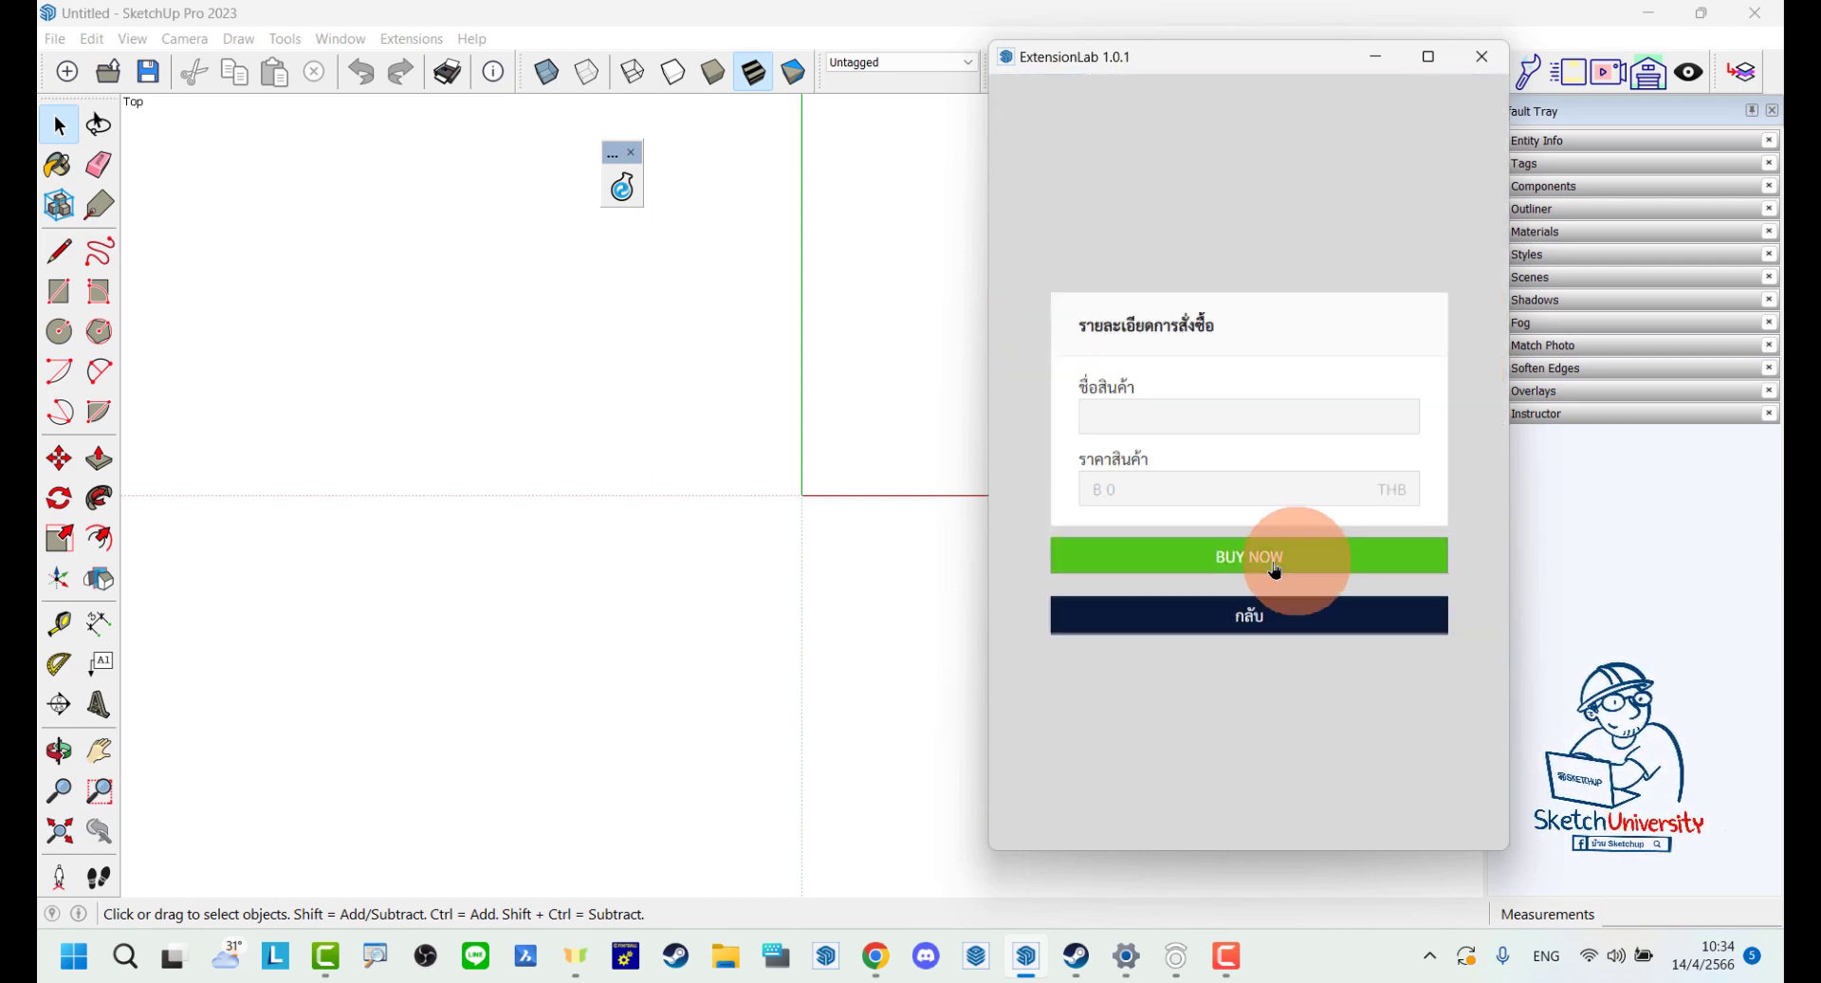
left_click(1305, 571)
left_click(1211, 599)
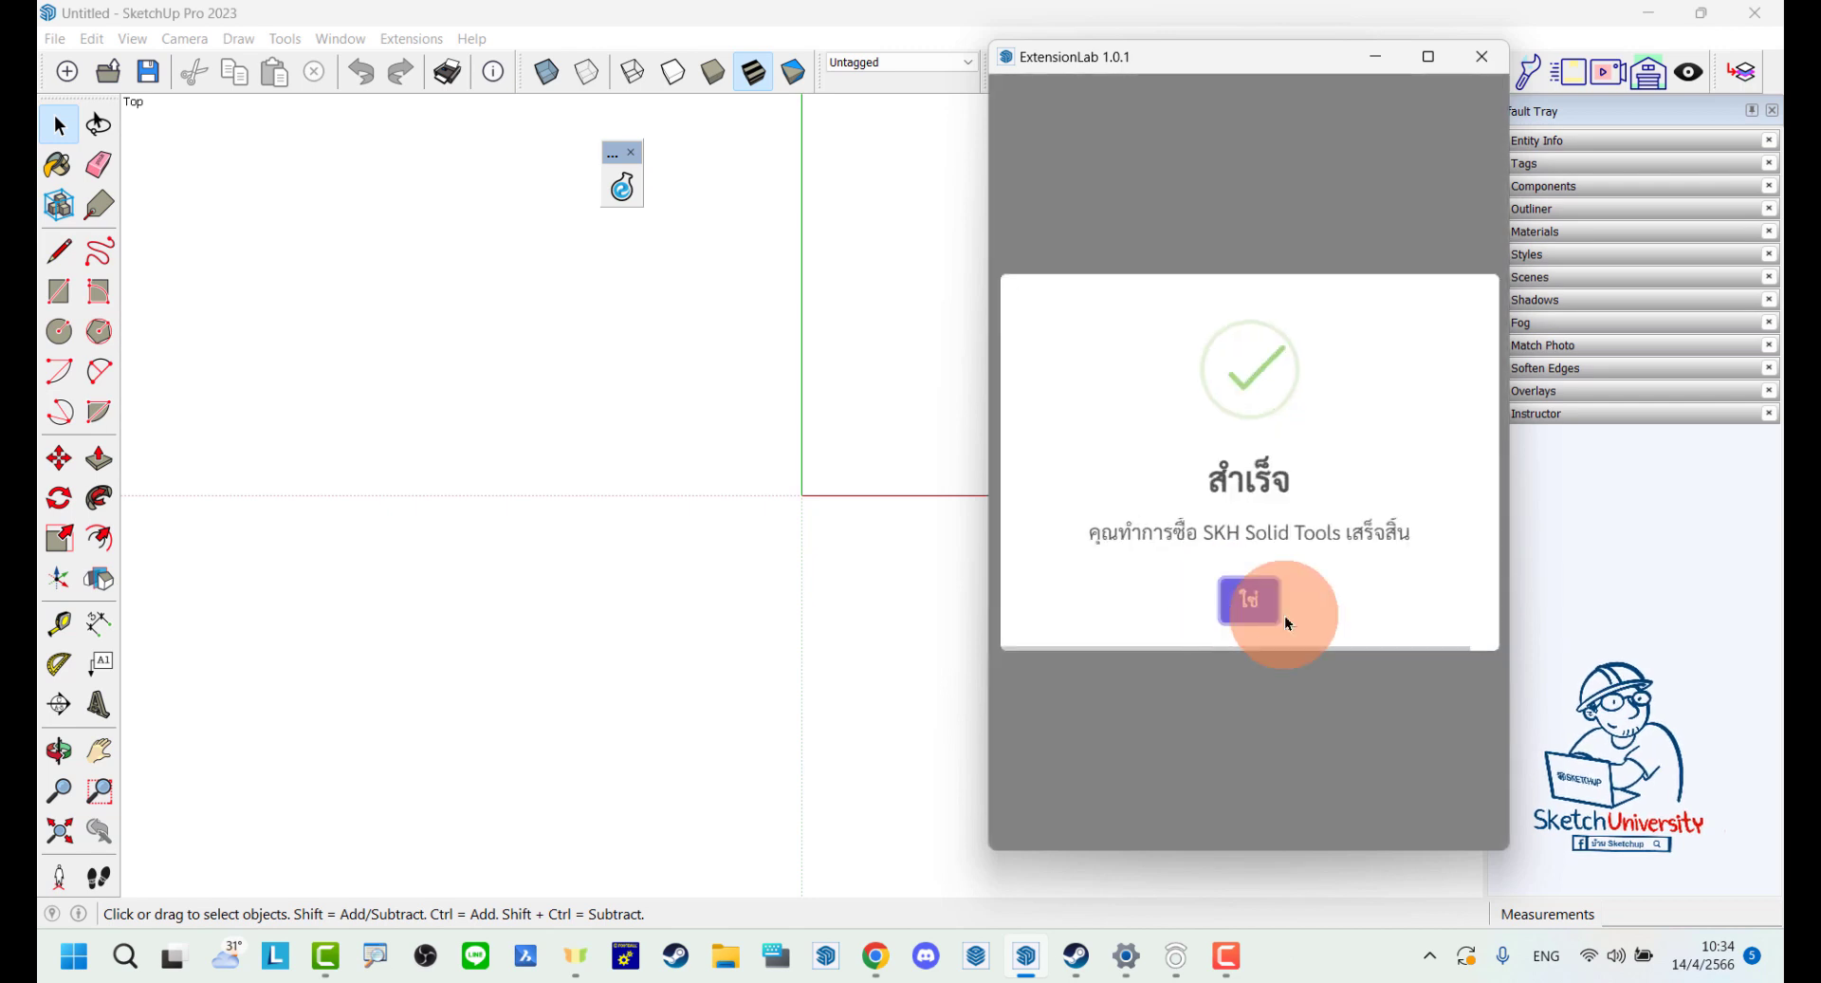
left_click(1284, 615)
left_click(1486, 634)
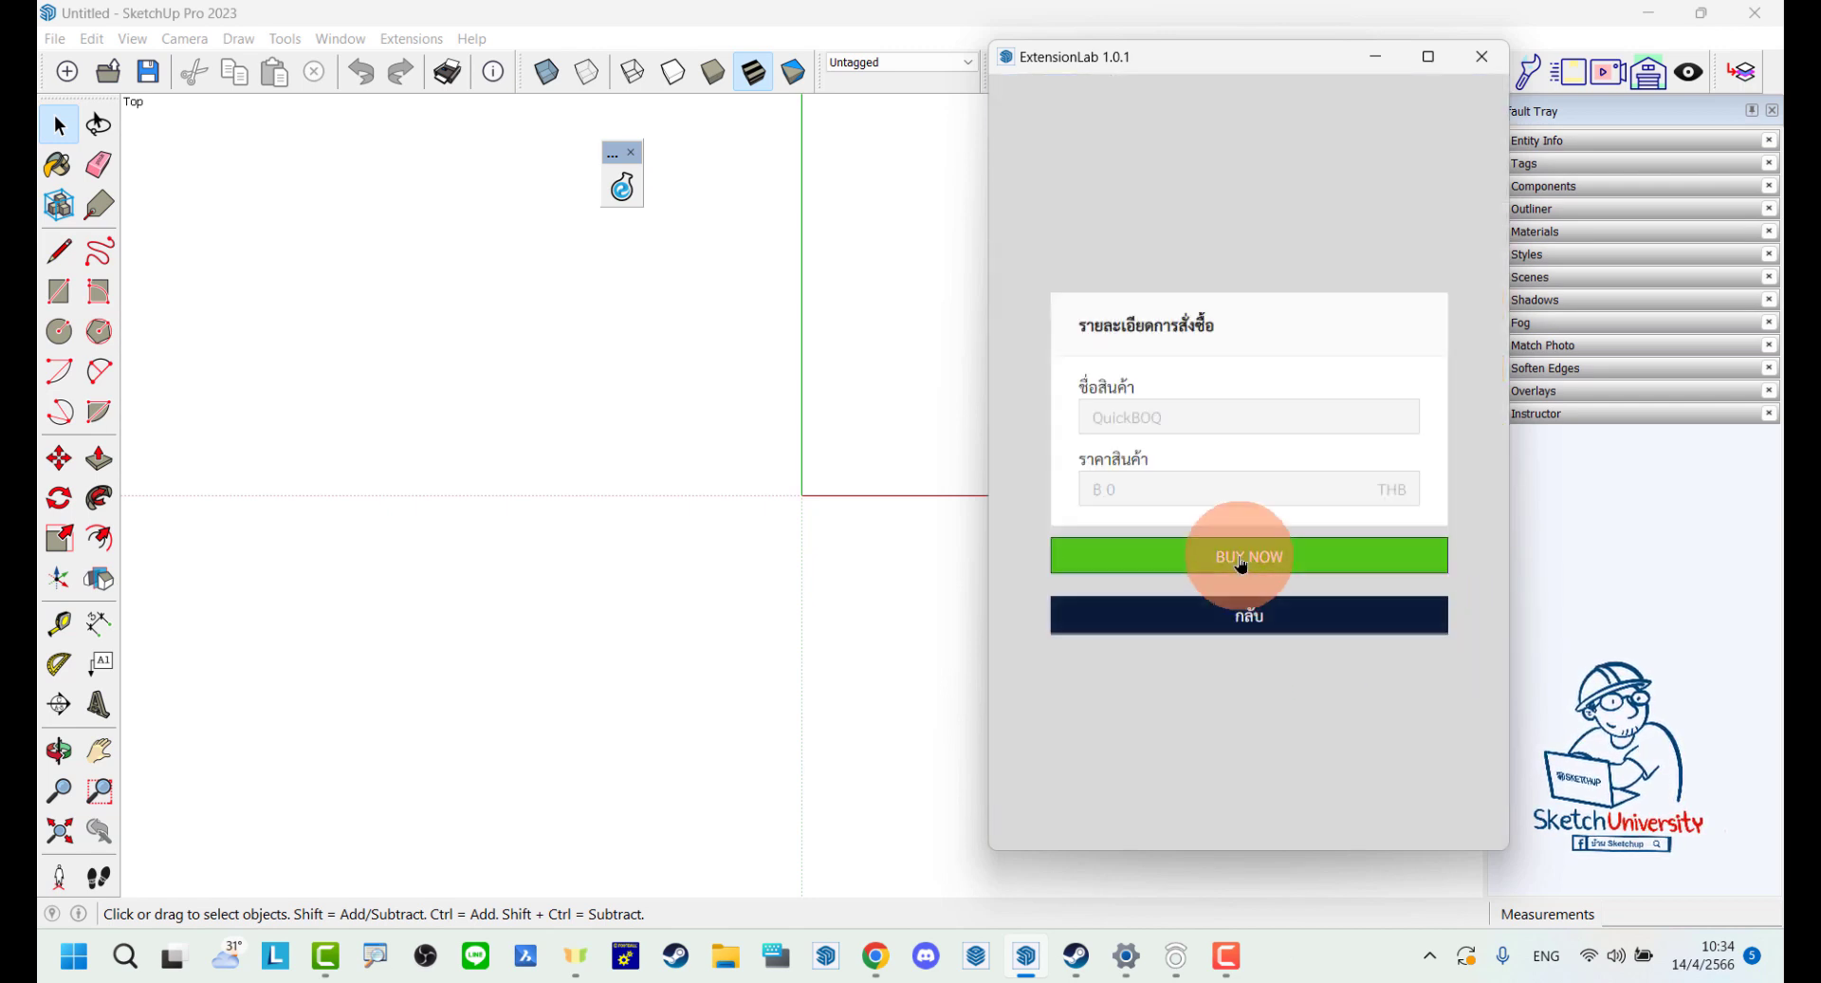
left_click(1243, 566)
left_click(1211, 598)
left_click(1246, 600)
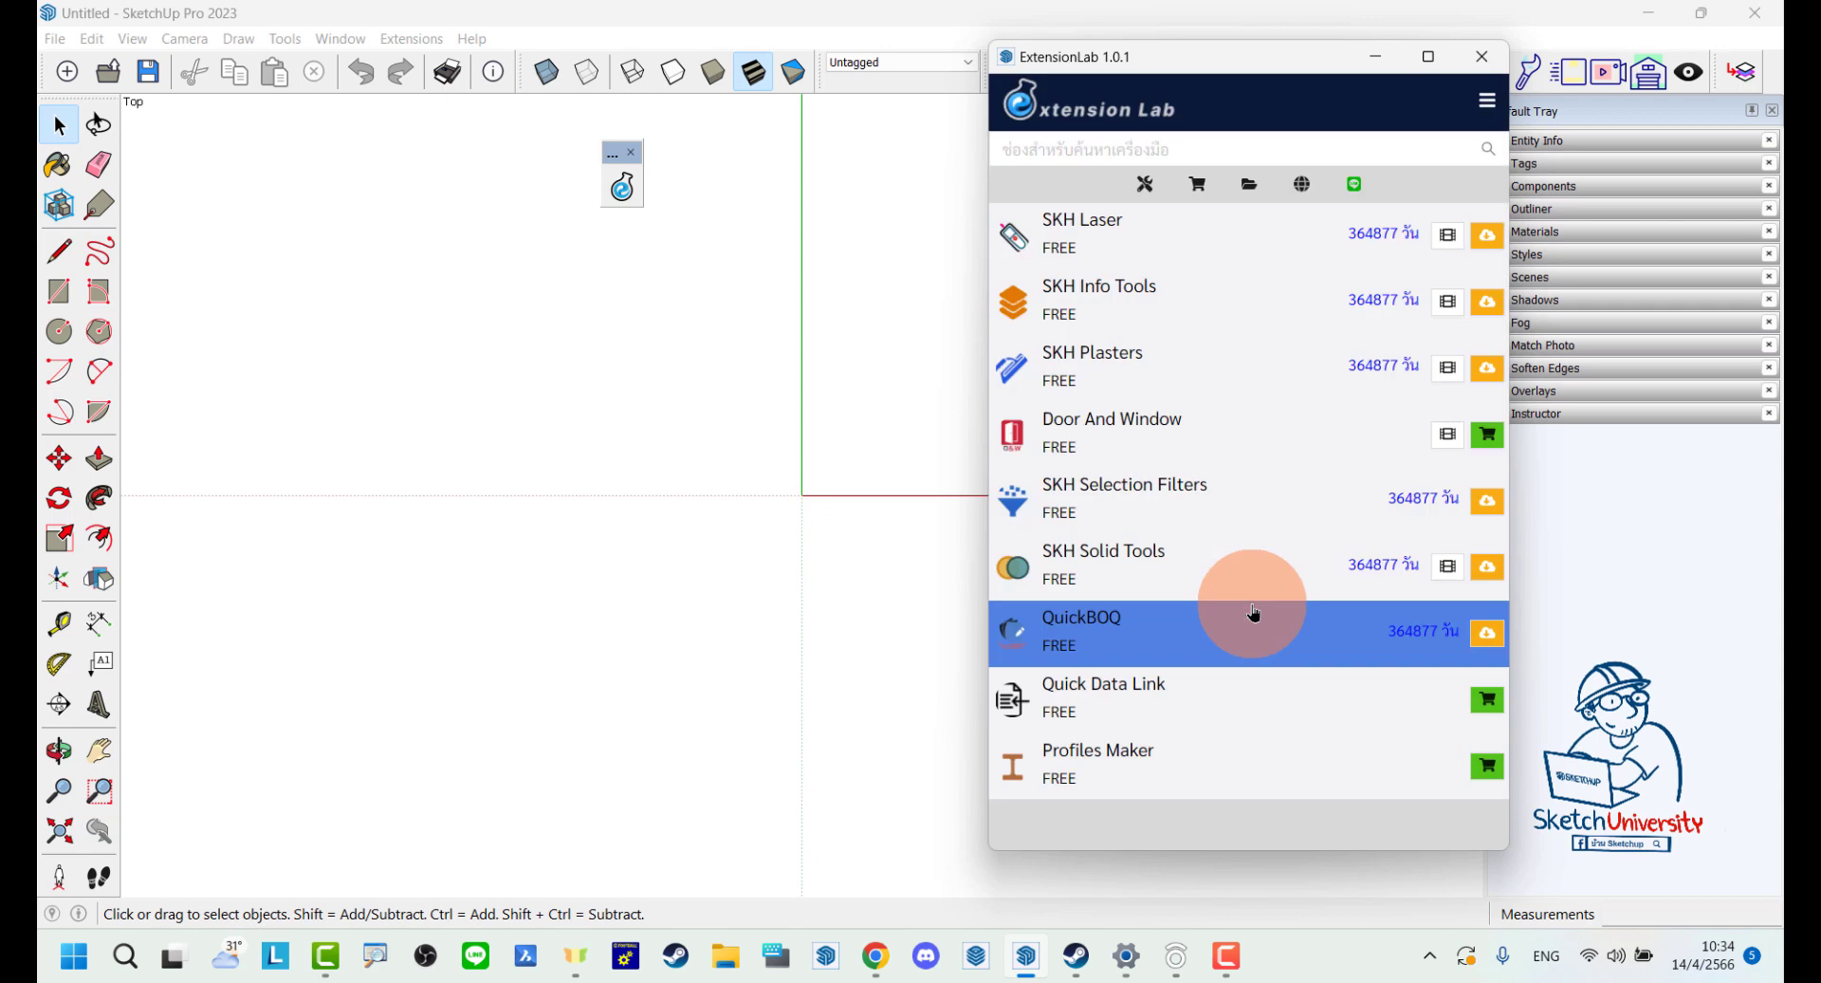
left_click(1488, 702)
left_click(1237, 565)
left_click(1205, 602)
left_click(1249, 598)
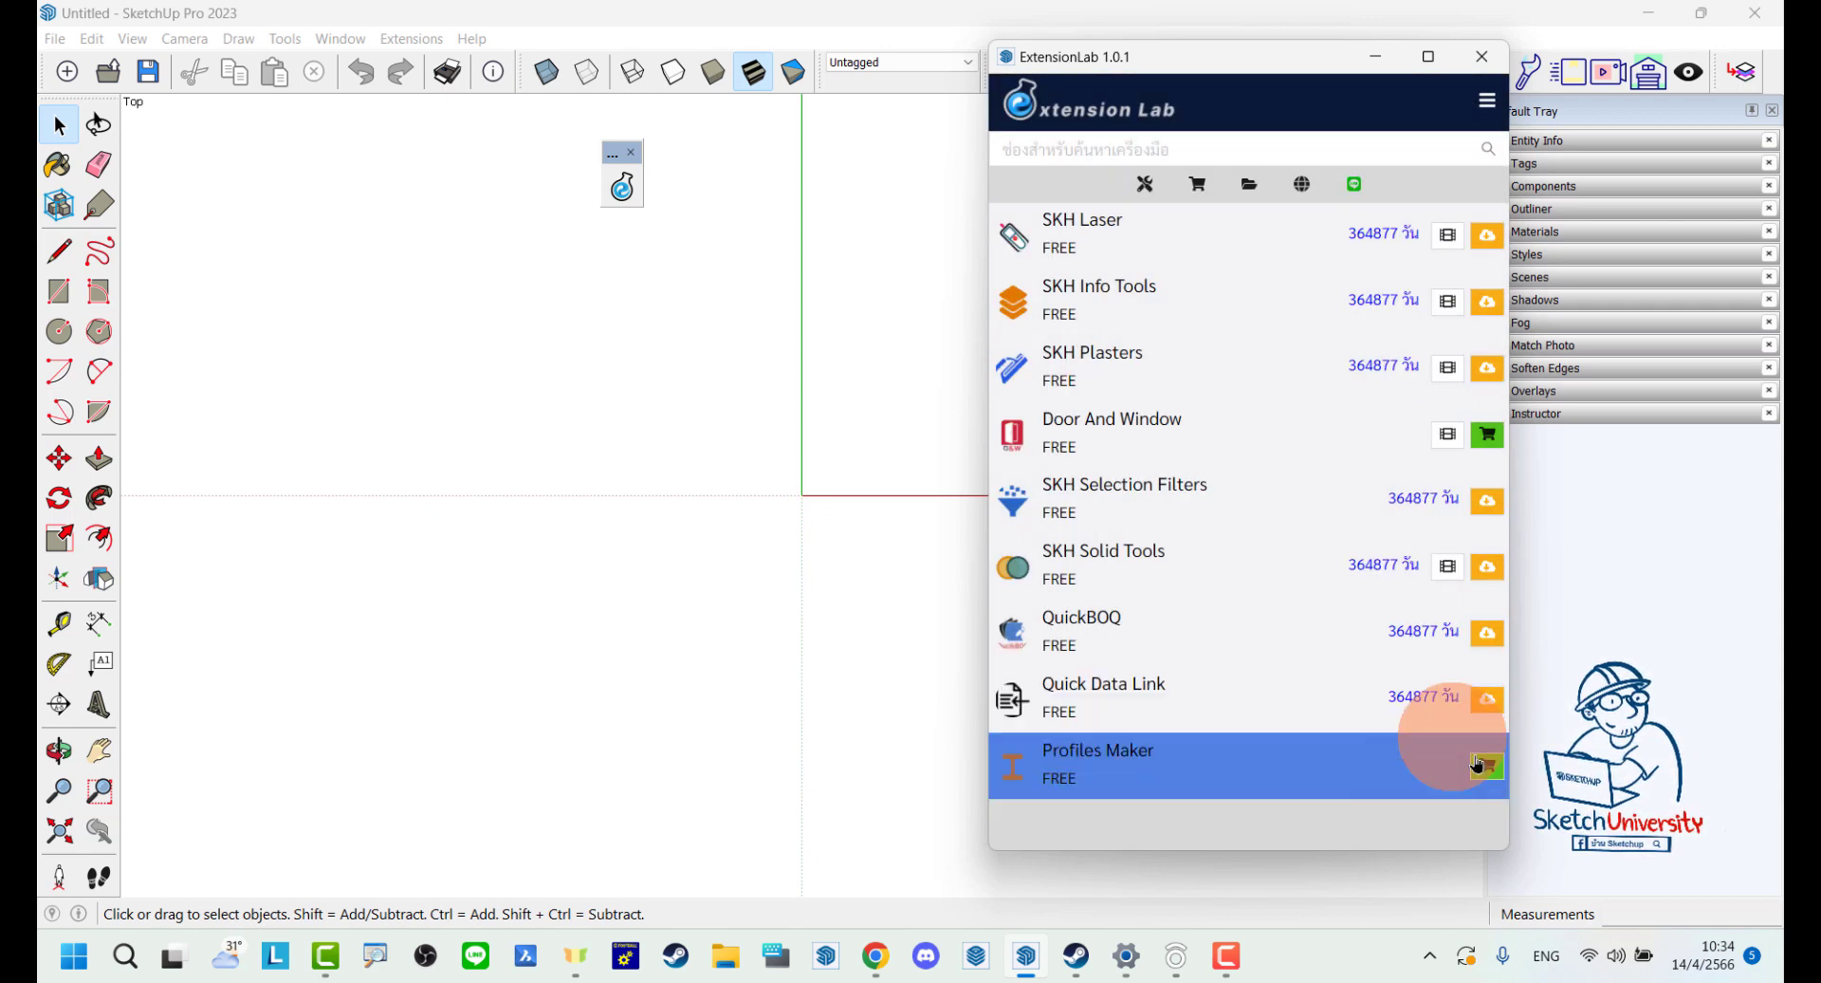
Claim the free Profiles Maker and Door And Window tools.
left_click(1486, 761)
left_click(1257, 560)
left_click(1211, 598)
left_click(1241, 607)
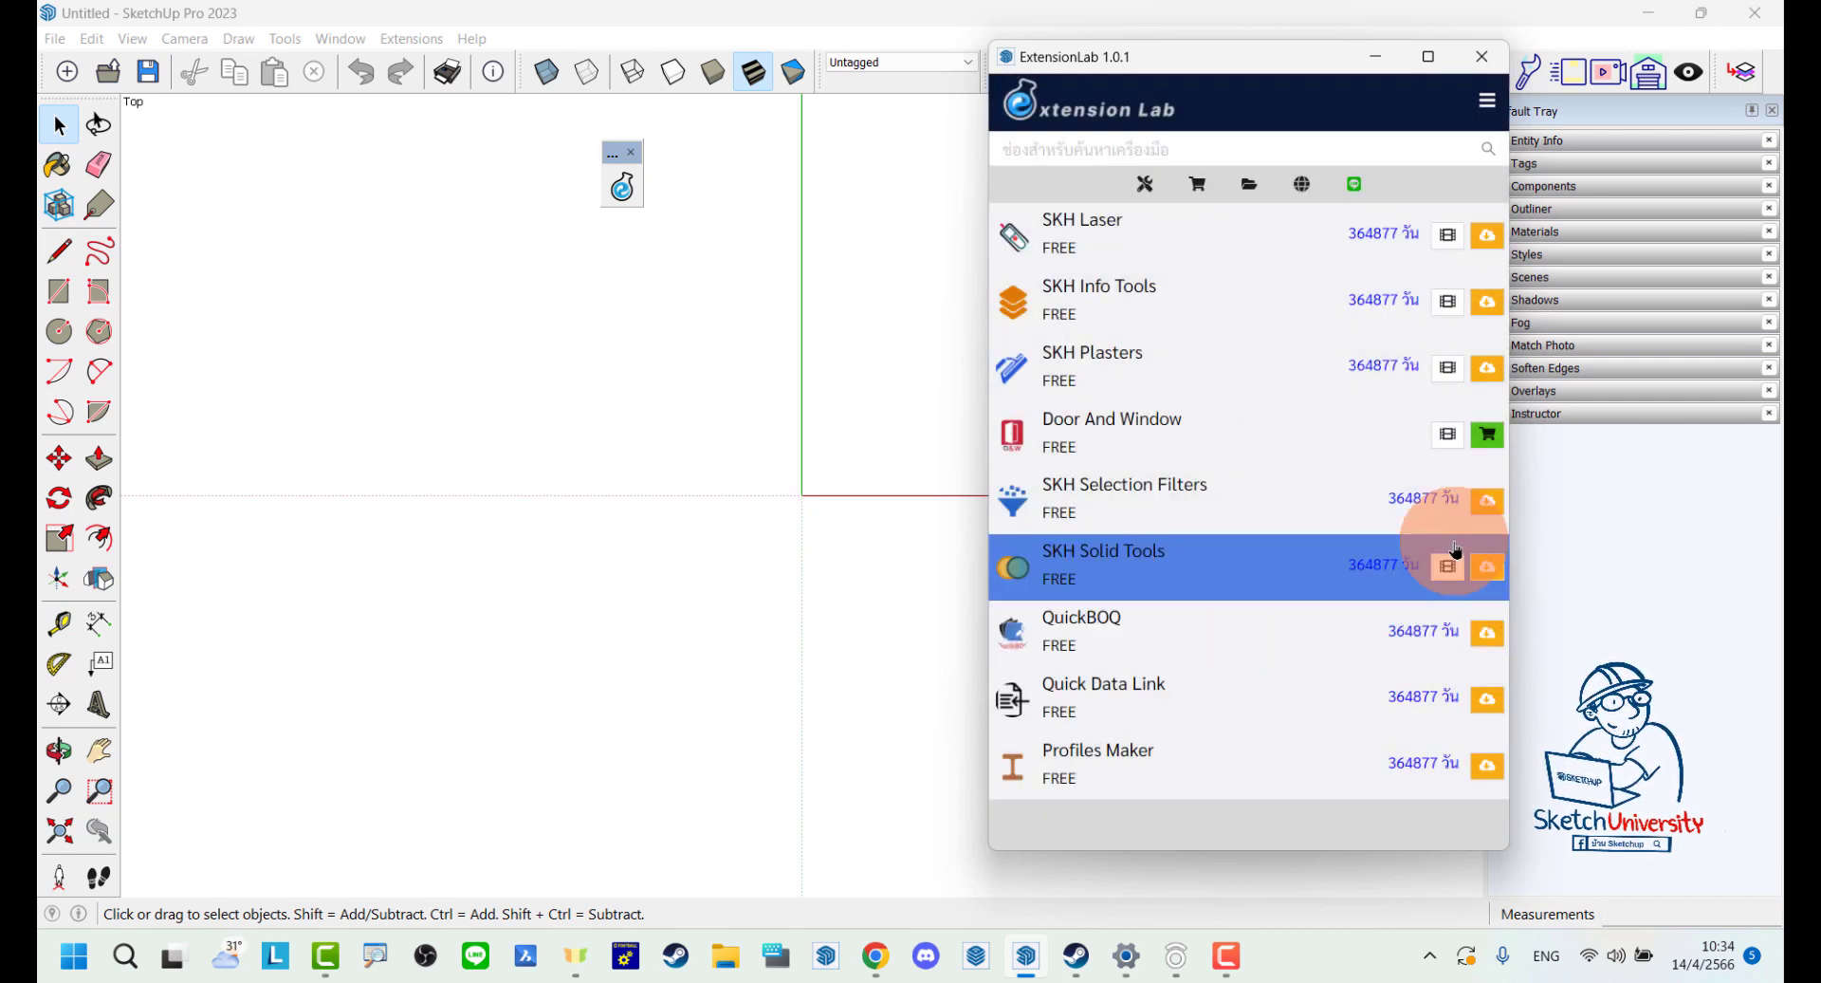
left_click(1486, 438)
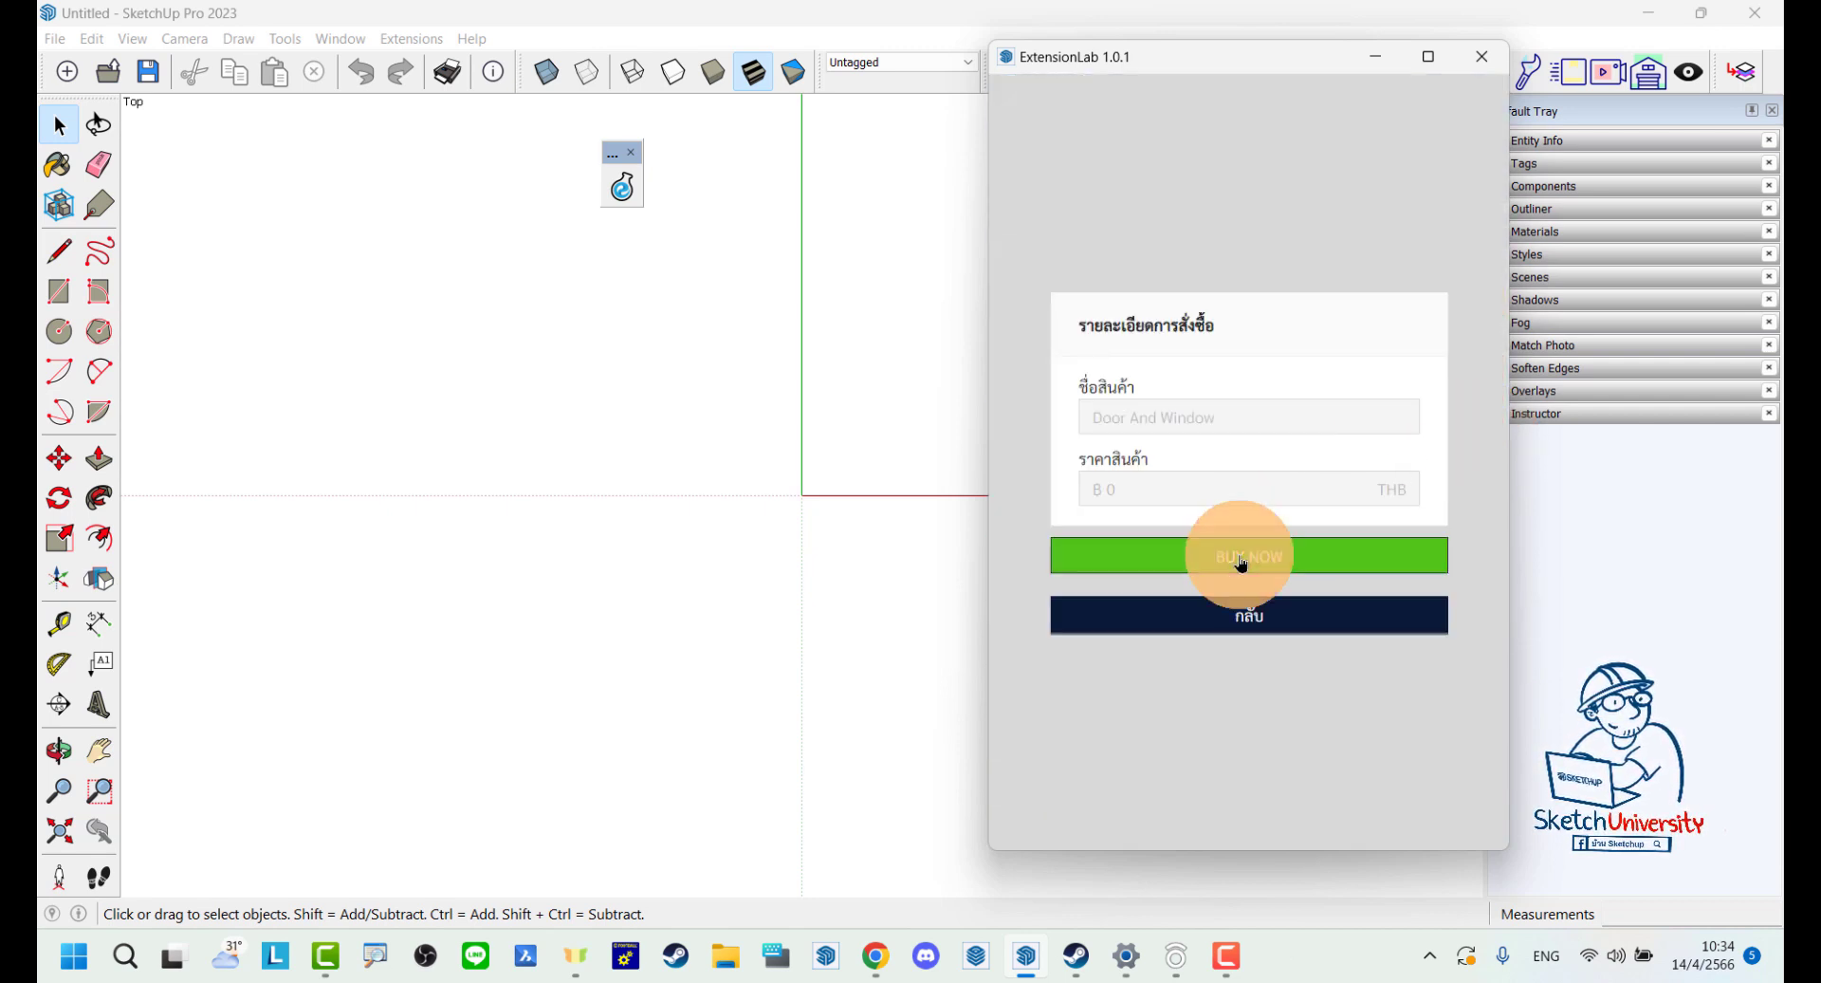
left_click(1235, 558)
left_click(1216, 605)
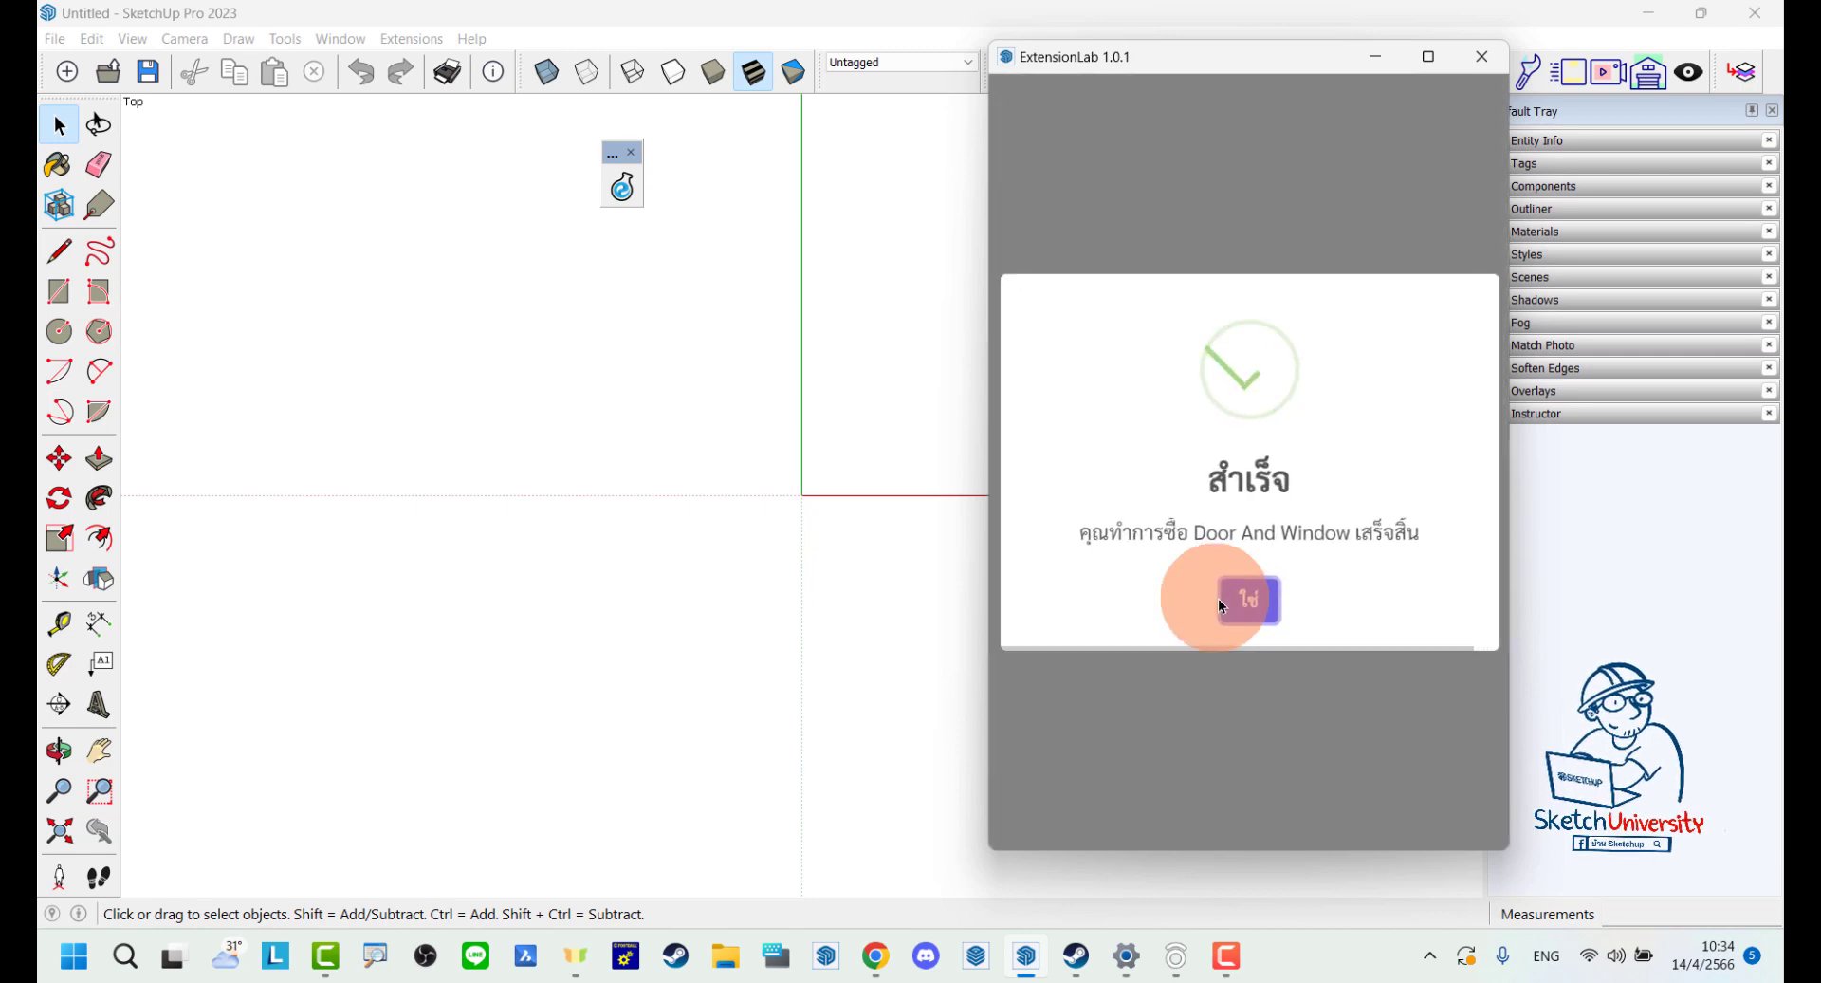
left_click(1275, 605)
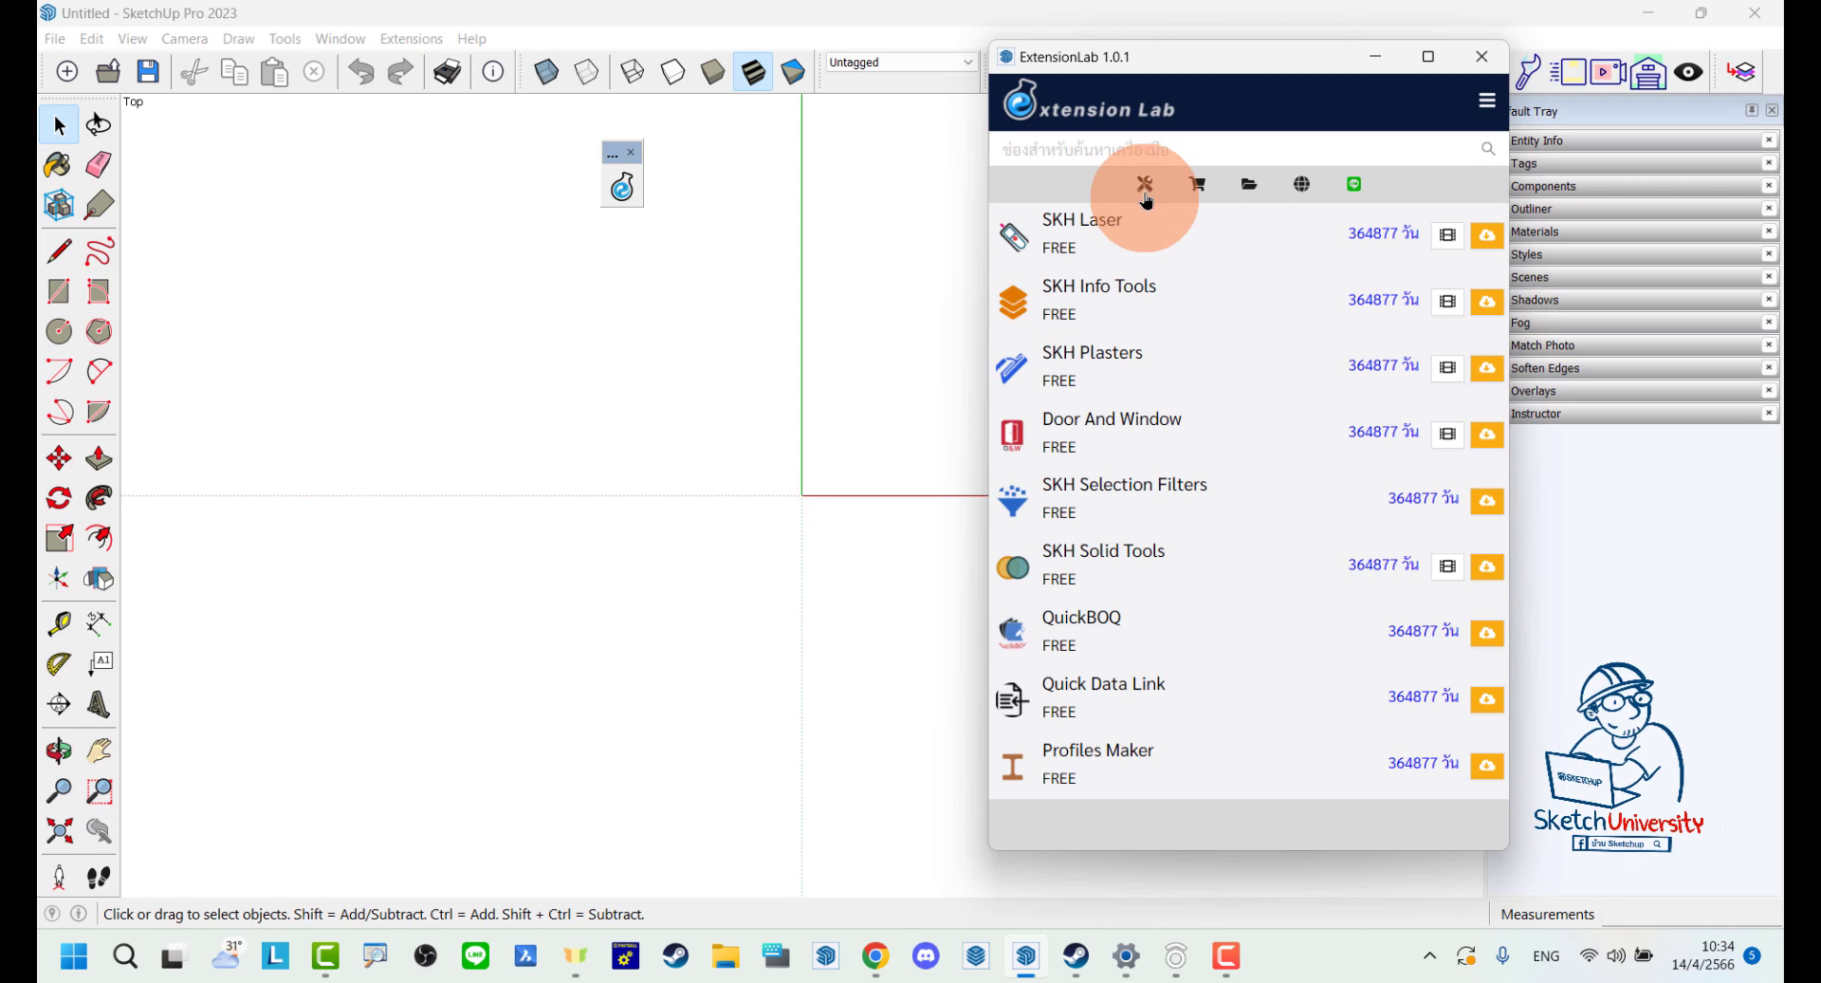
Refresh the owned-tools list, then download and confirm SKH Laser and SKH Info Tools.
left_click(1146, 185)
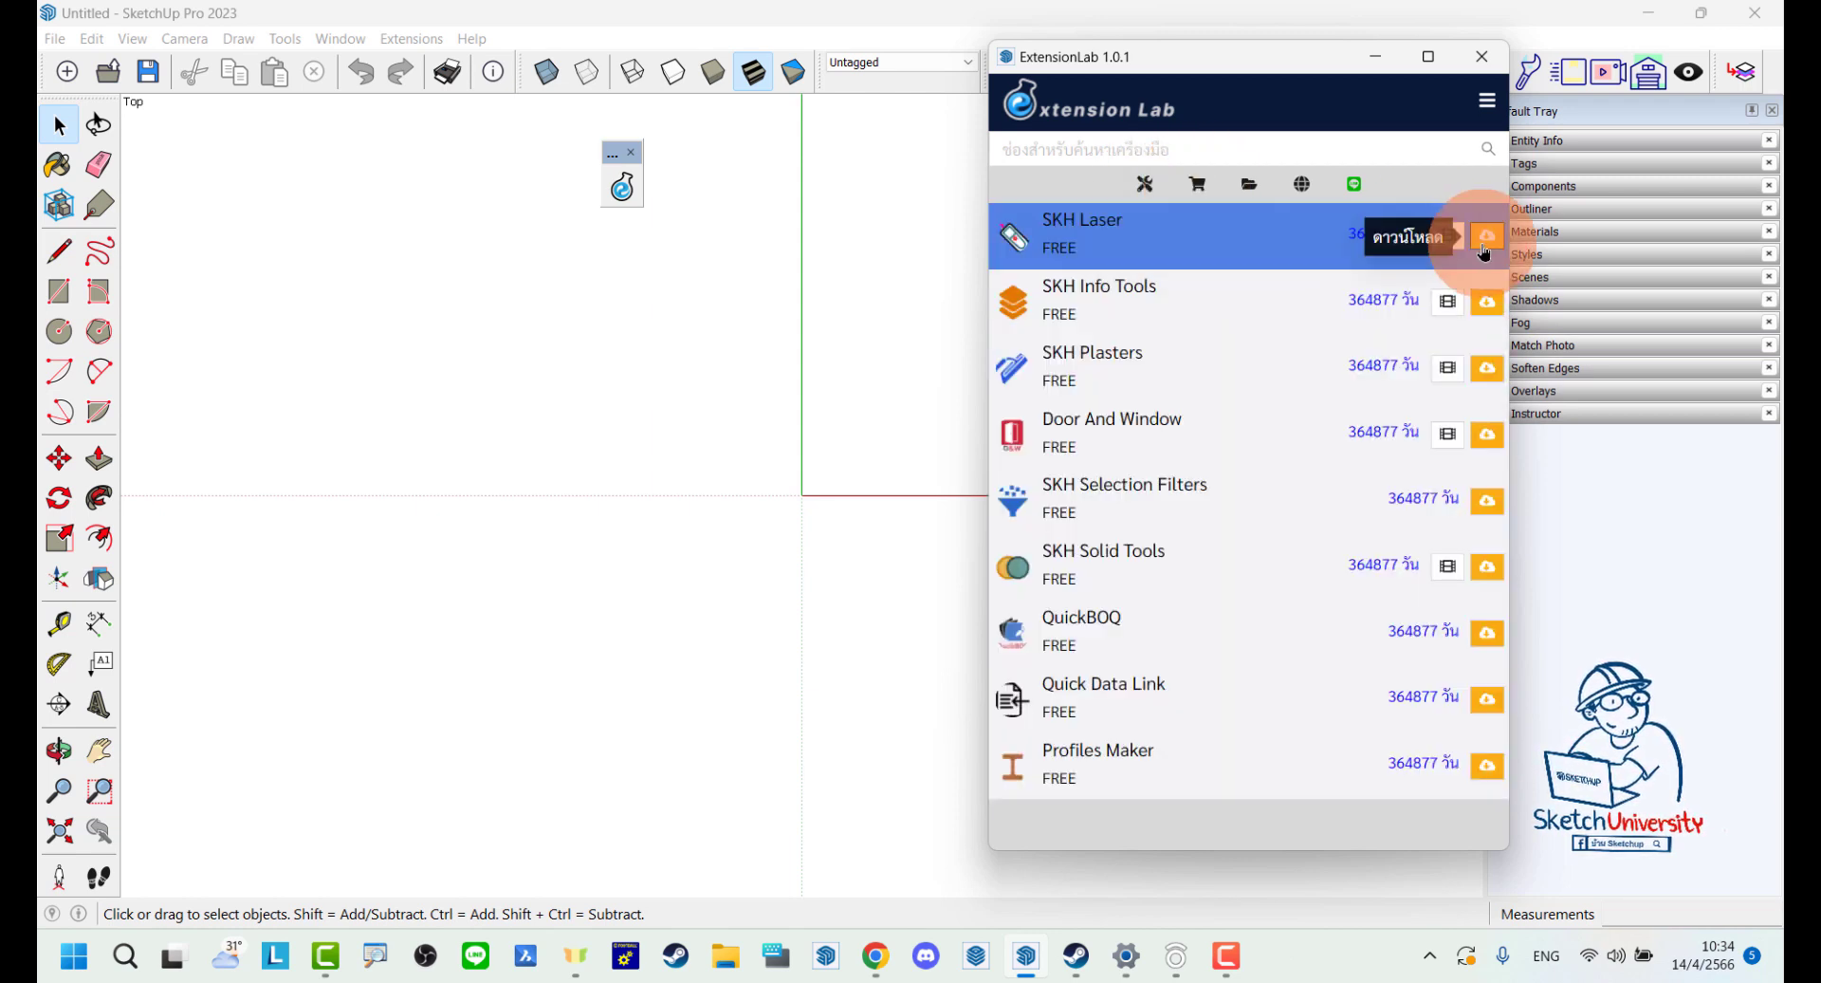
left_click(1487, 237)
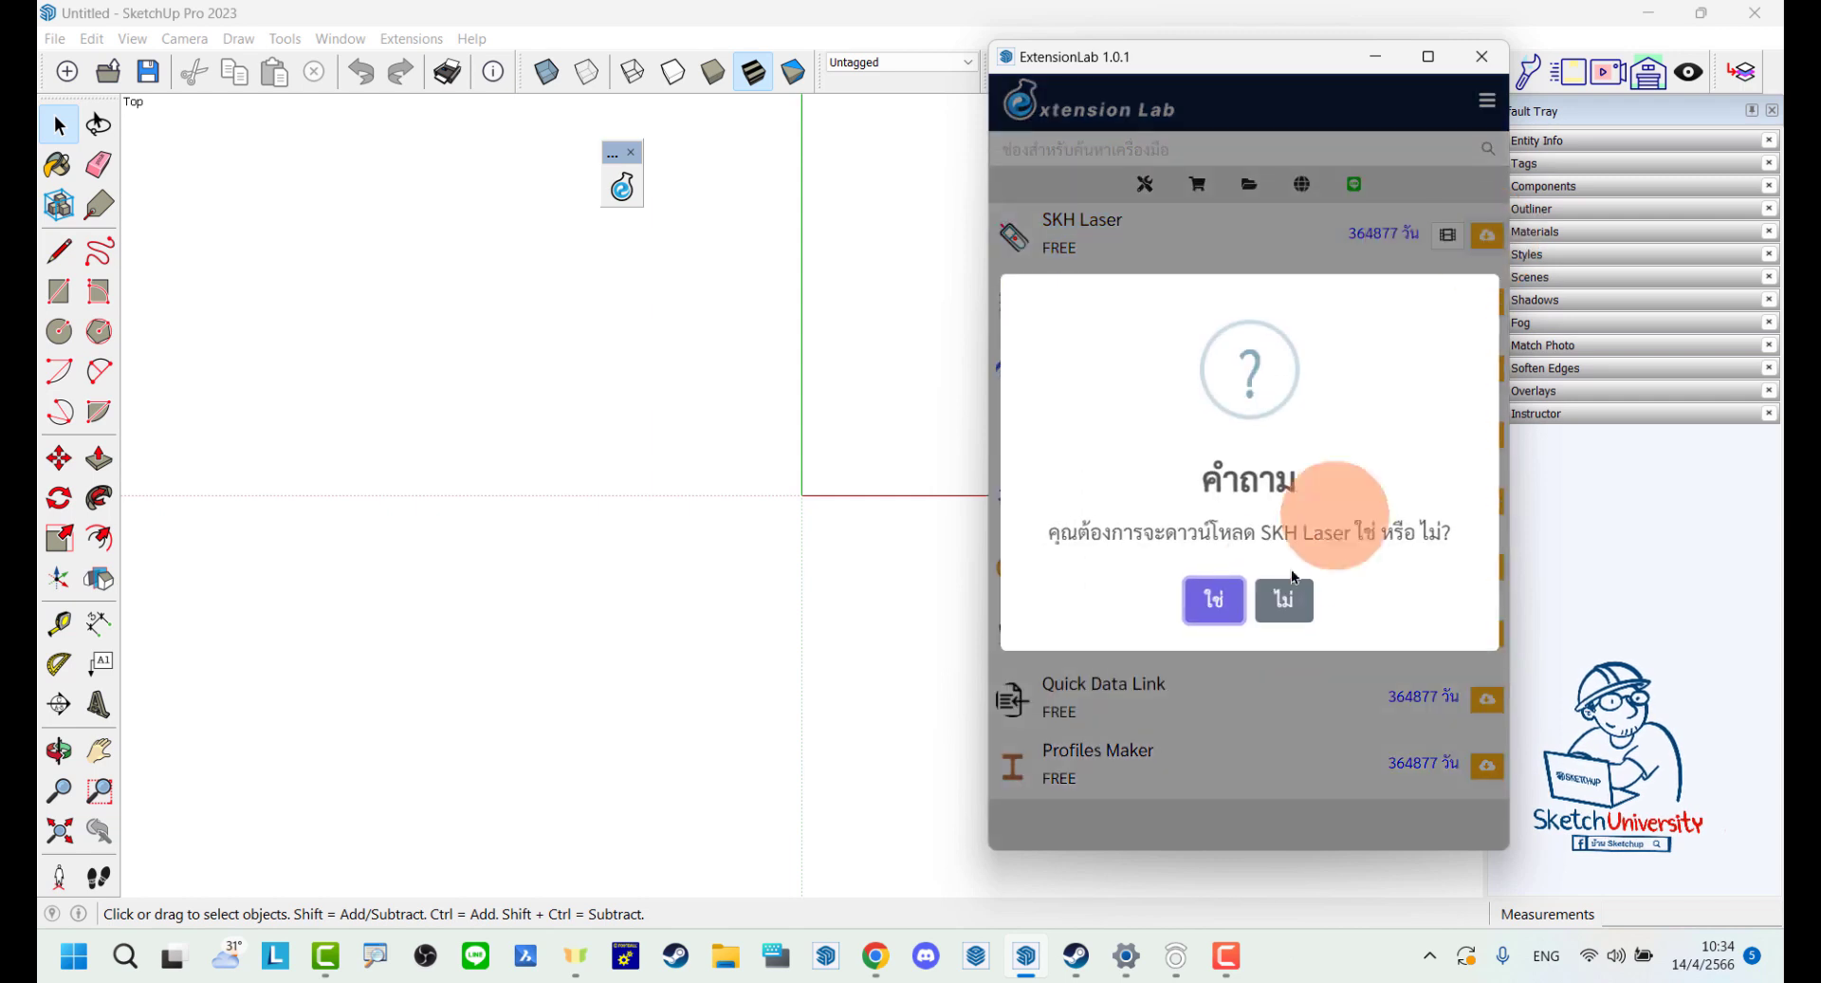
left_click(1211, 600)
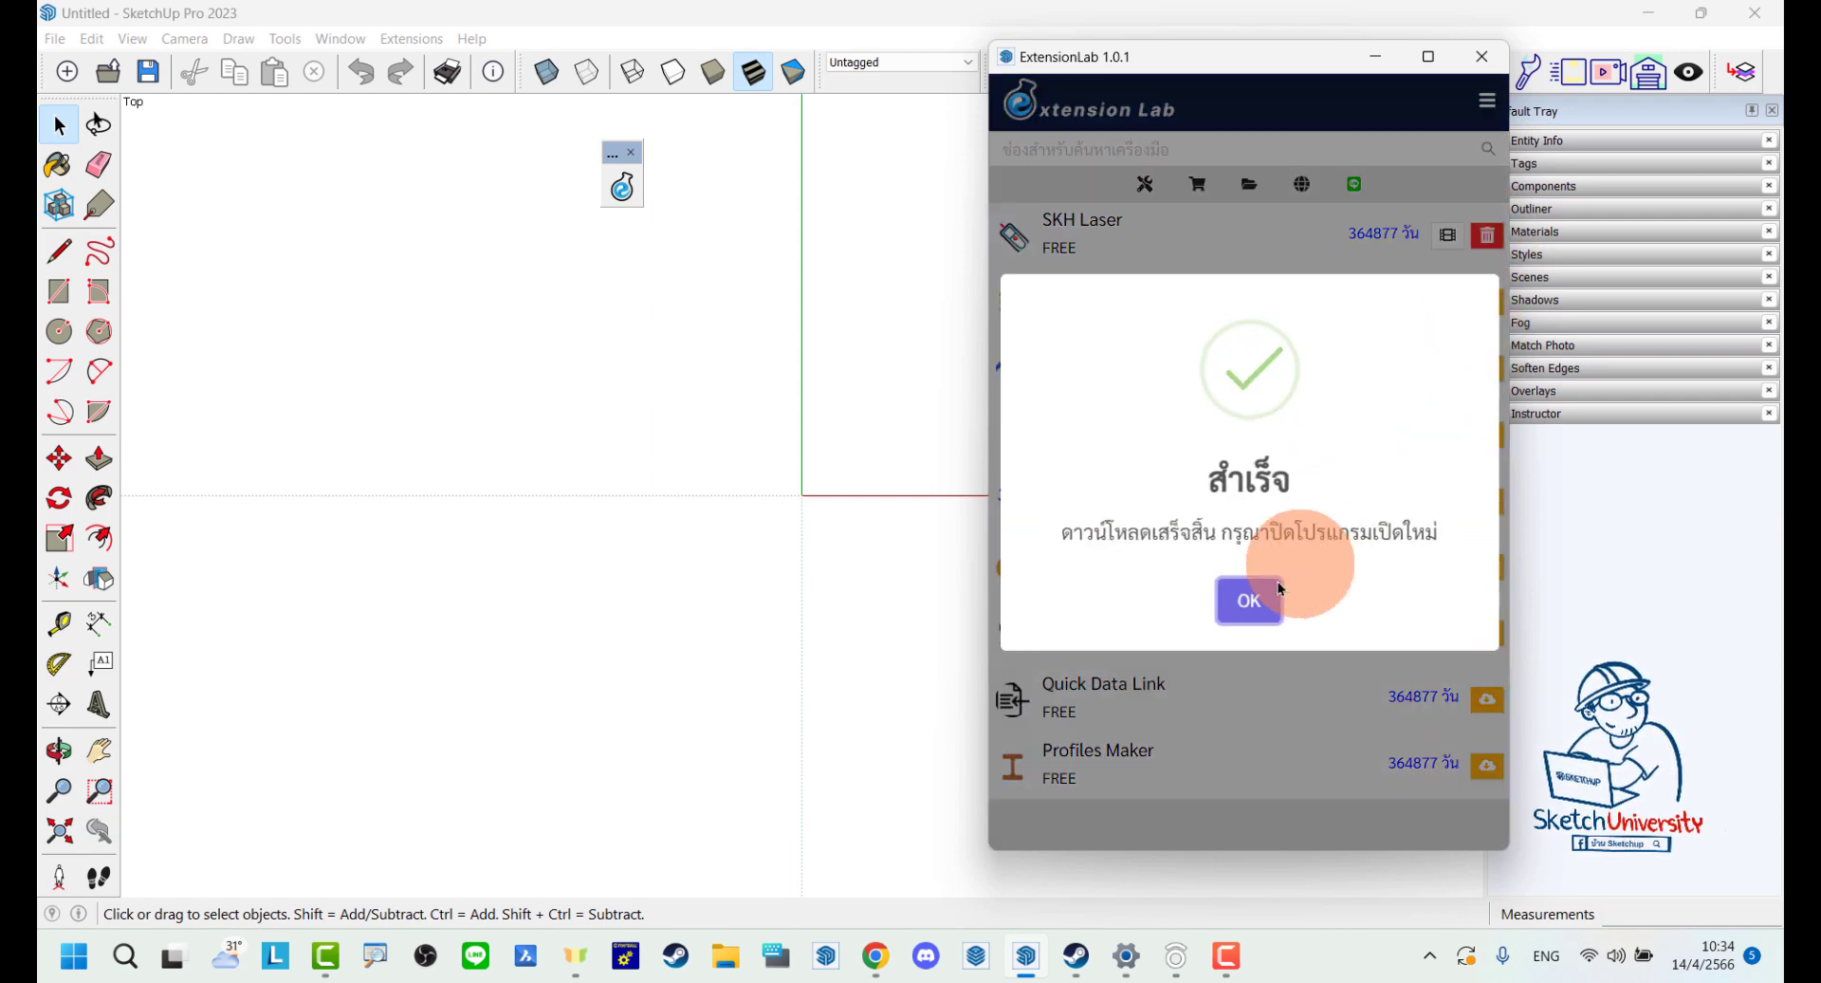
left_click(1248, 605)
left_click(1495, 313)
left_click(1210, 607)
left_click(1251, 561)
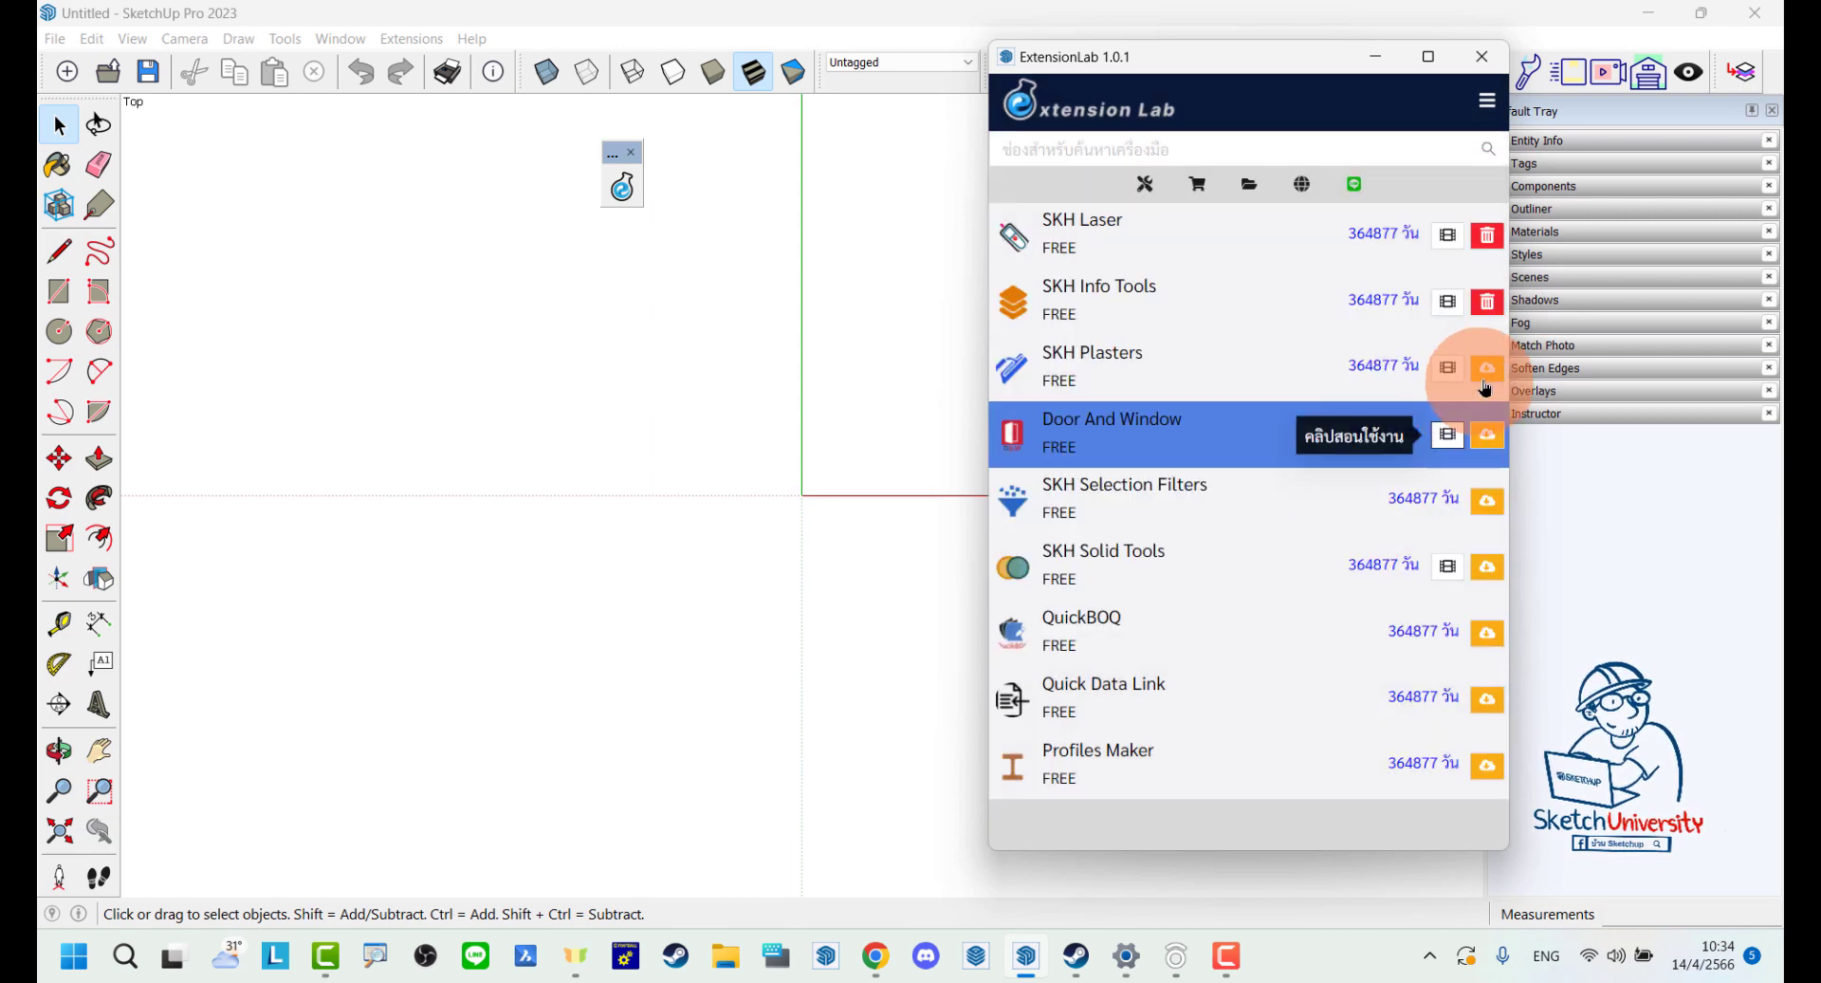
Download and confirm SKH Plasters, Door And Window, and SKH Selection Filters.
left_click(1488, 370)
left_click(1210, 607)
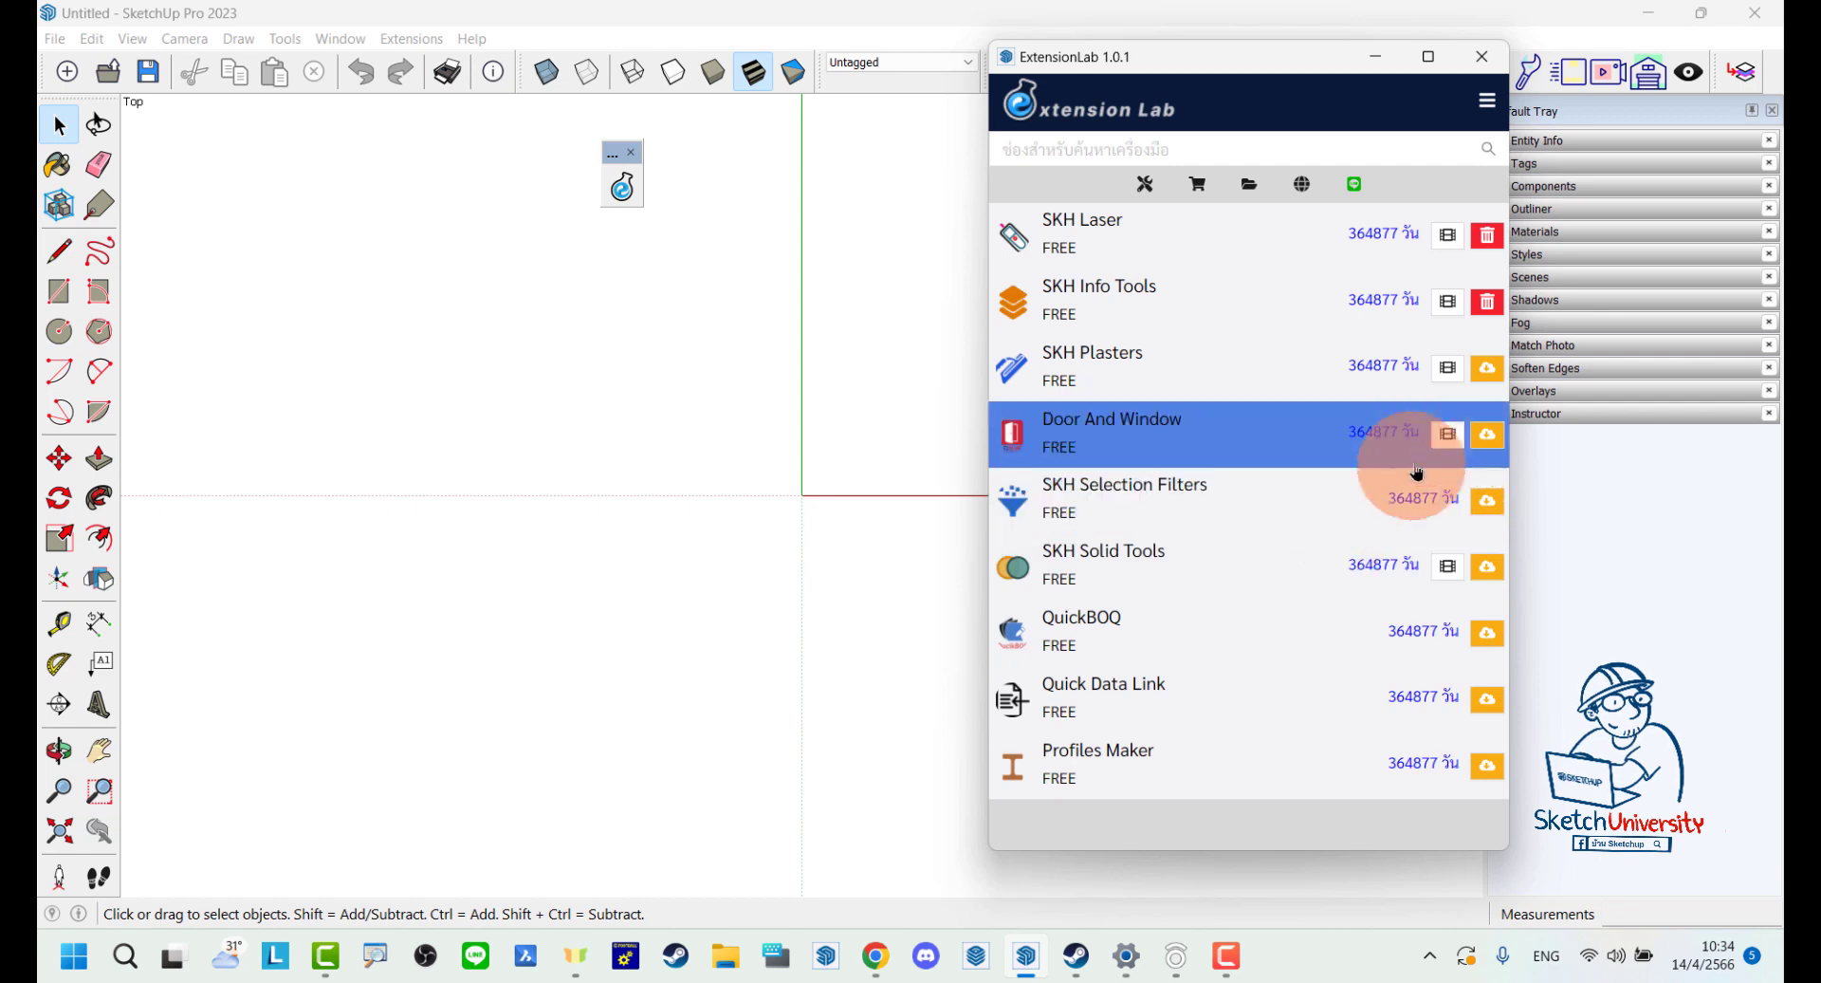
left_click(1478, 378)
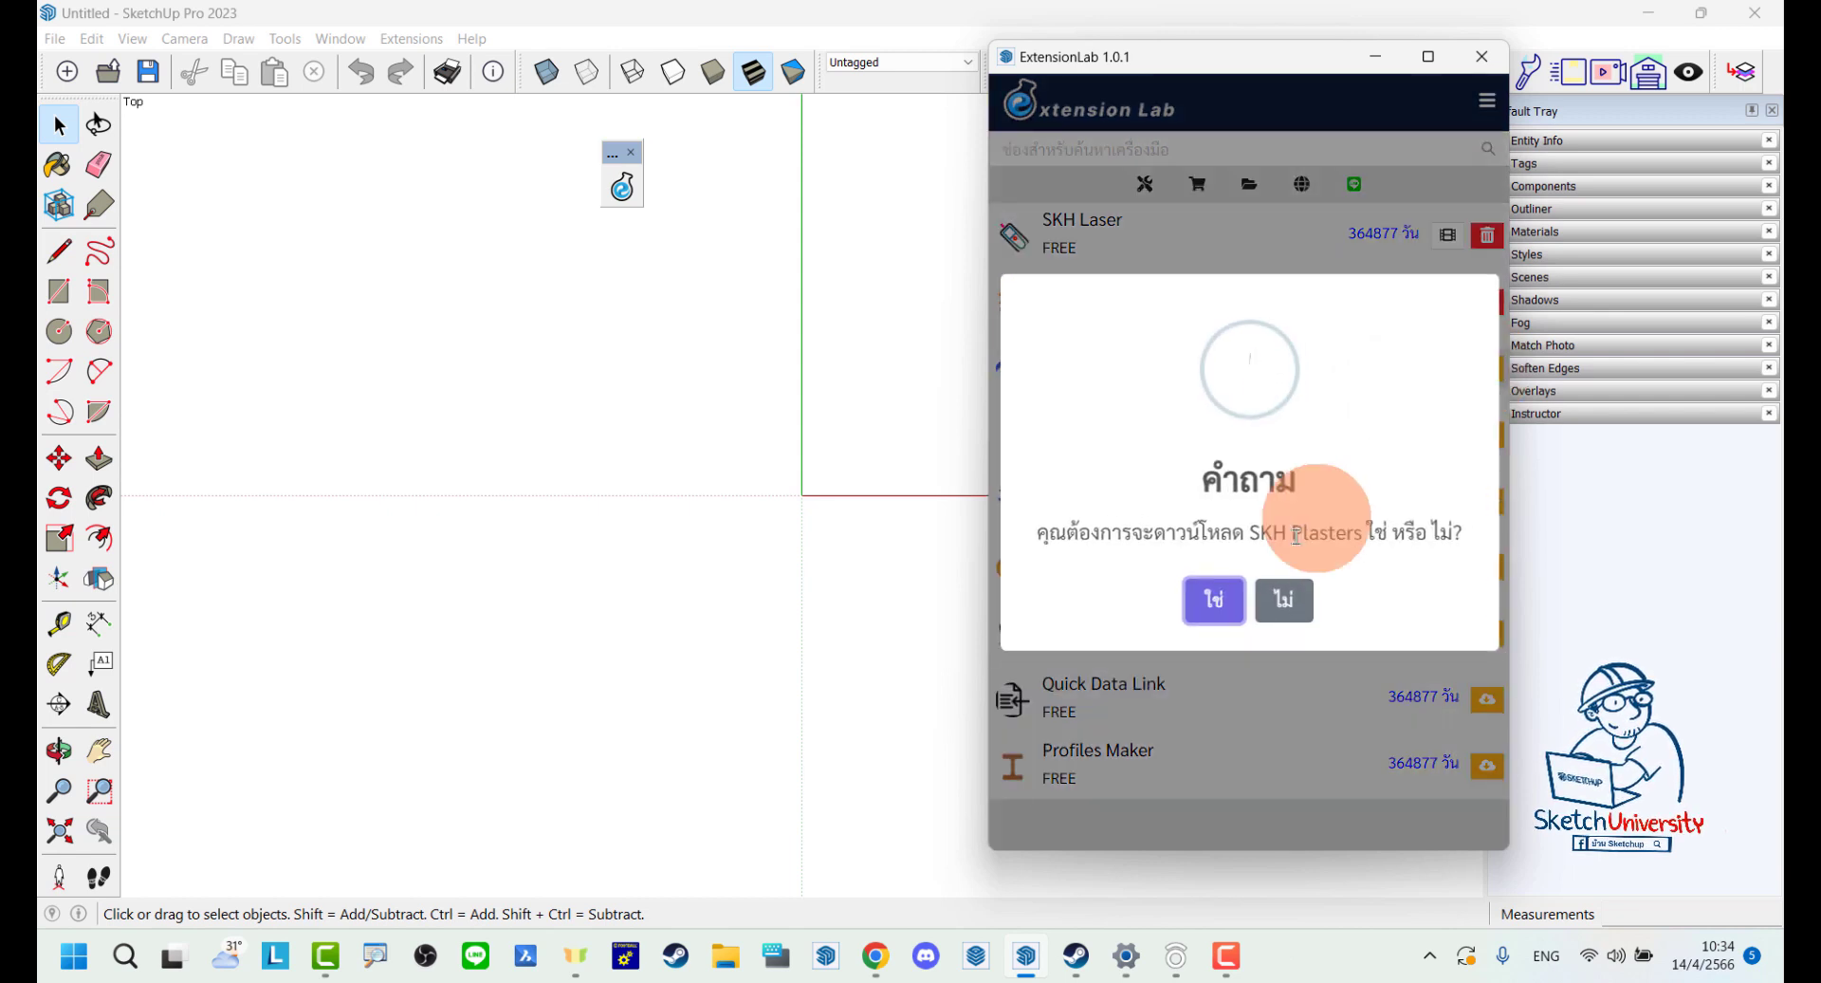
left_click(1217, 600)
left_click(1487, 436)
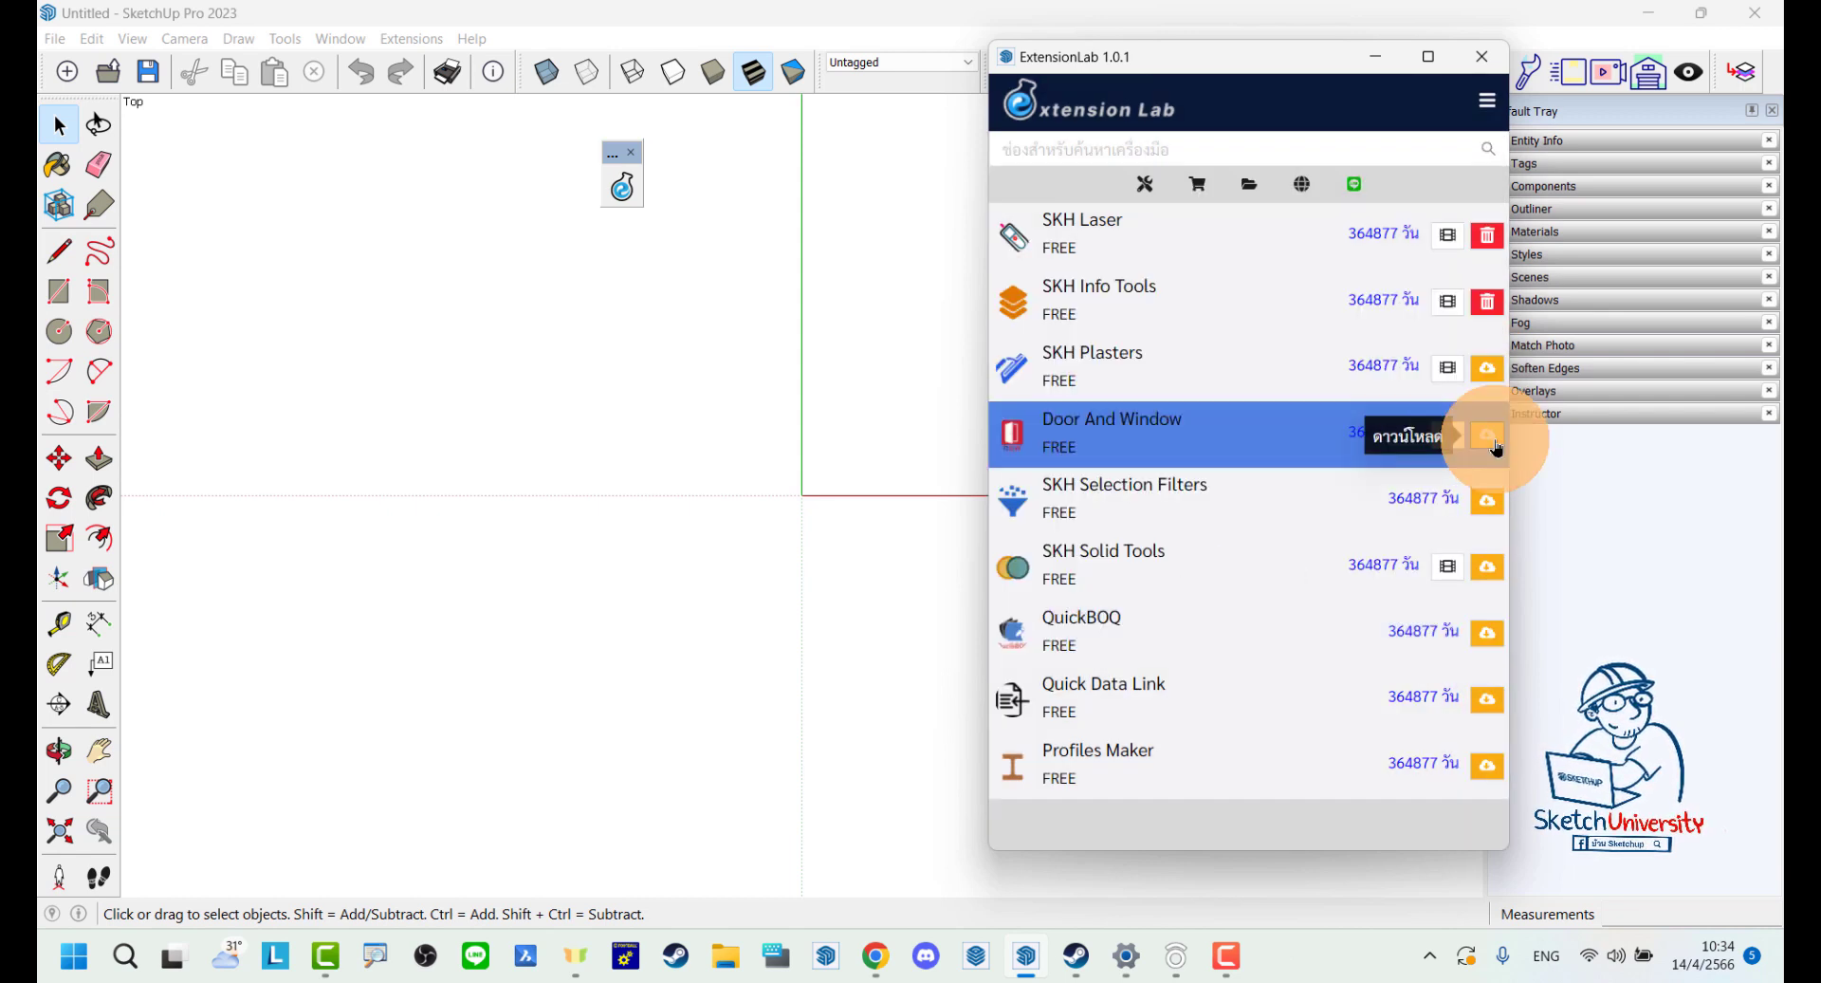
left_click(1215, 612)
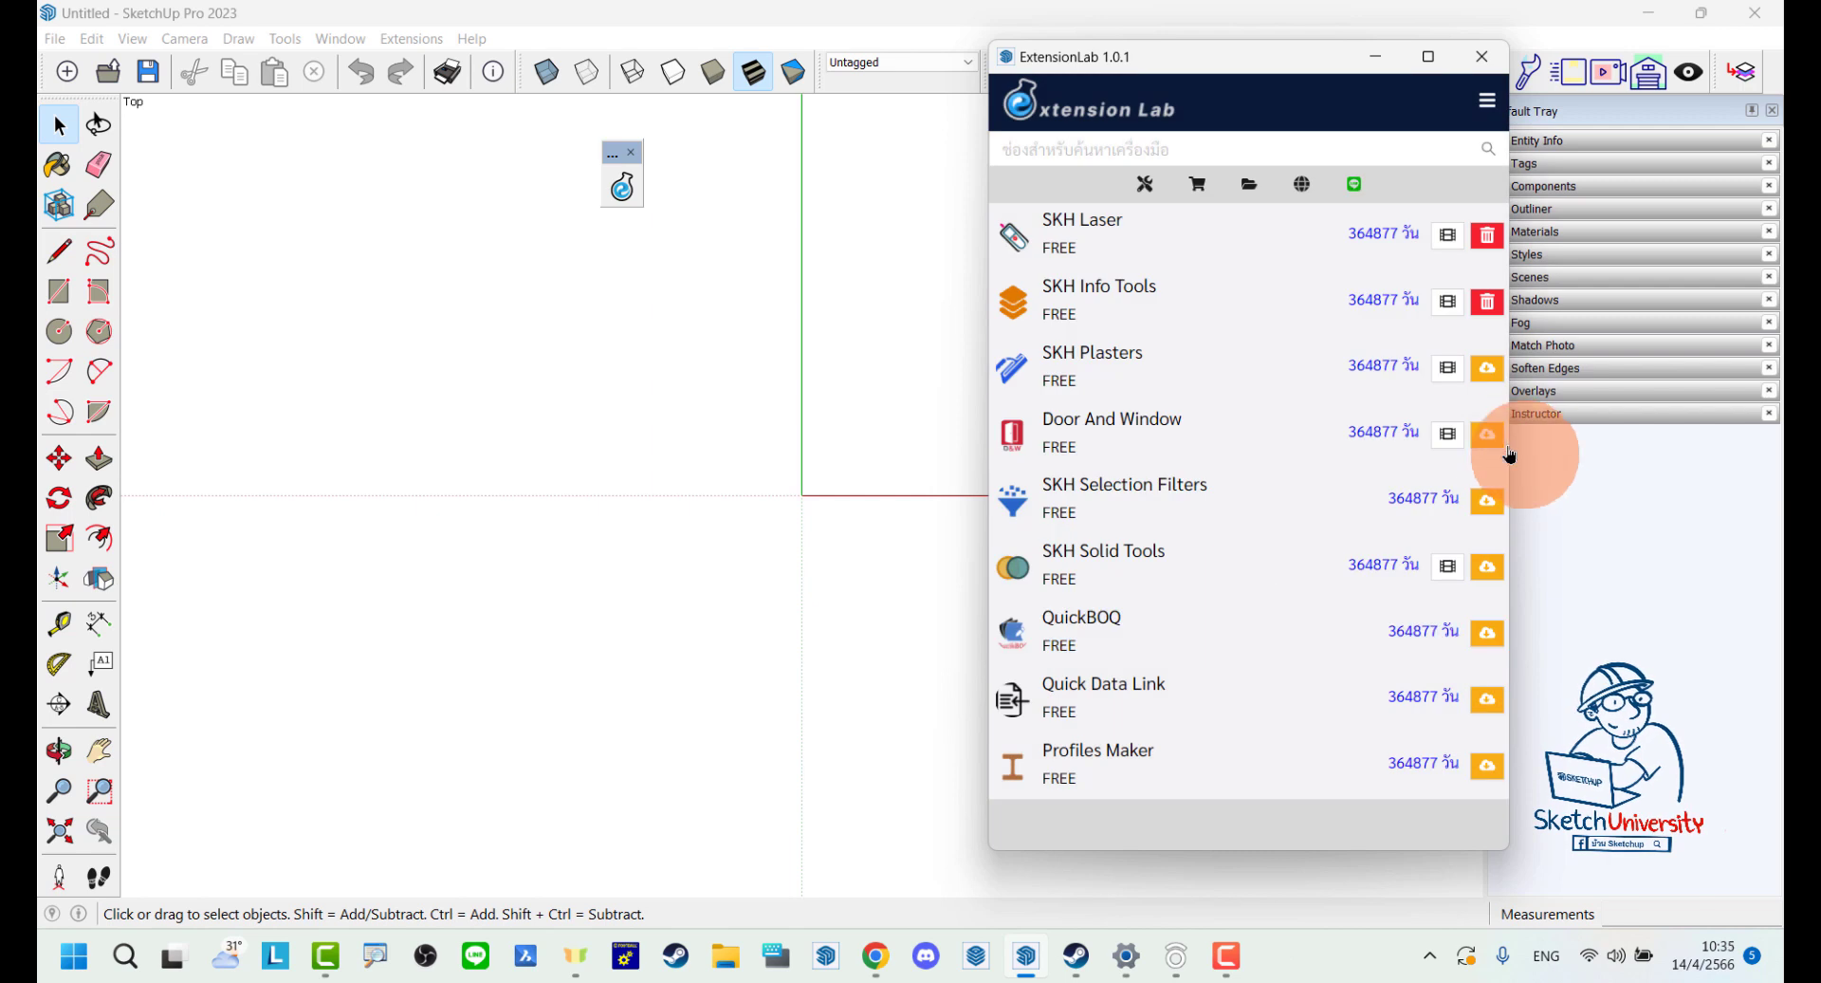
left_click(1488, 503)
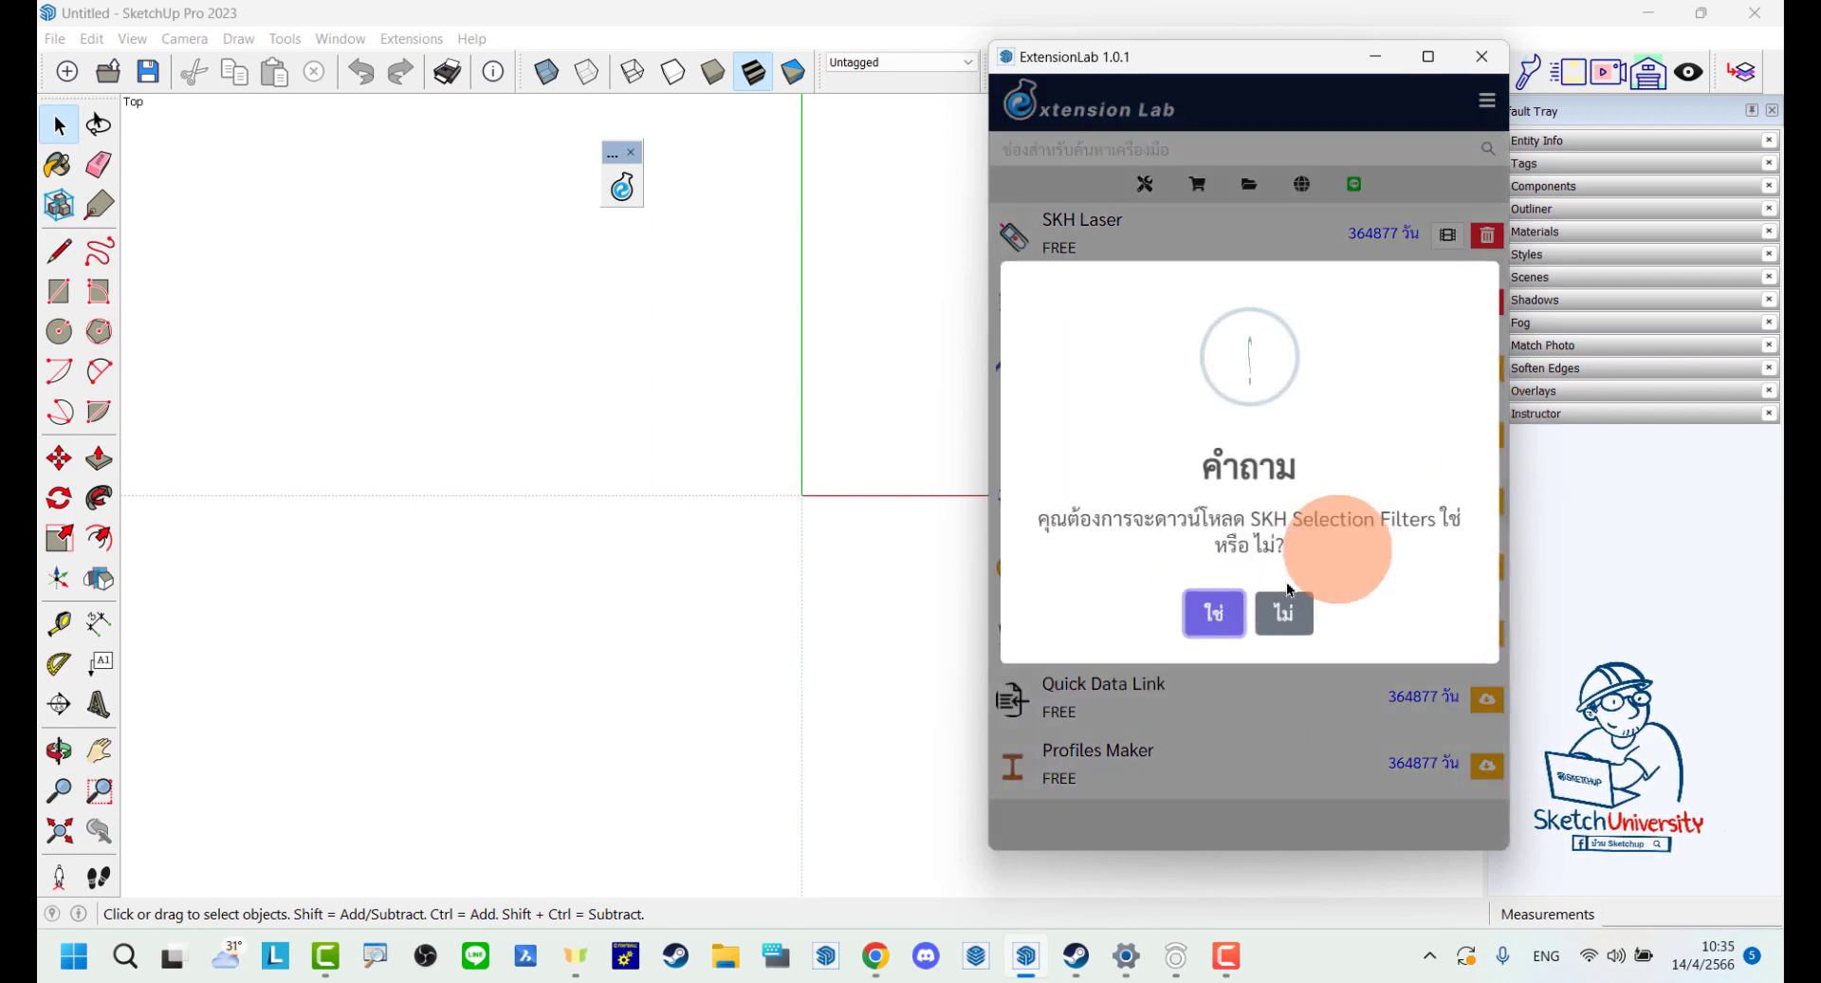
left_click(1212, 610)
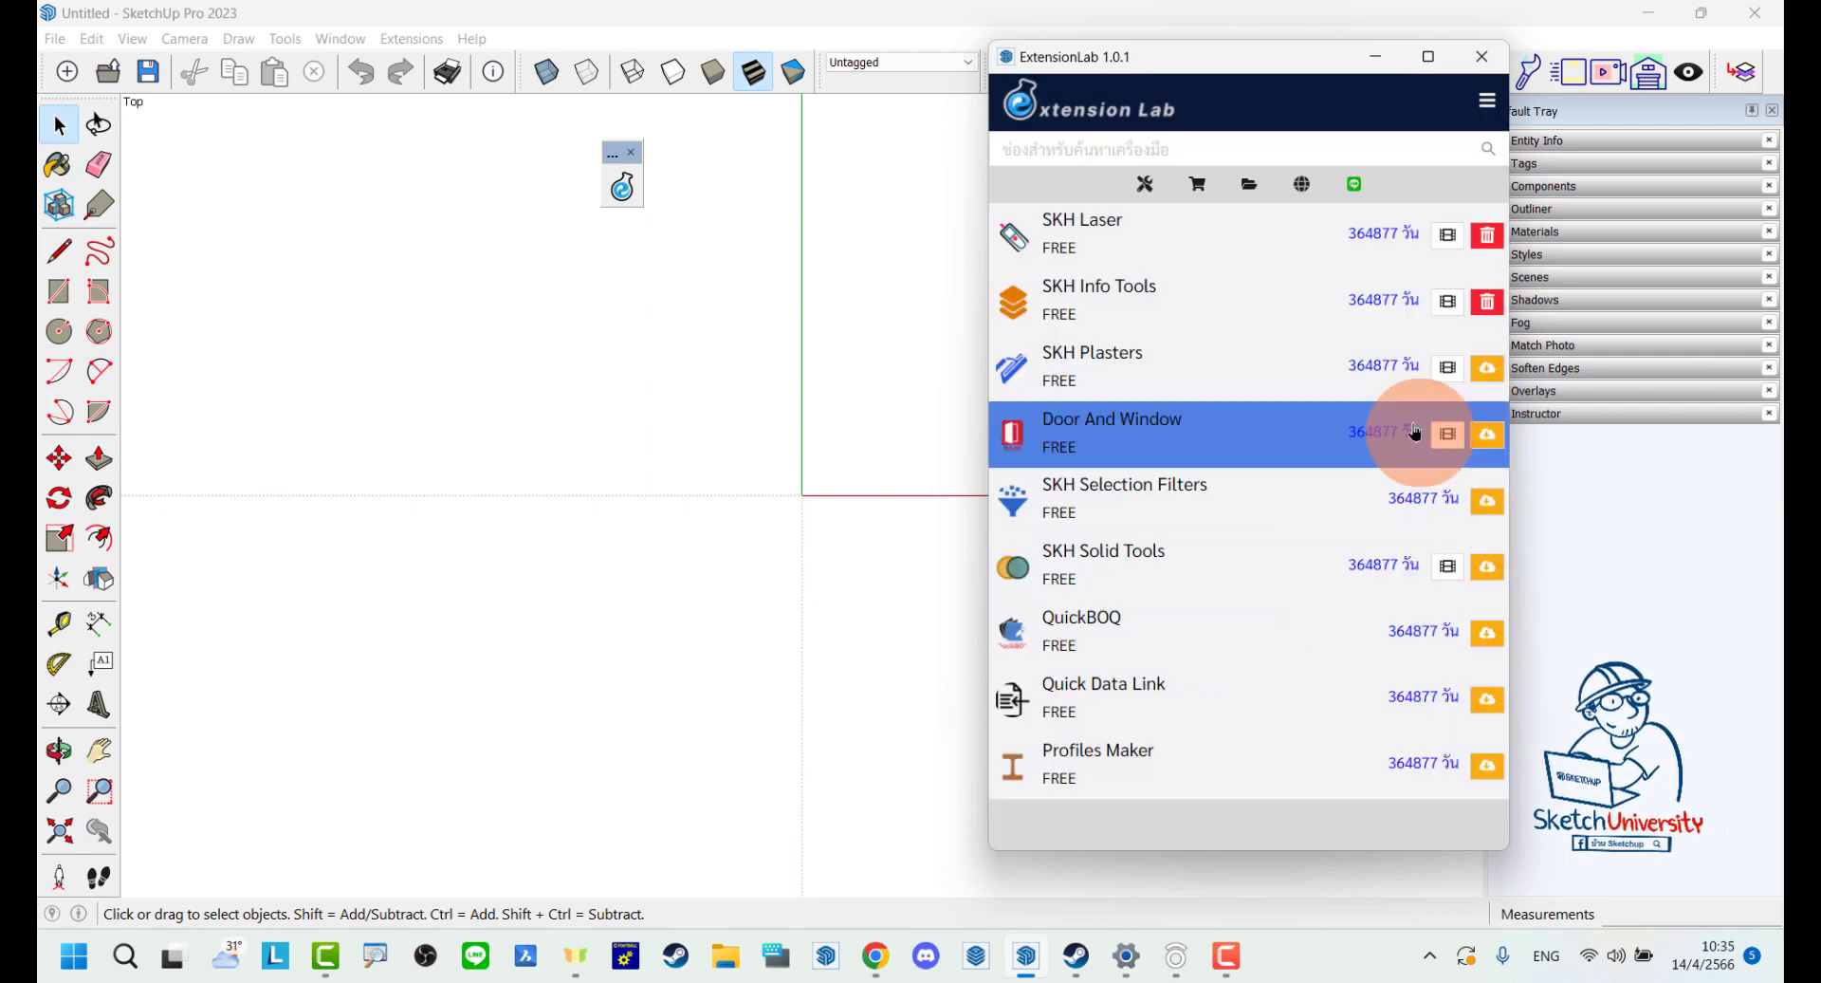
Reload the tool list, then download and confirm SKH Plasters and Profiles Maker.
left_click(1144, 200)
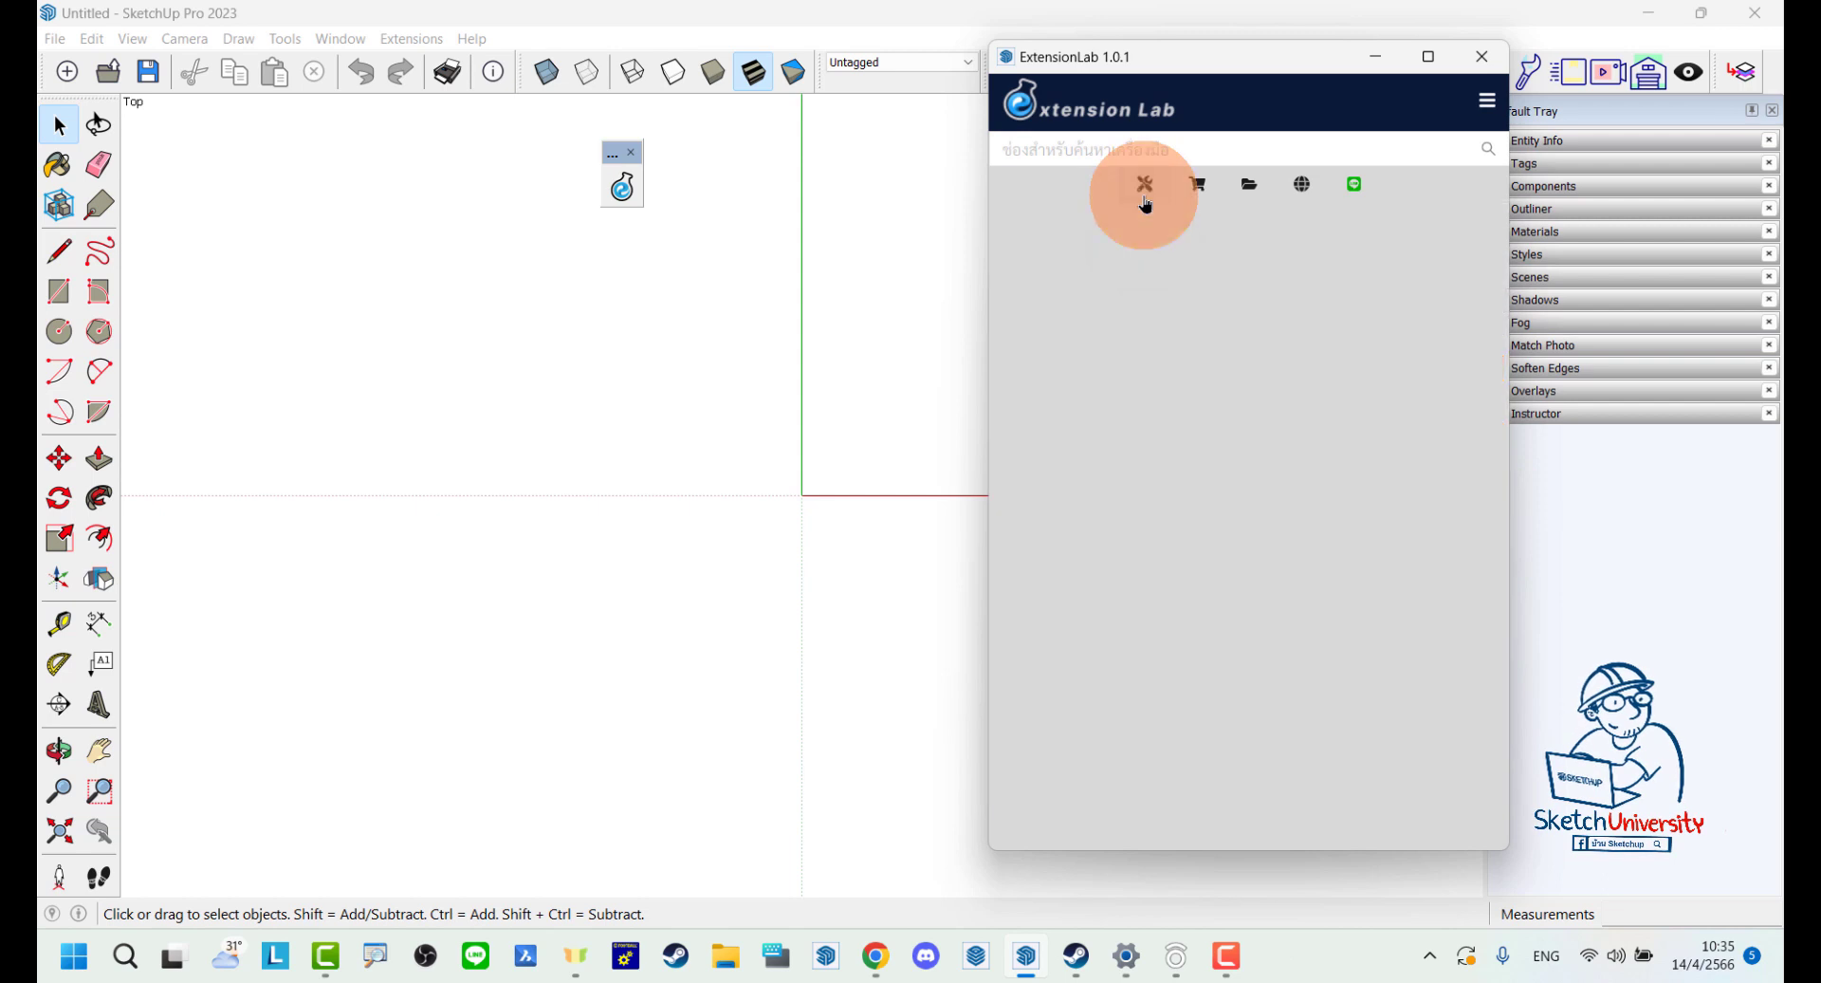
left_click(1200, 189)
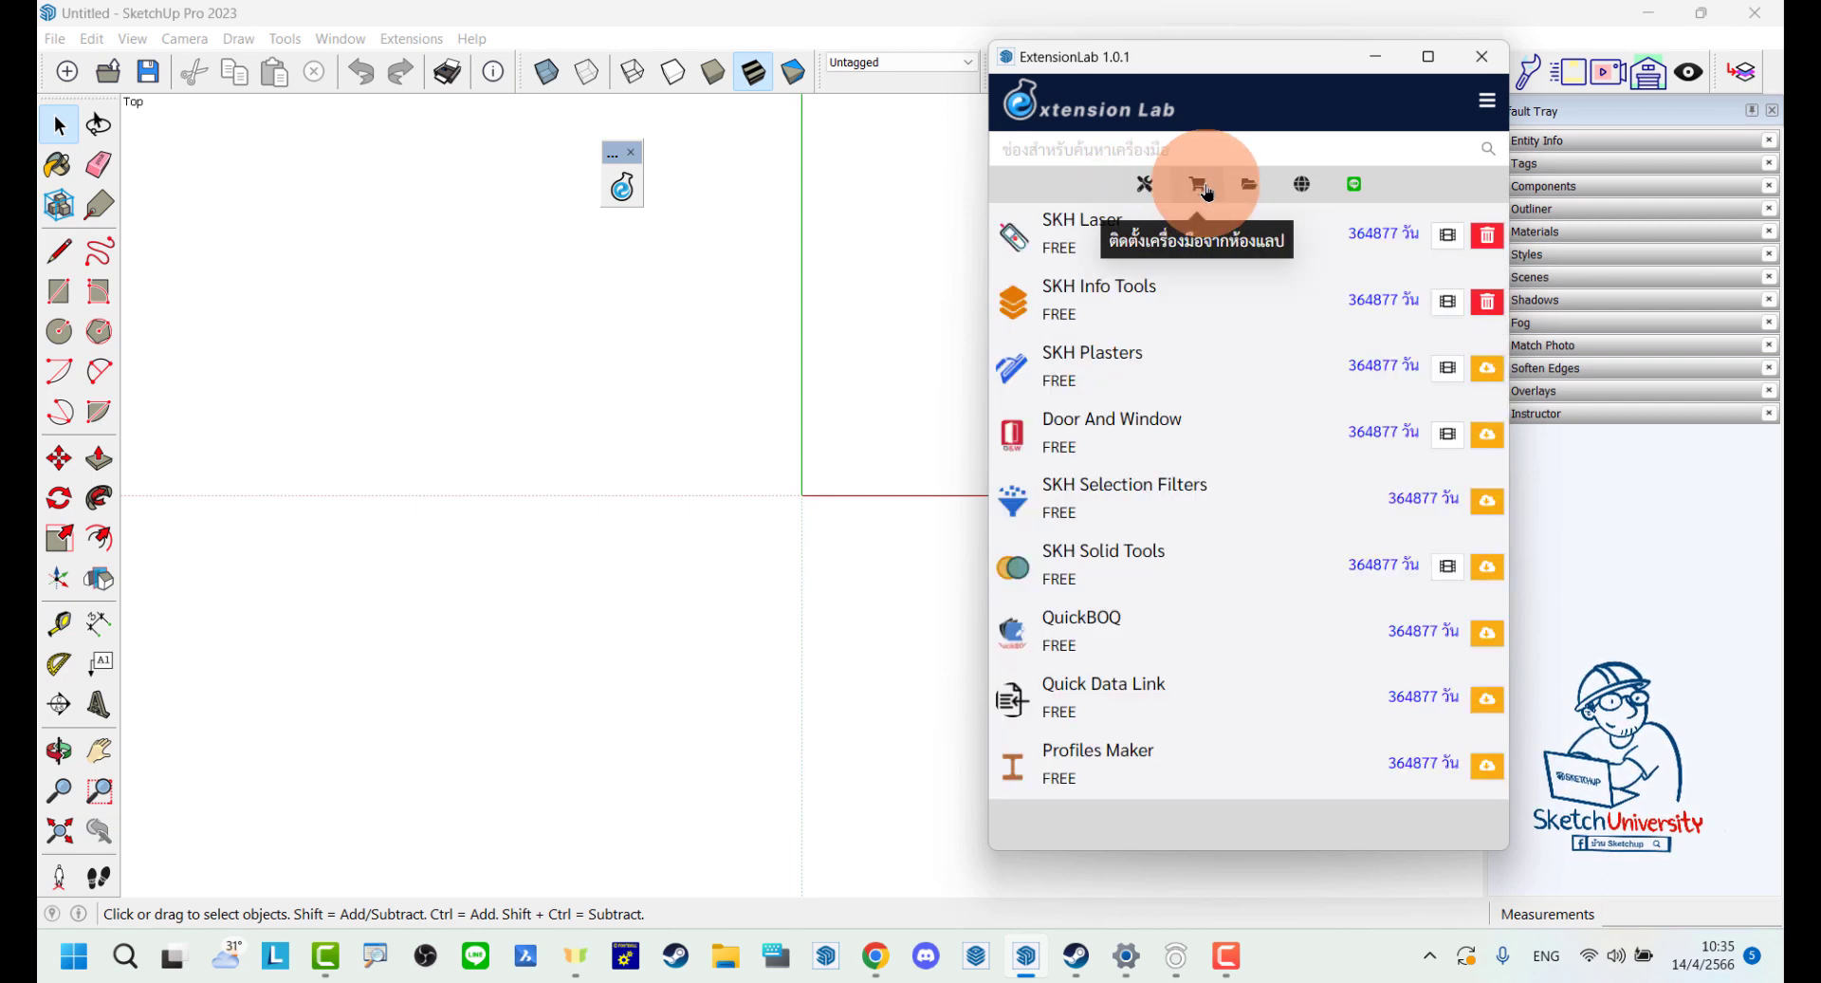
left_click(1486, 374)
left_click(1214, 597)
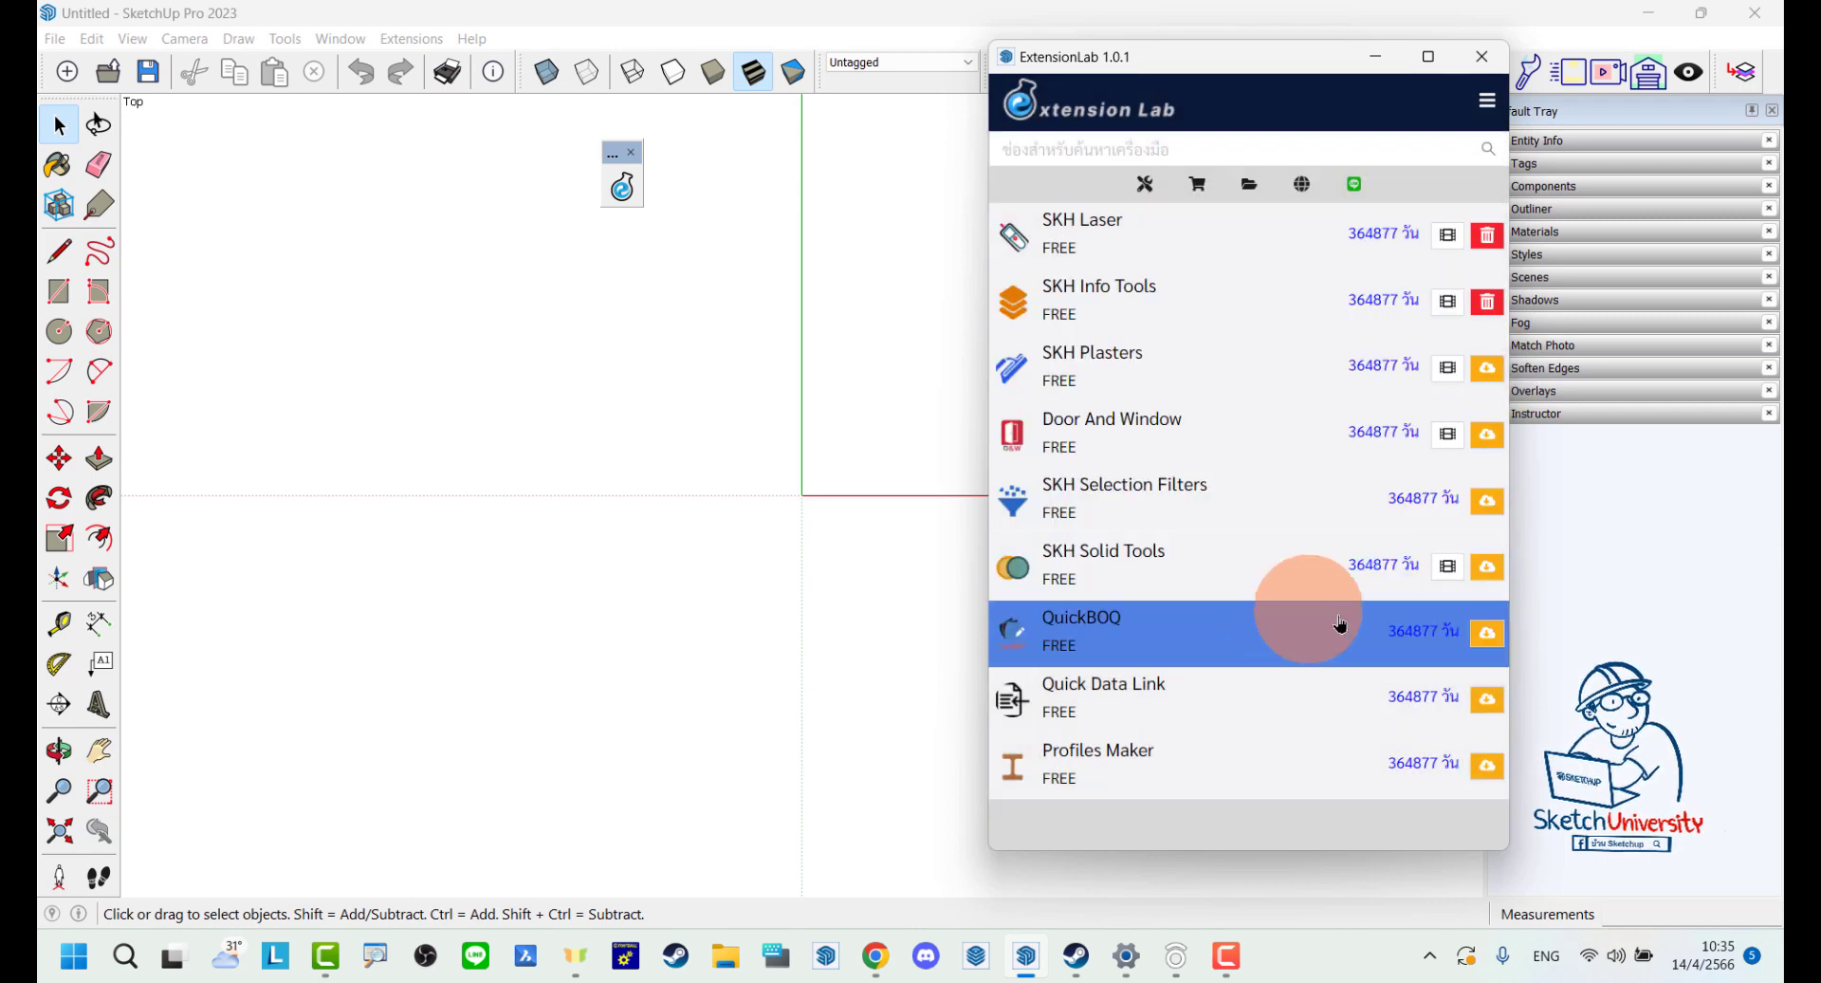
left_click(1486, 765)
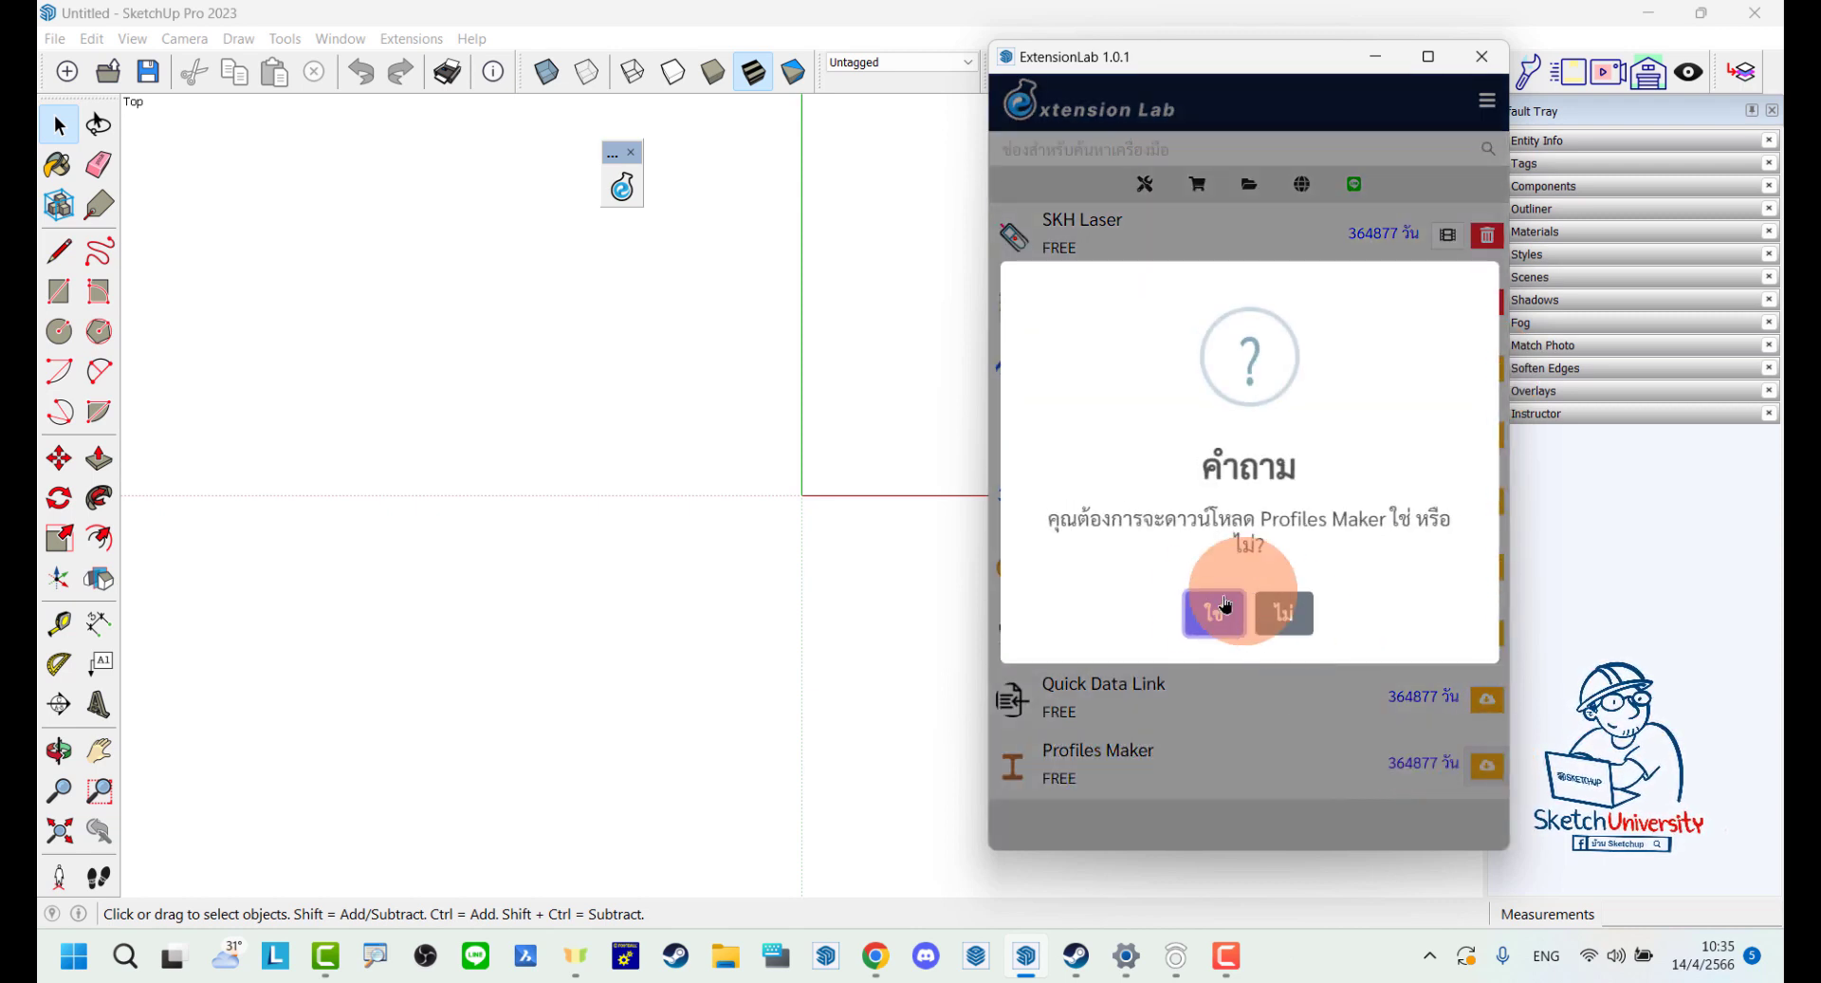
left_click(1247, 599)
Download and confirm Quick Data Link and QuickBOQ, dismissing each success message.
left_click(1488, 701)
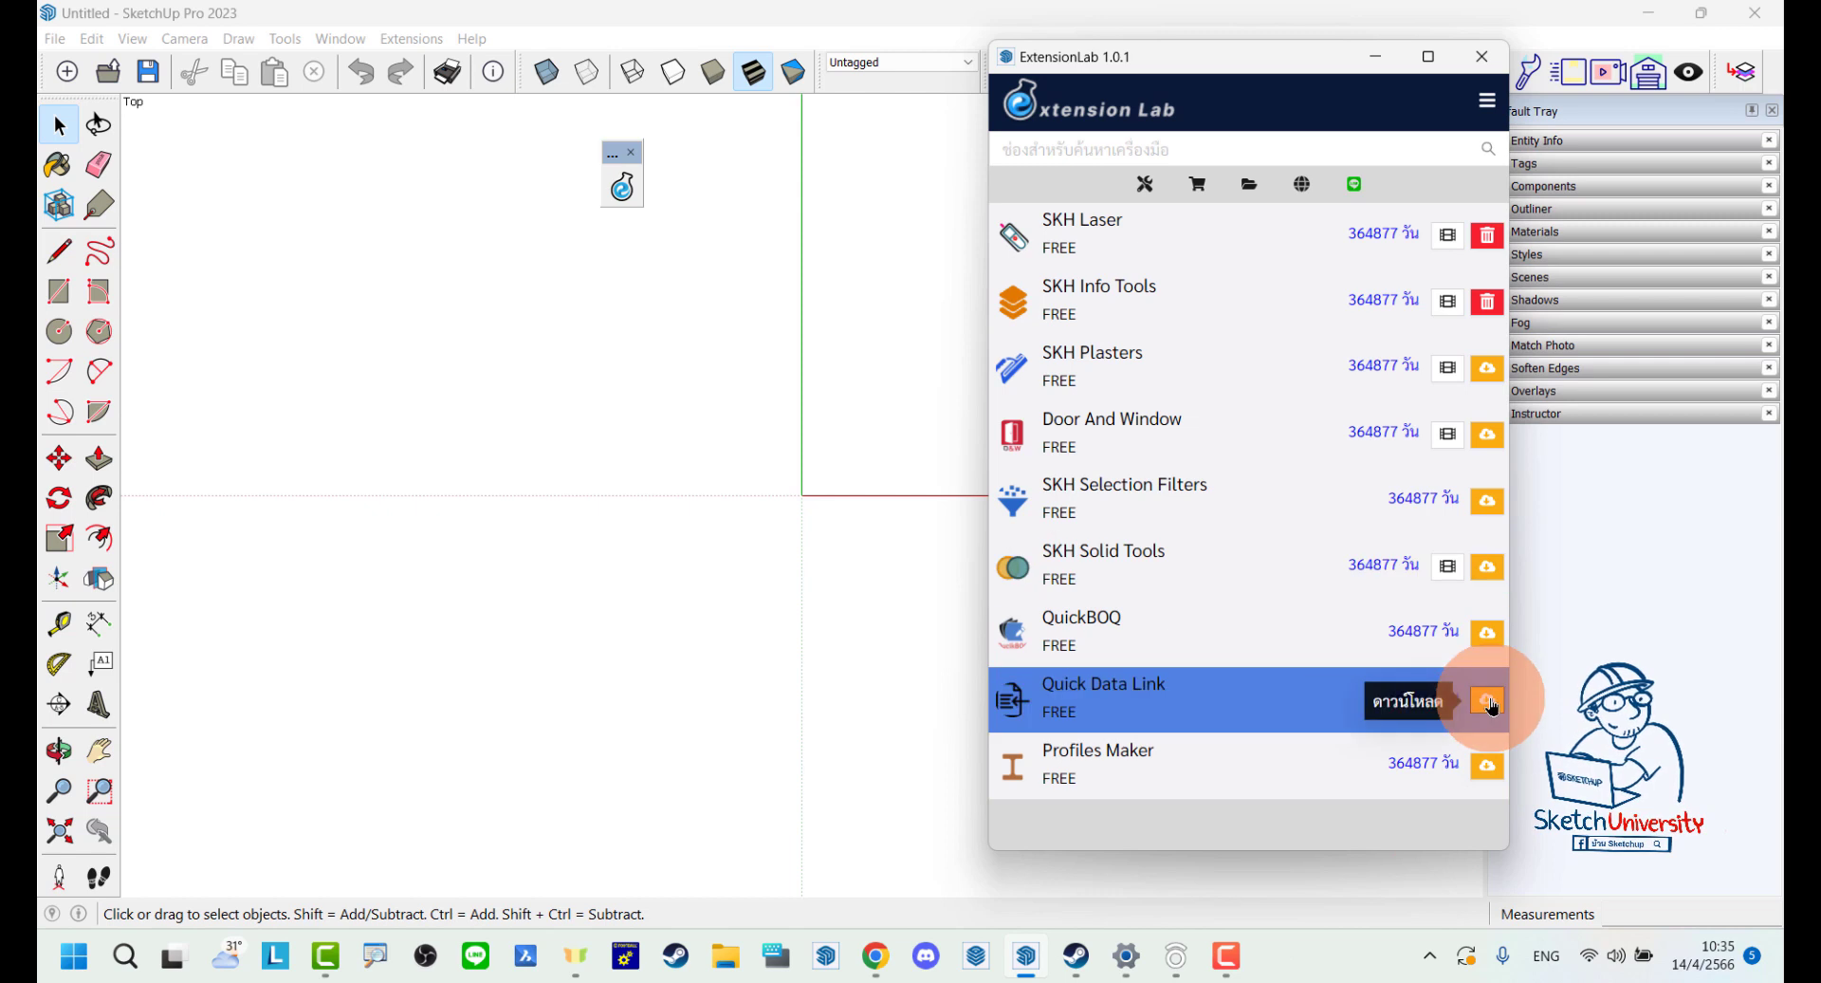
left_click(1261, 602)
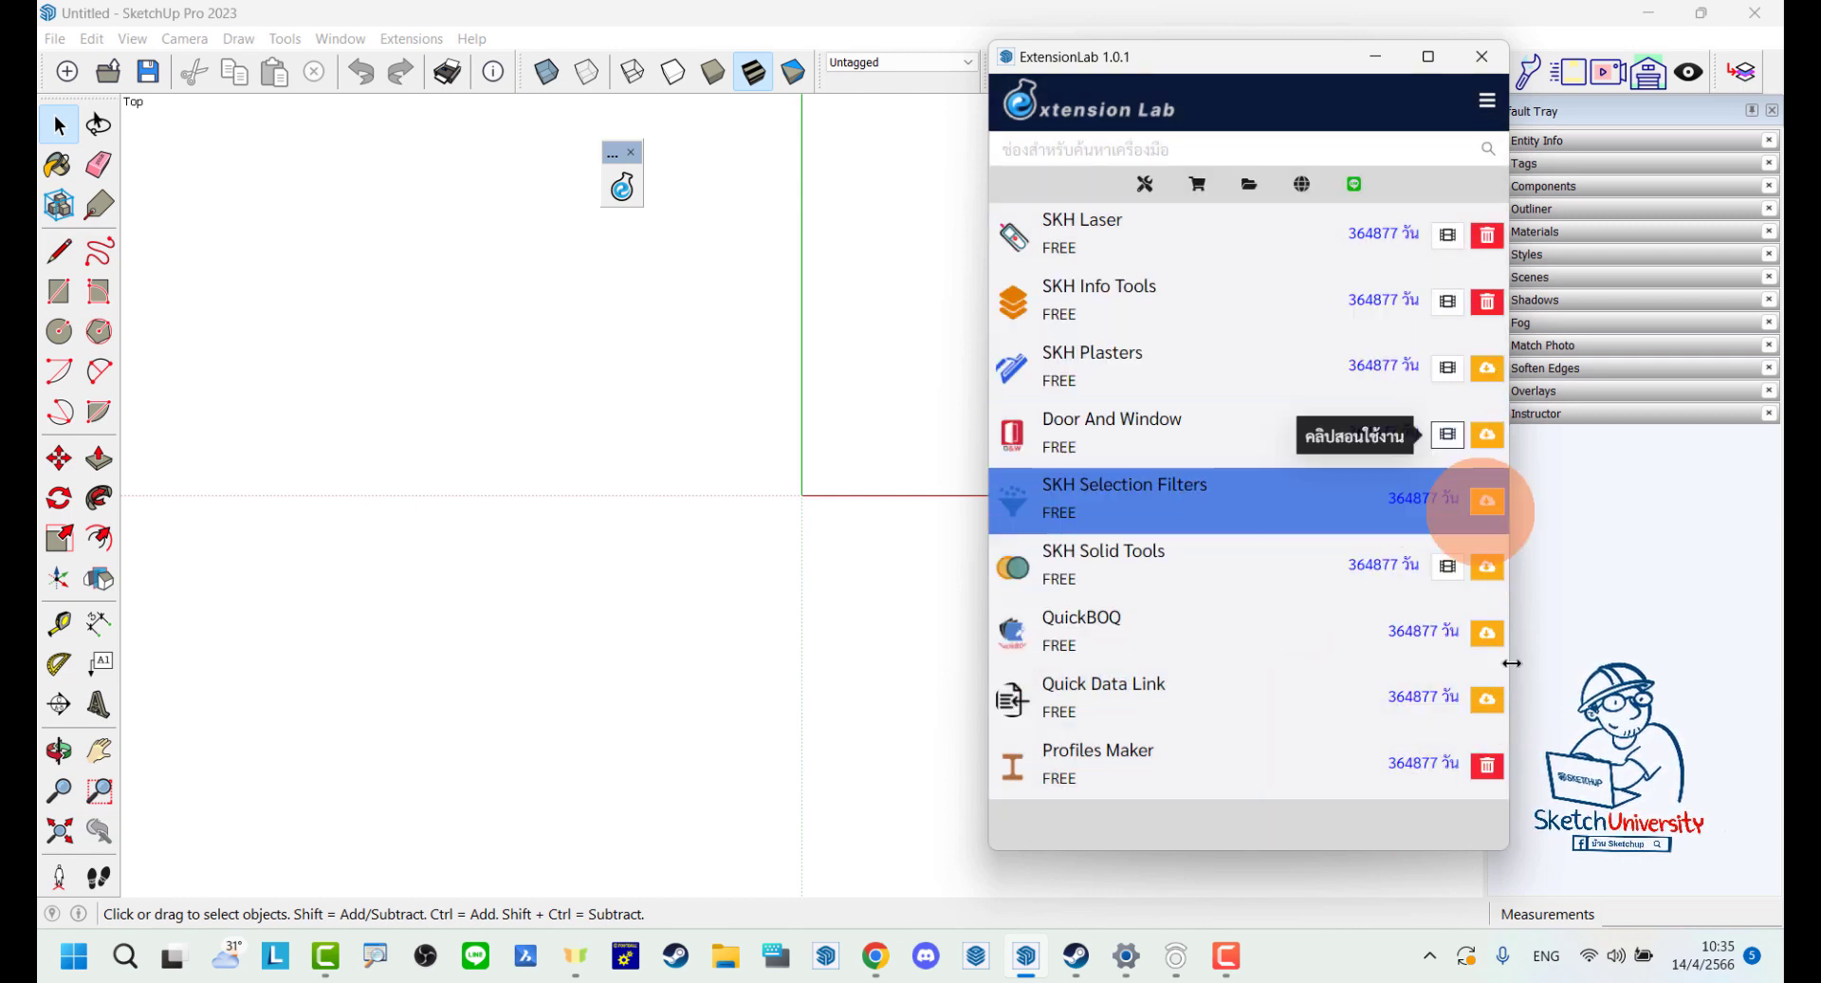
left_click(1491, 713)
left_click(1214, 622)
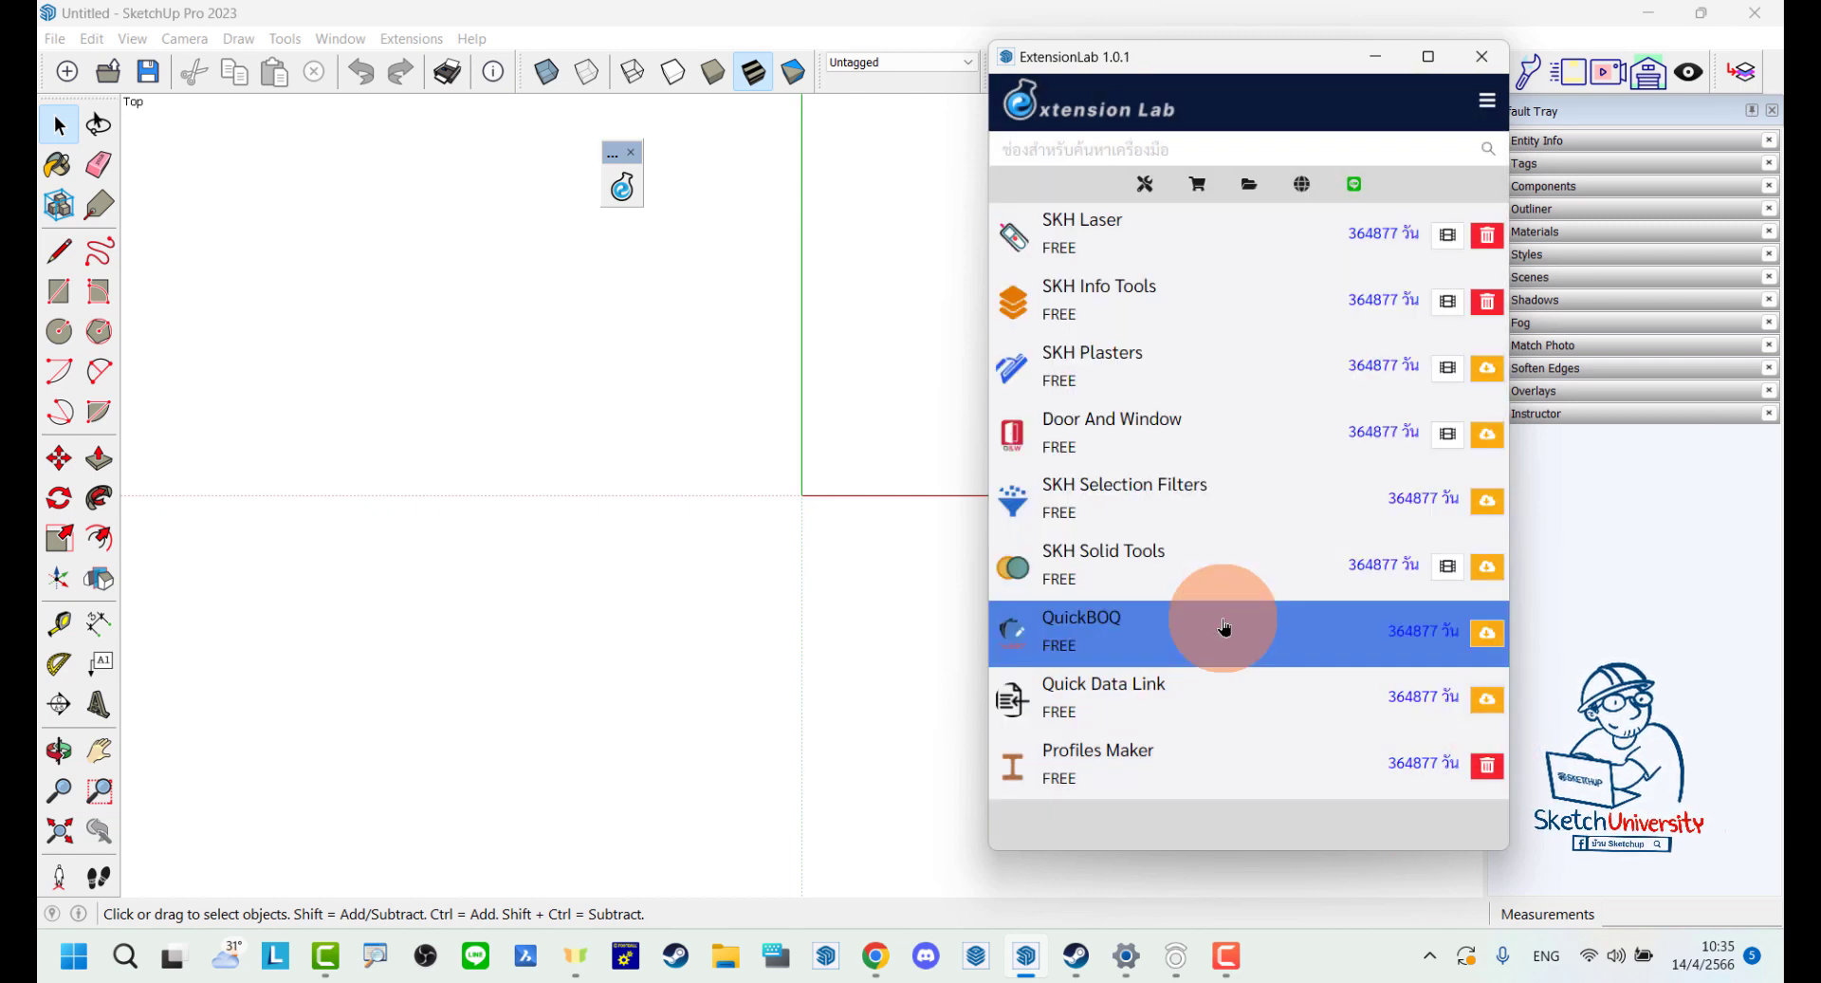
left_click(1232, 602)
left_click(1477, 645)
left_click(1224, 590)
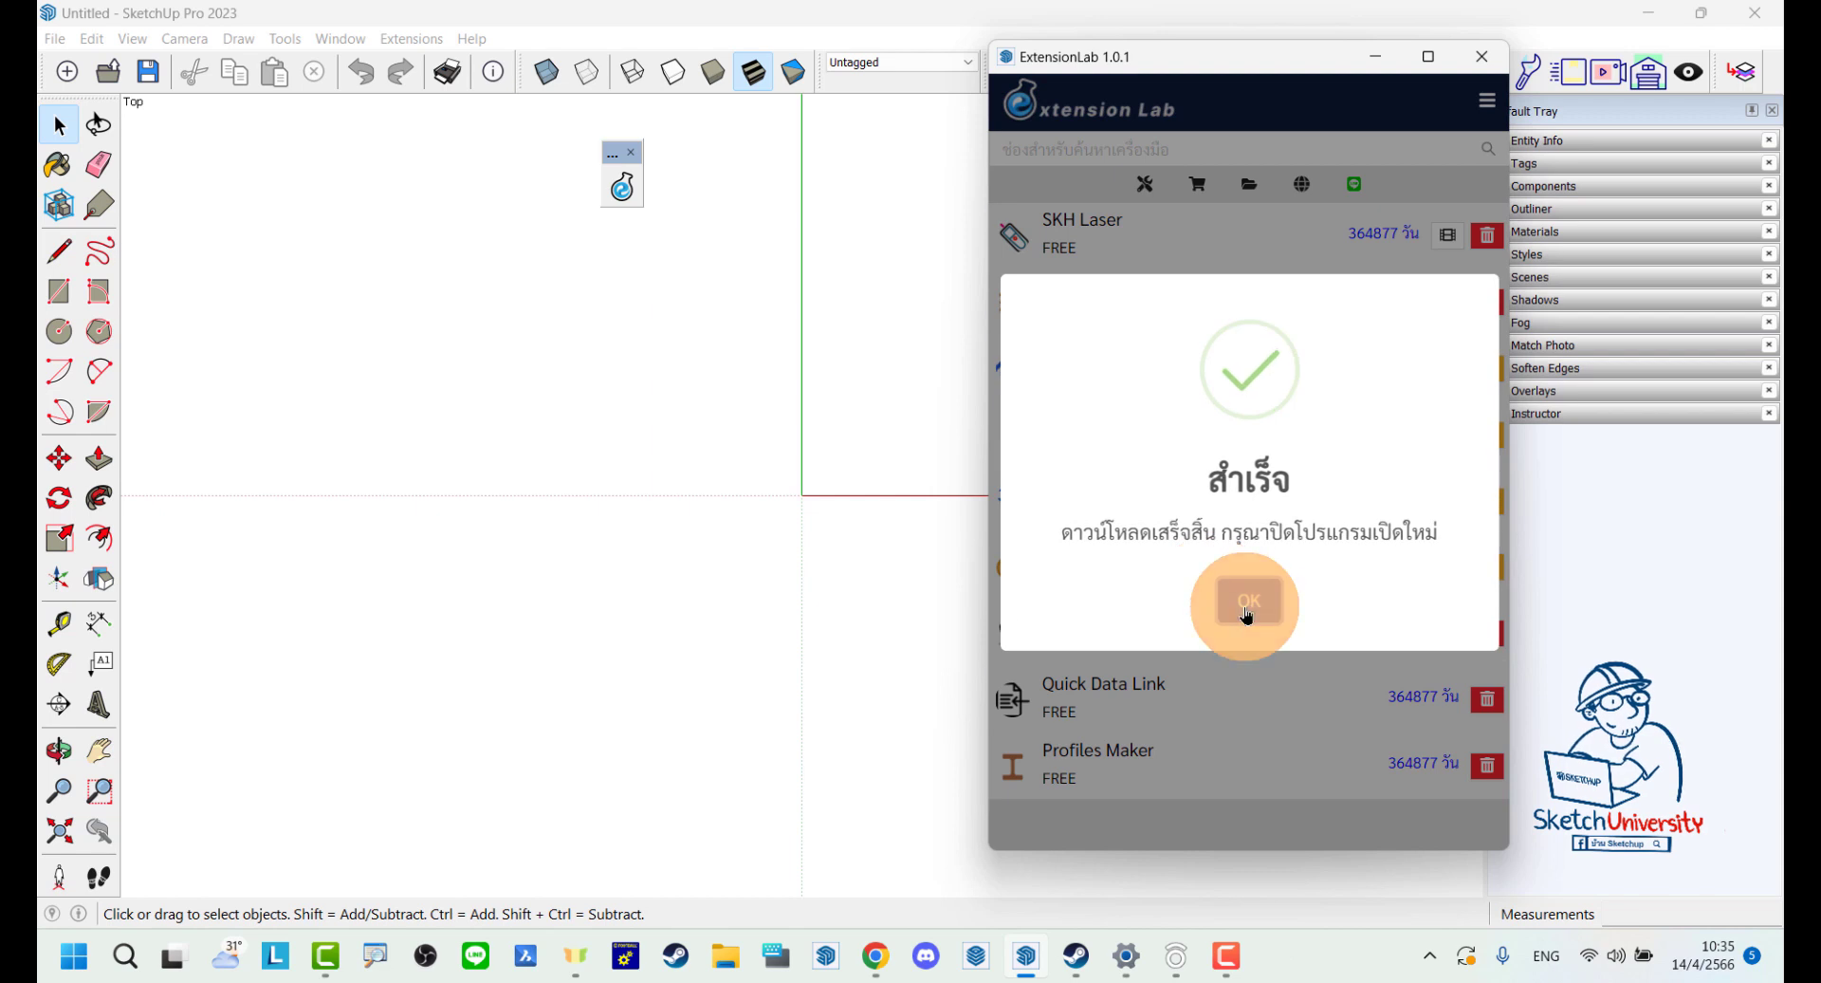
left_click(1243, 595)
Download and confirm SKH Solid Tools and SKH Selection Filters.
left_click(1221, 607)
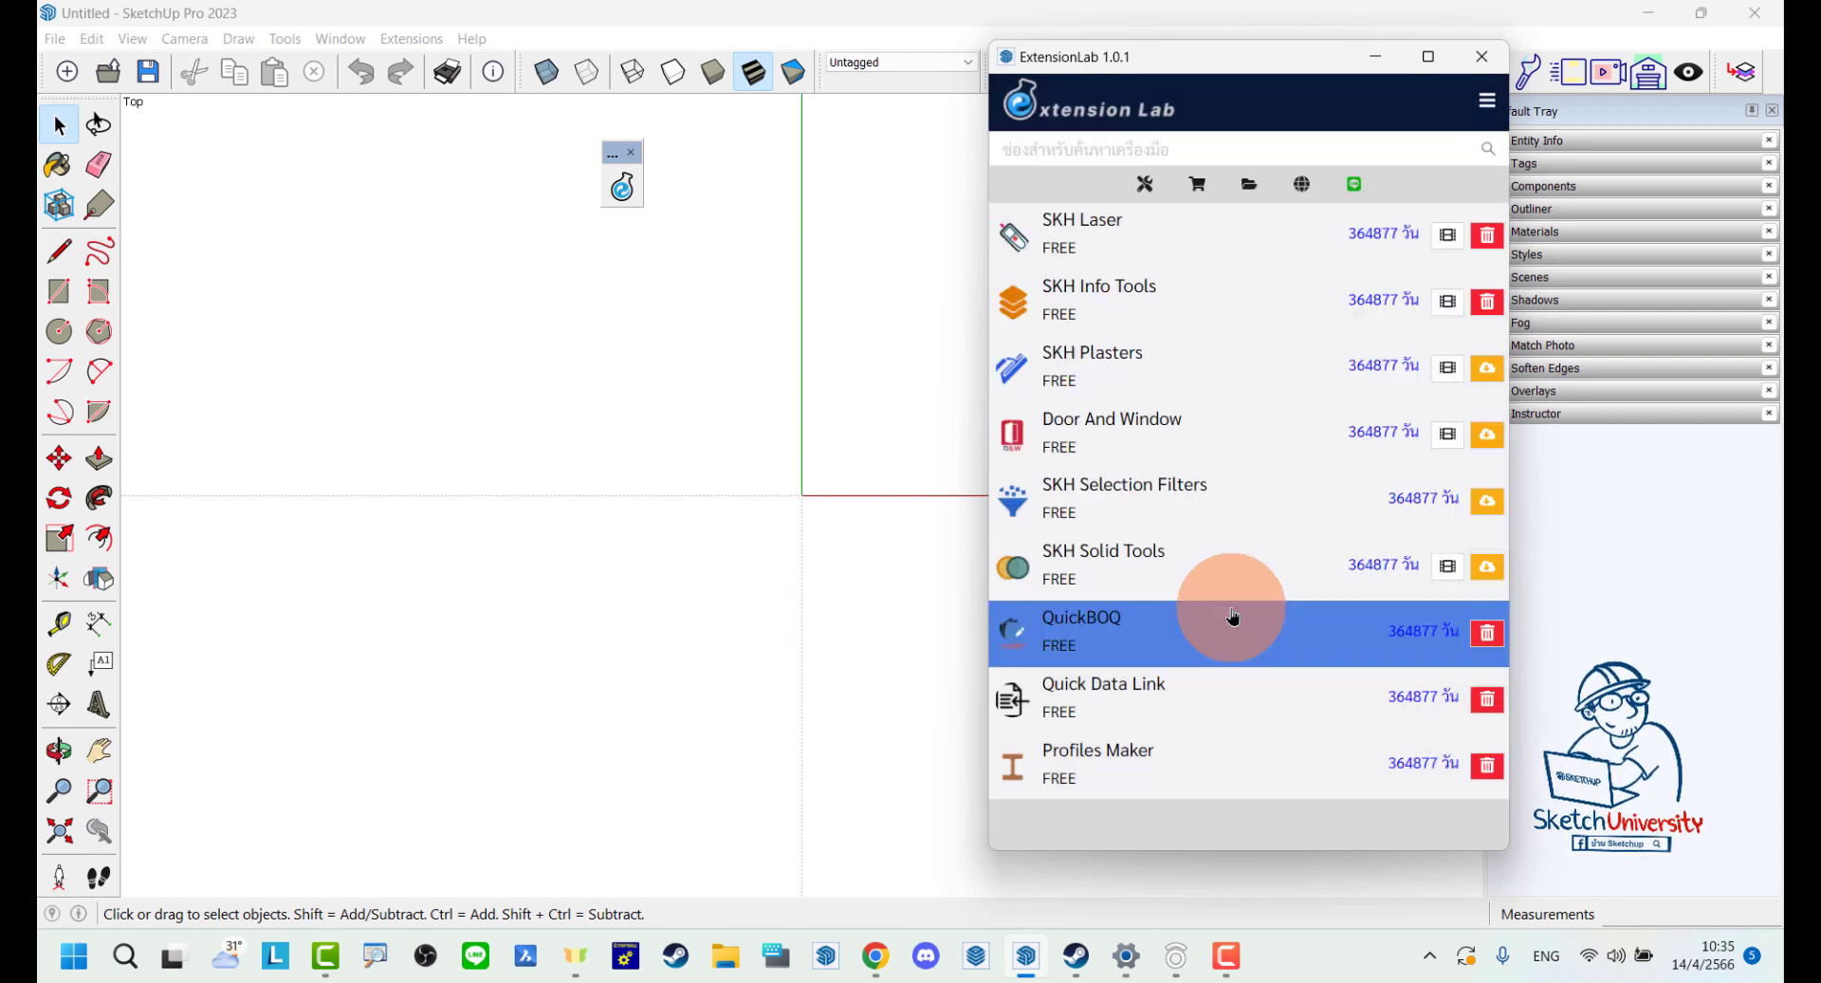
left_click(1250, 603)
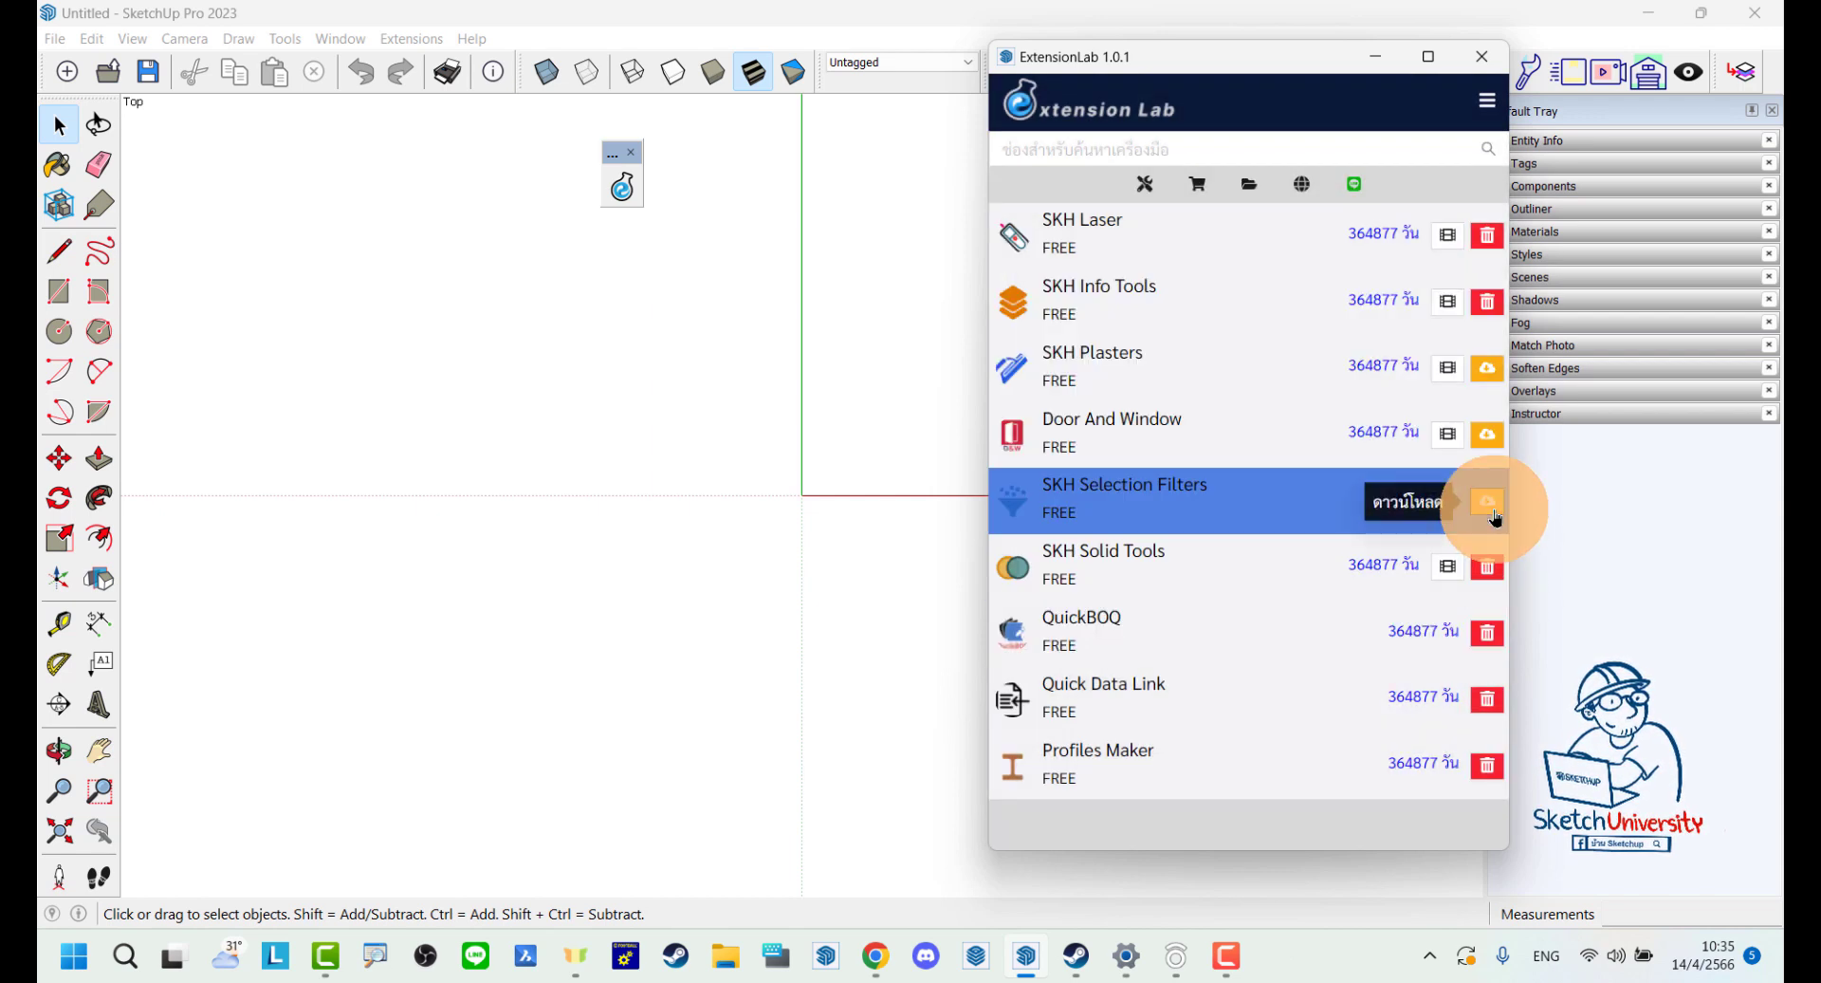
left_click(1487, 496)
left_click(1219, 615)
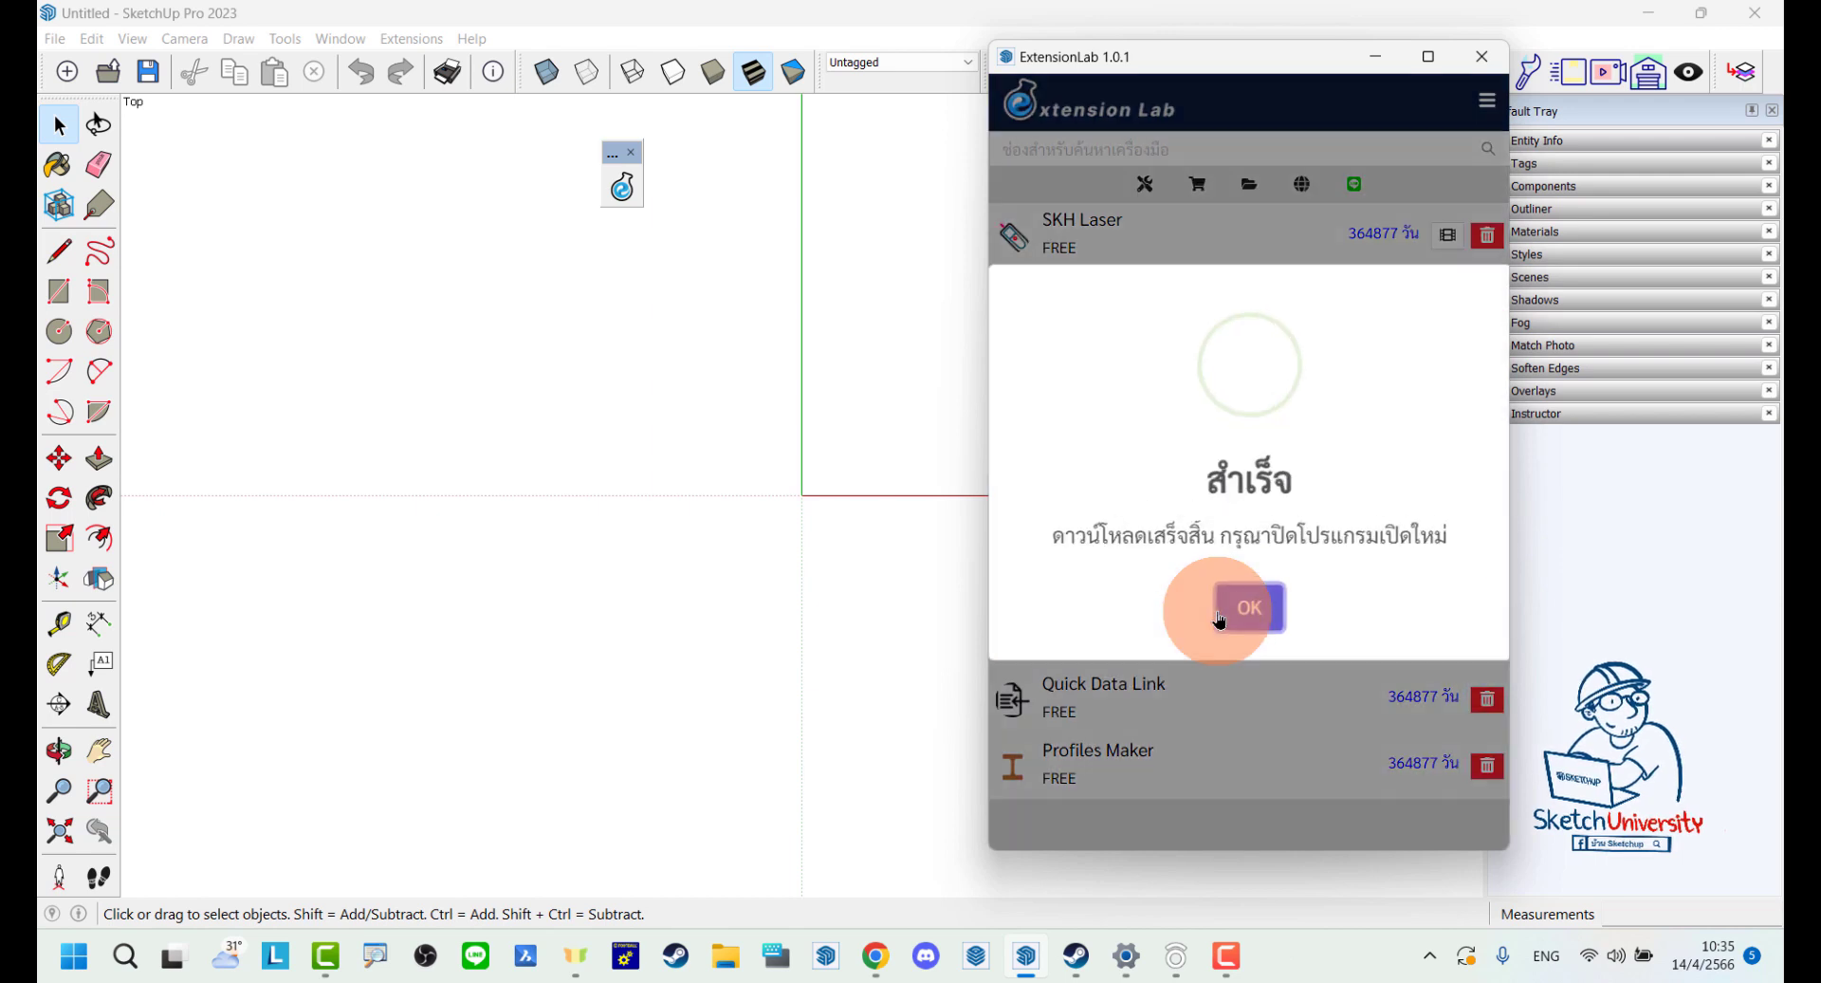
left_click(1250, 600)
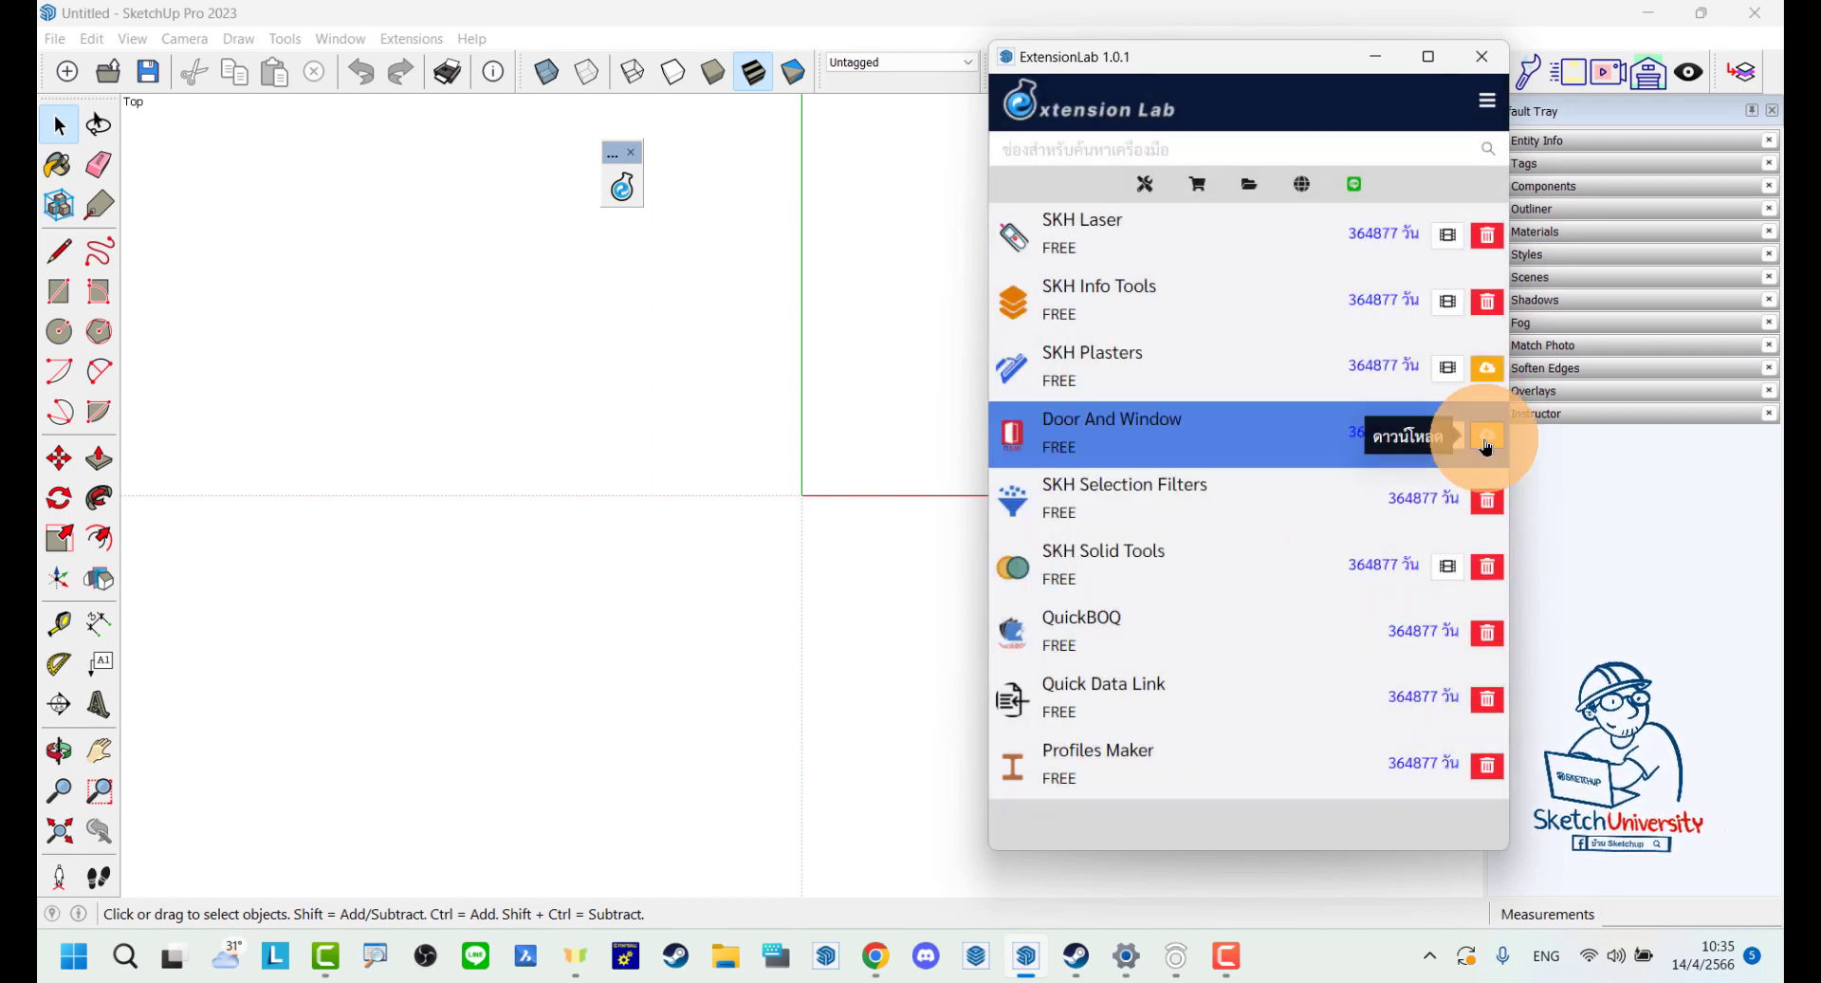
Download and confirm Door And Window and SKH Plasters, finishing the remaining installs.
left_click(1485, 439)
left_click(1213, 612)
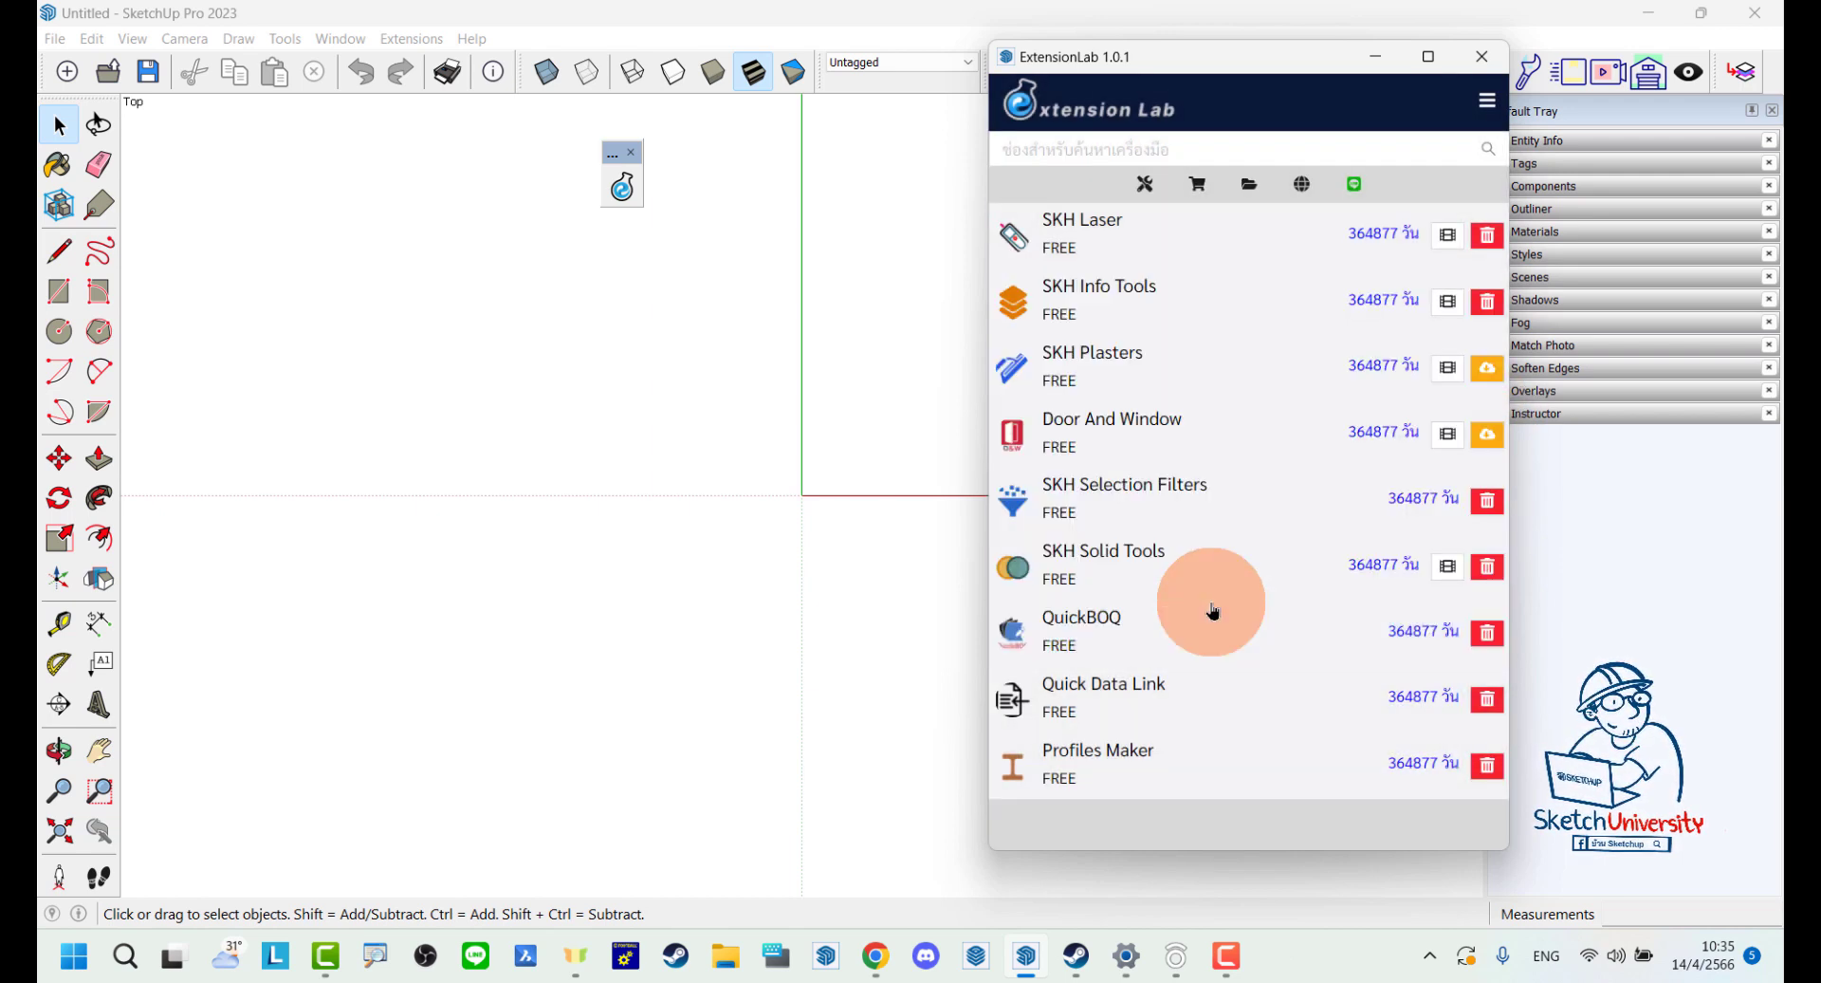
left_click(1240, 599)
left_click(1488, 370)
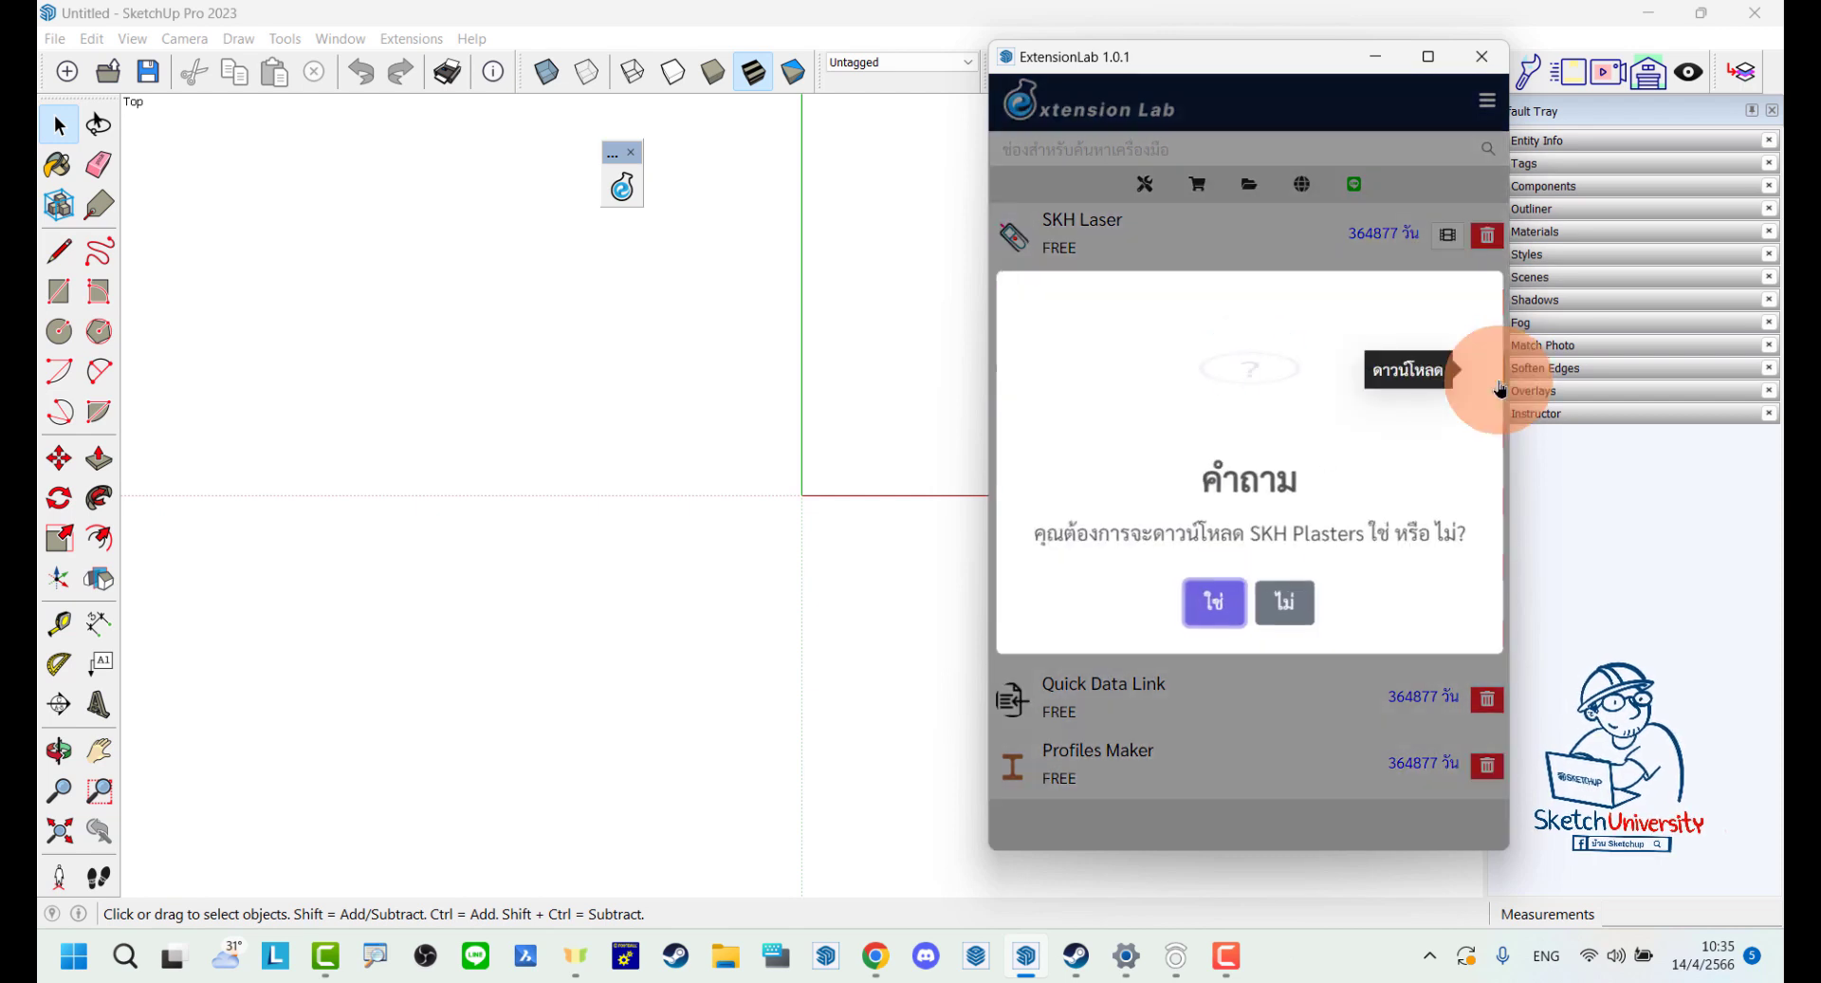
left_click(1209, 598)
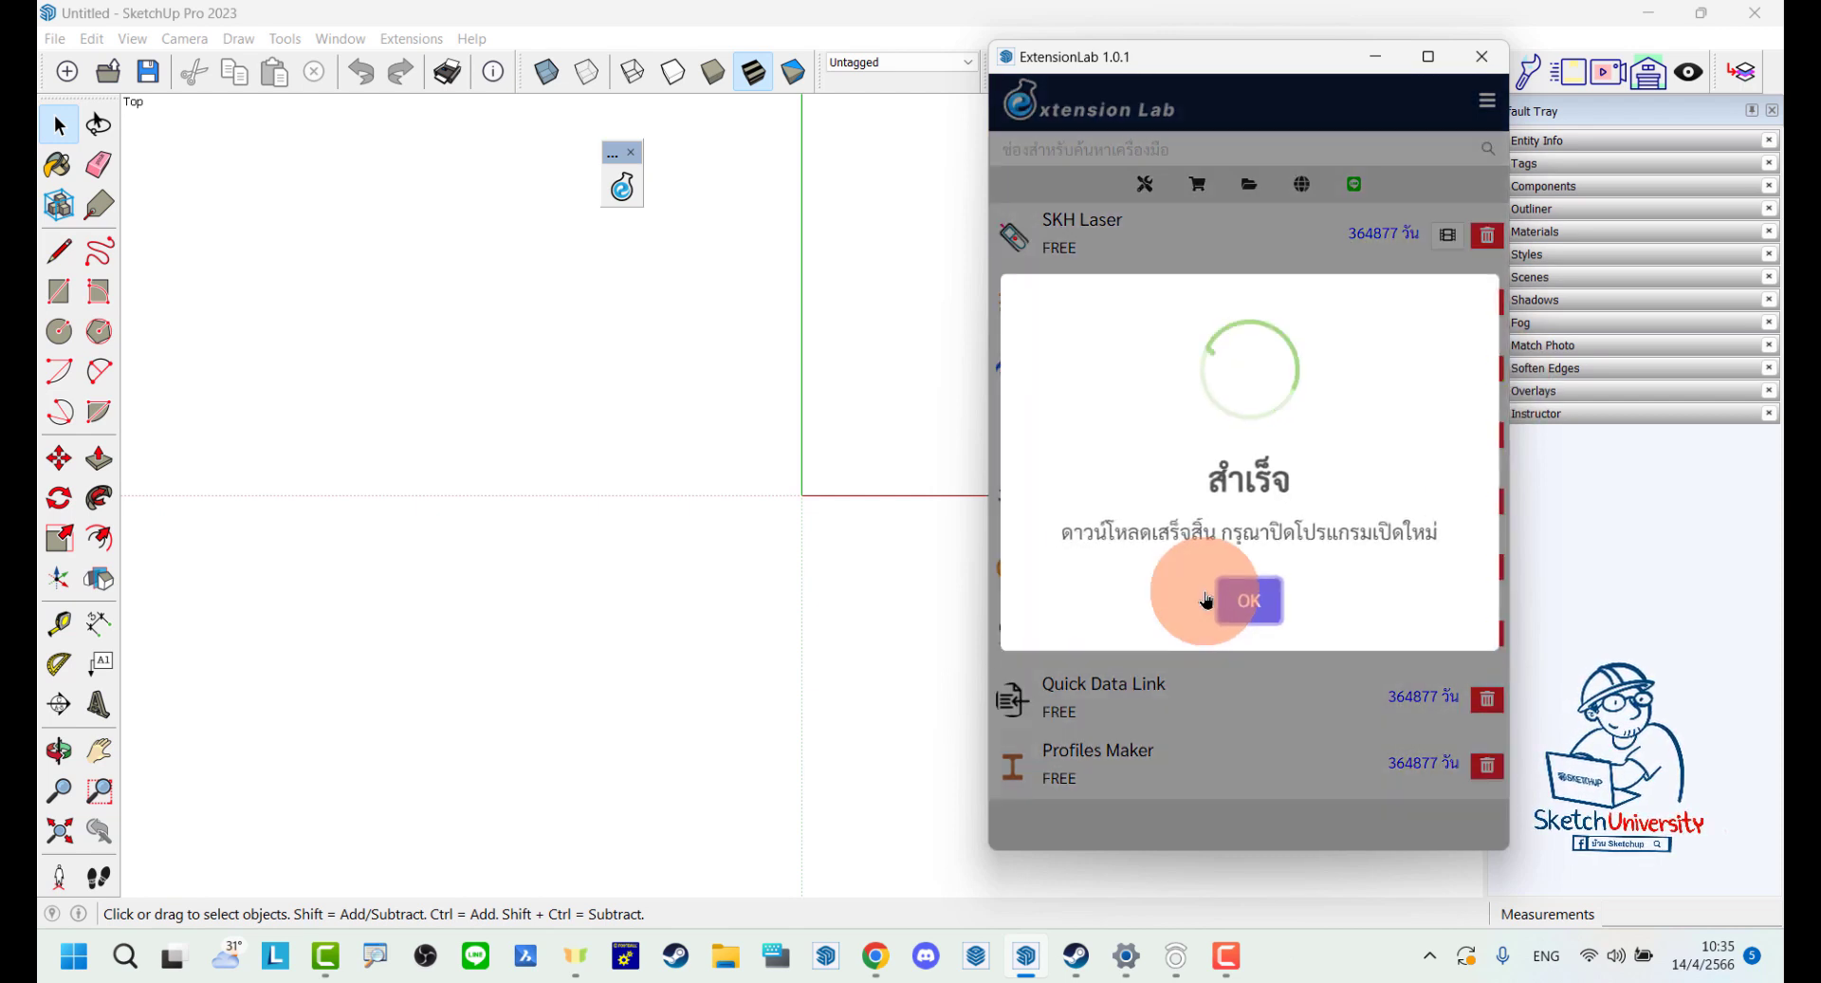
left_click(1249, 603)
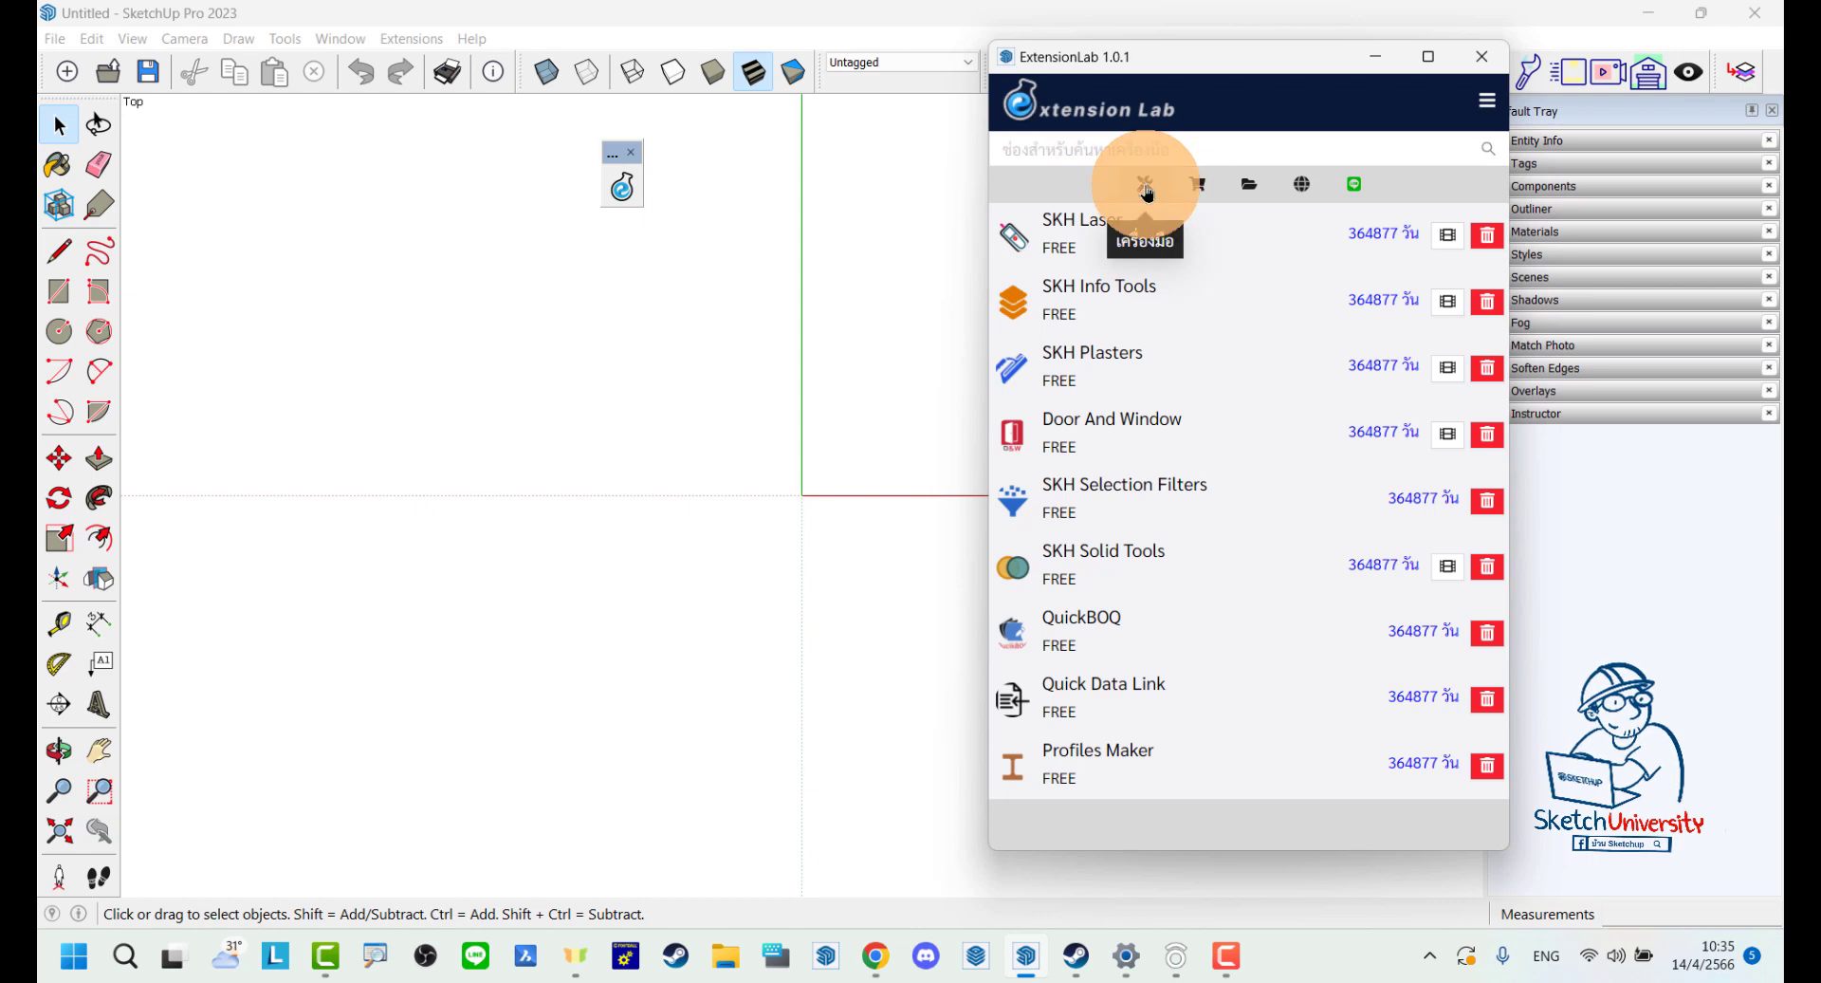
Toggle Extension Lab between its tools and installed-extensions lists, then close the window.
left_click(1145, 183)
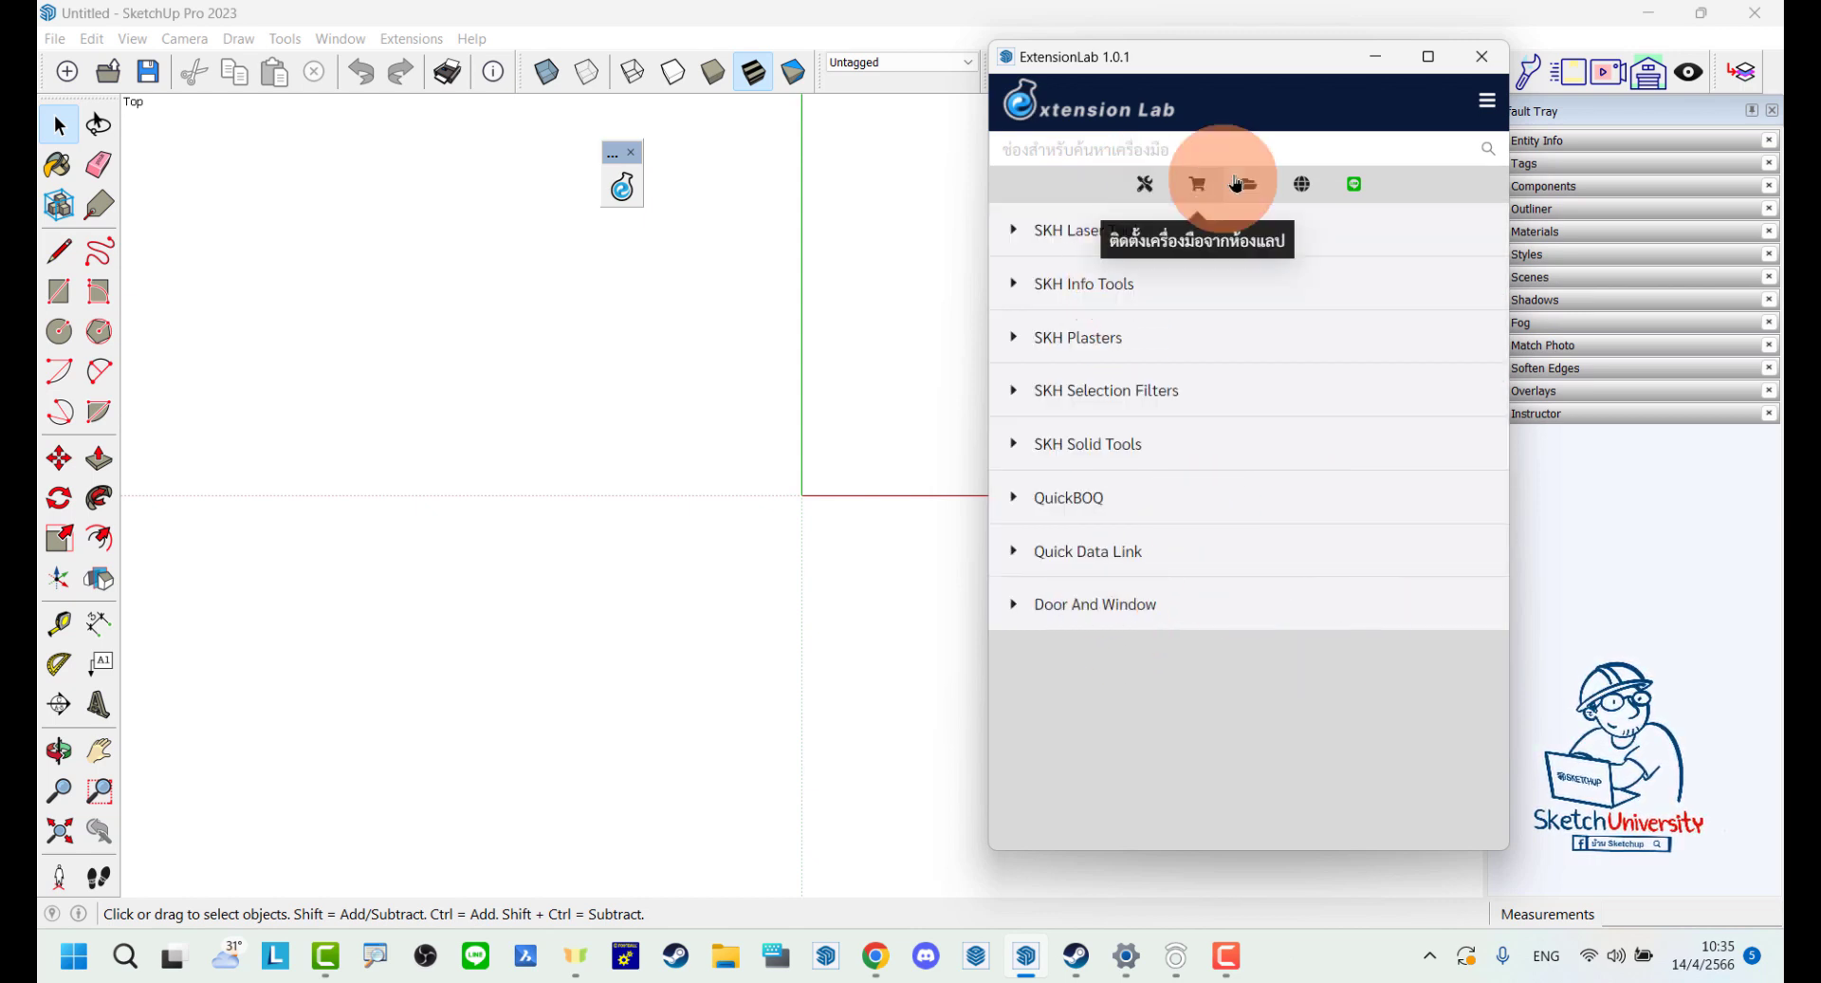
left_click(1223, 188)
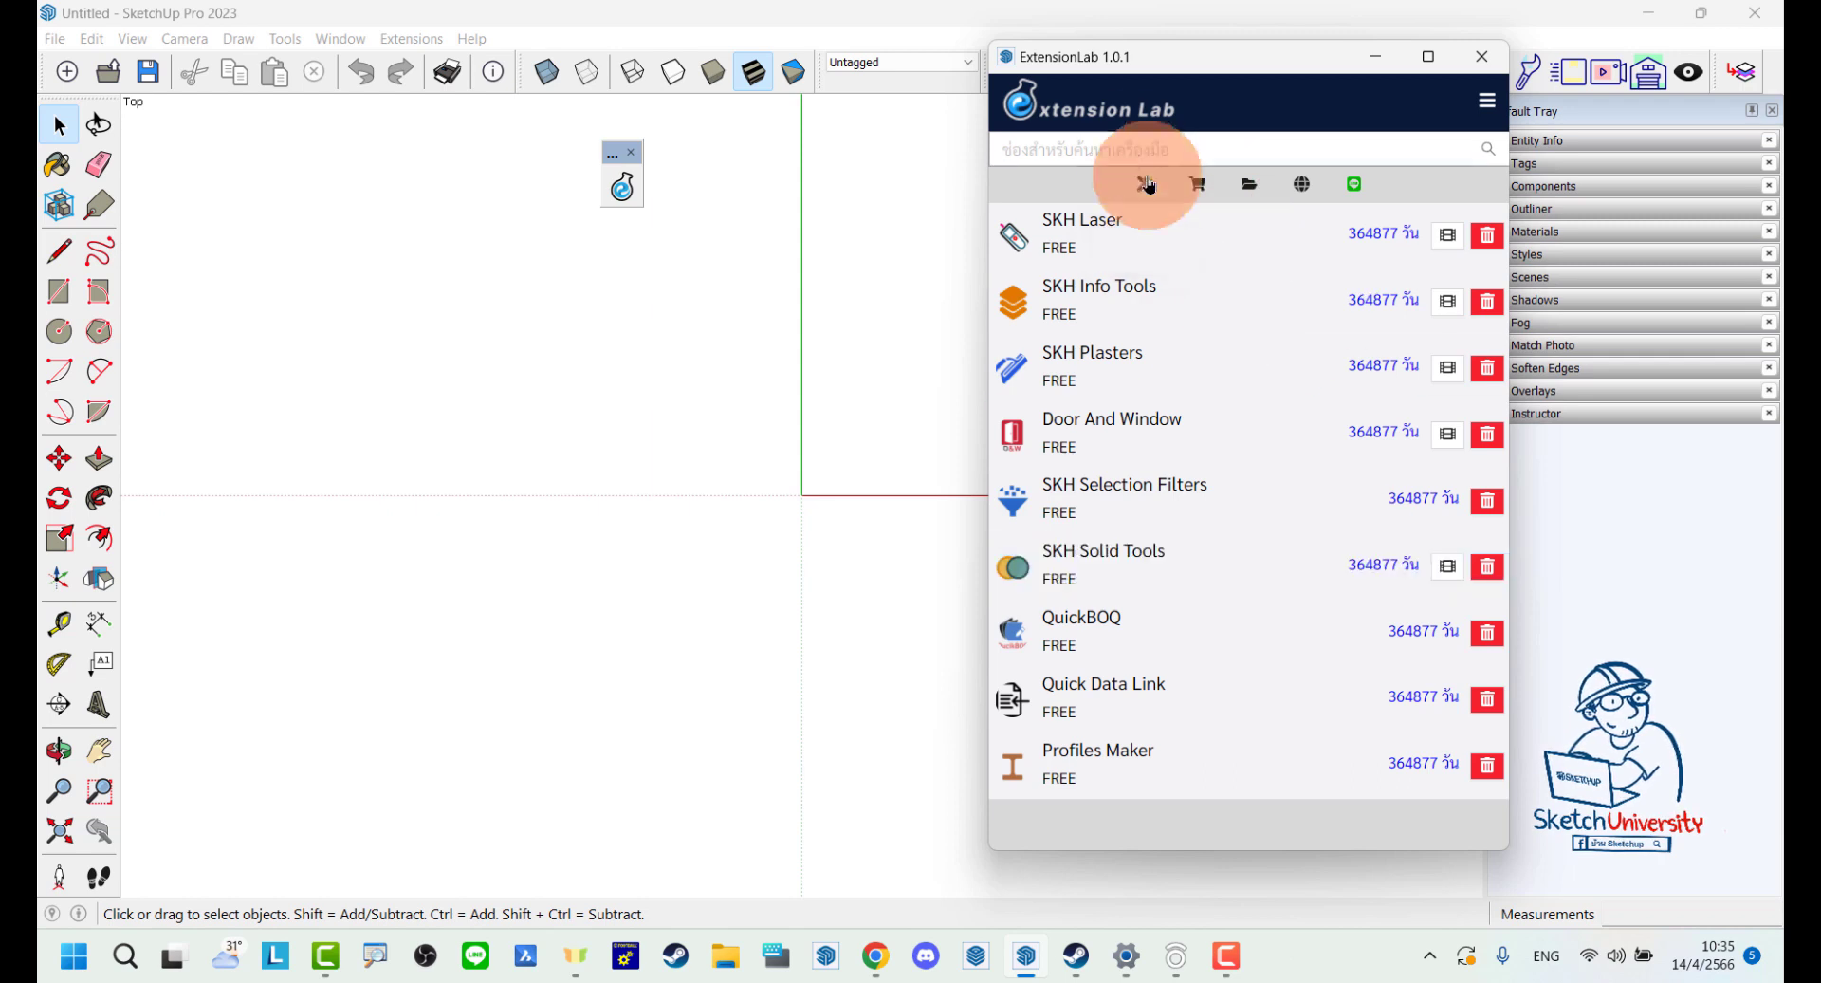
left_click(1147, 183)
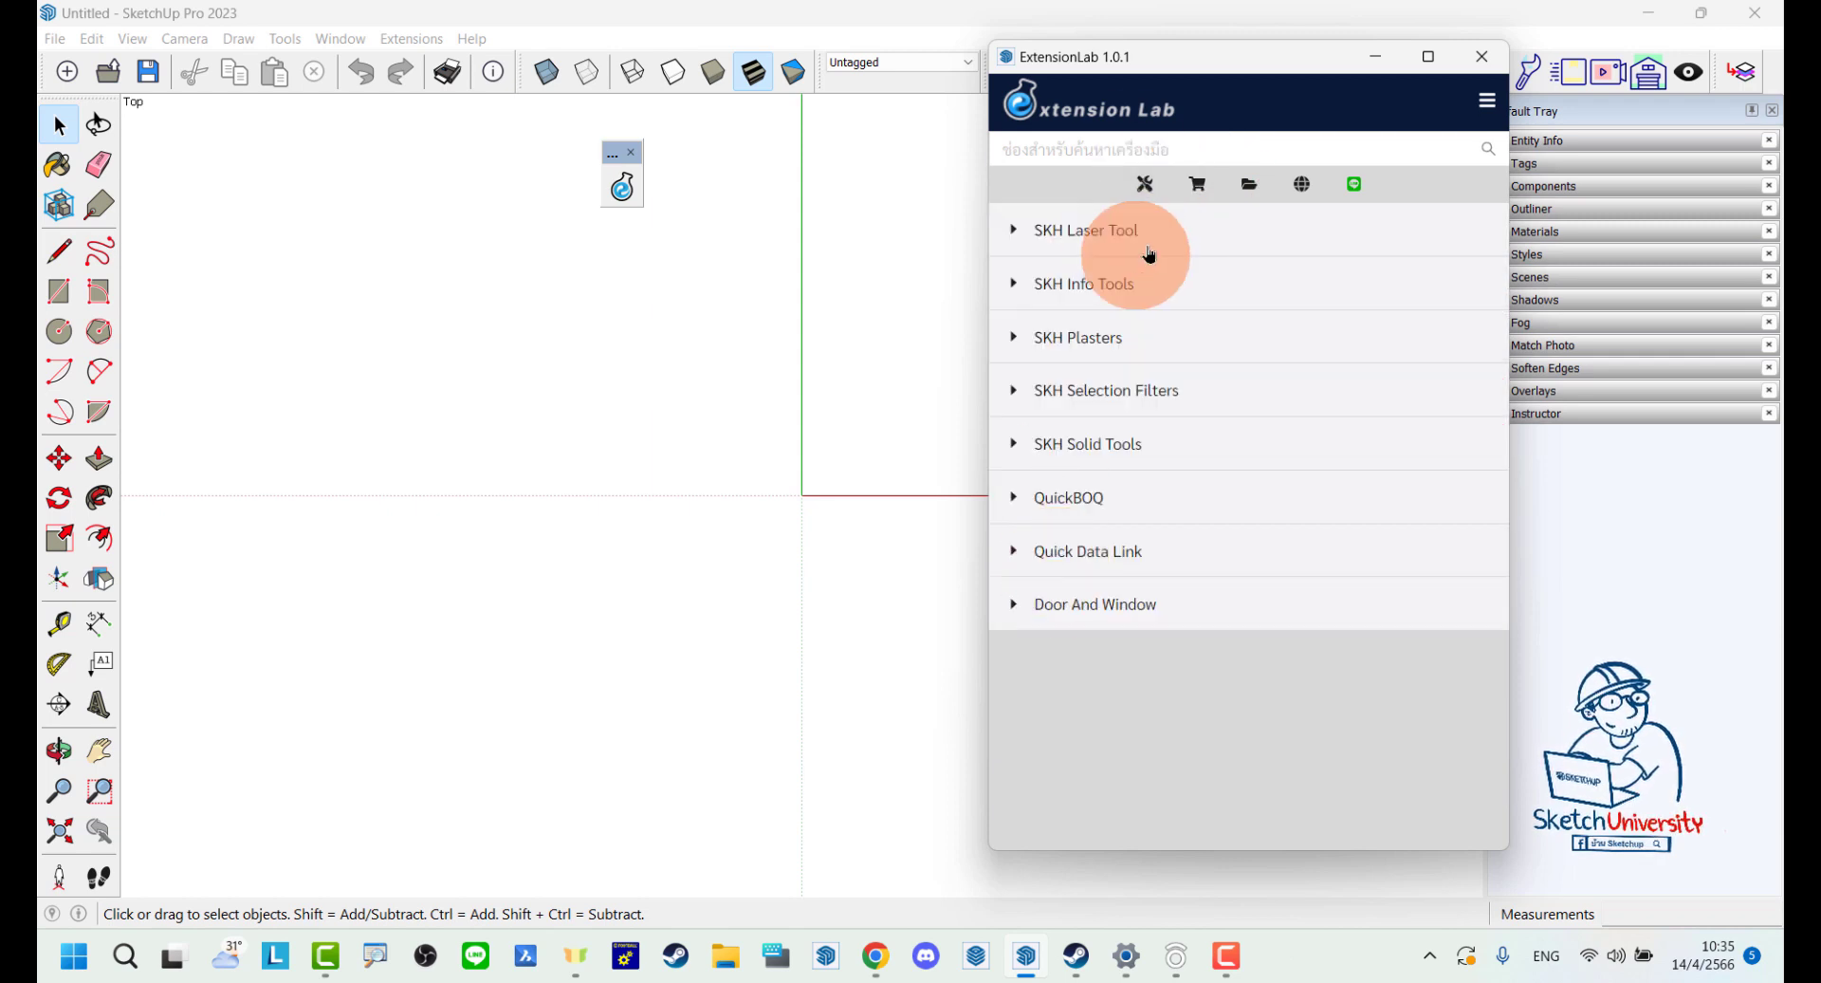
left_click(1483, 58)
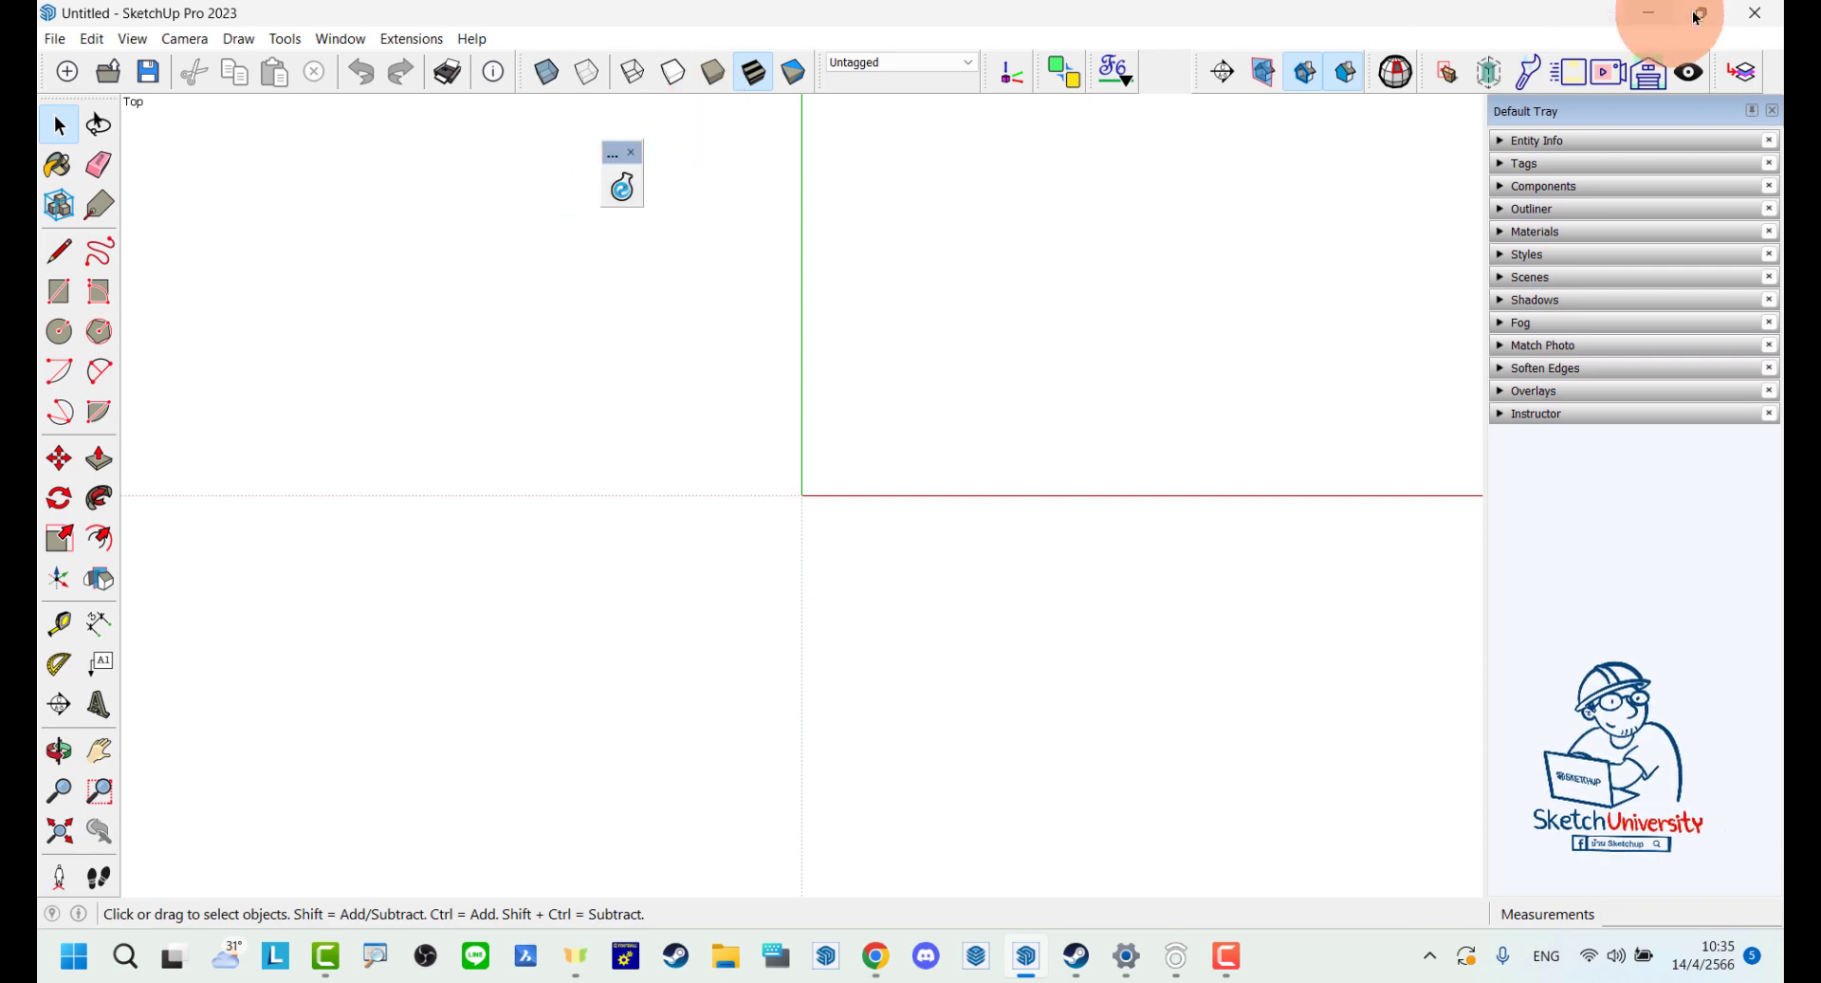
Quit SketchUp, relaunch it from the taskbar, and start a Plan View model.
left_click(1755, 14)
left_click(1028, 958)
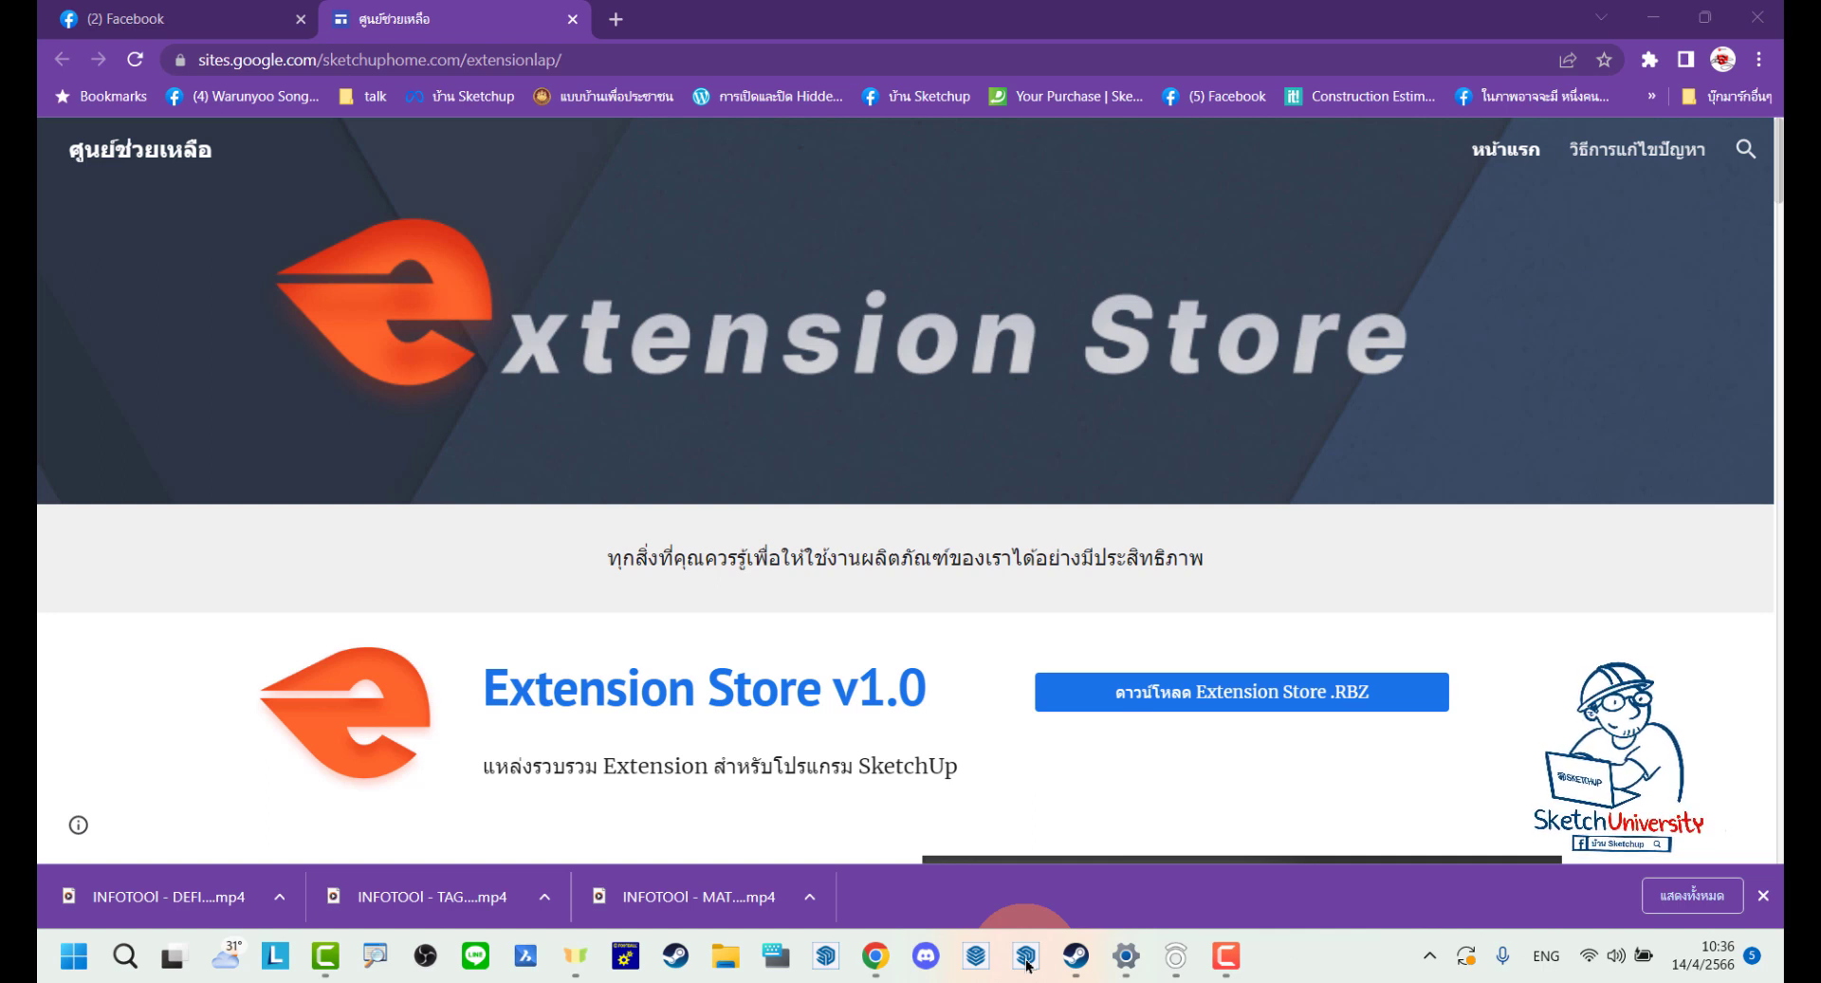
left_click(1028, 965)
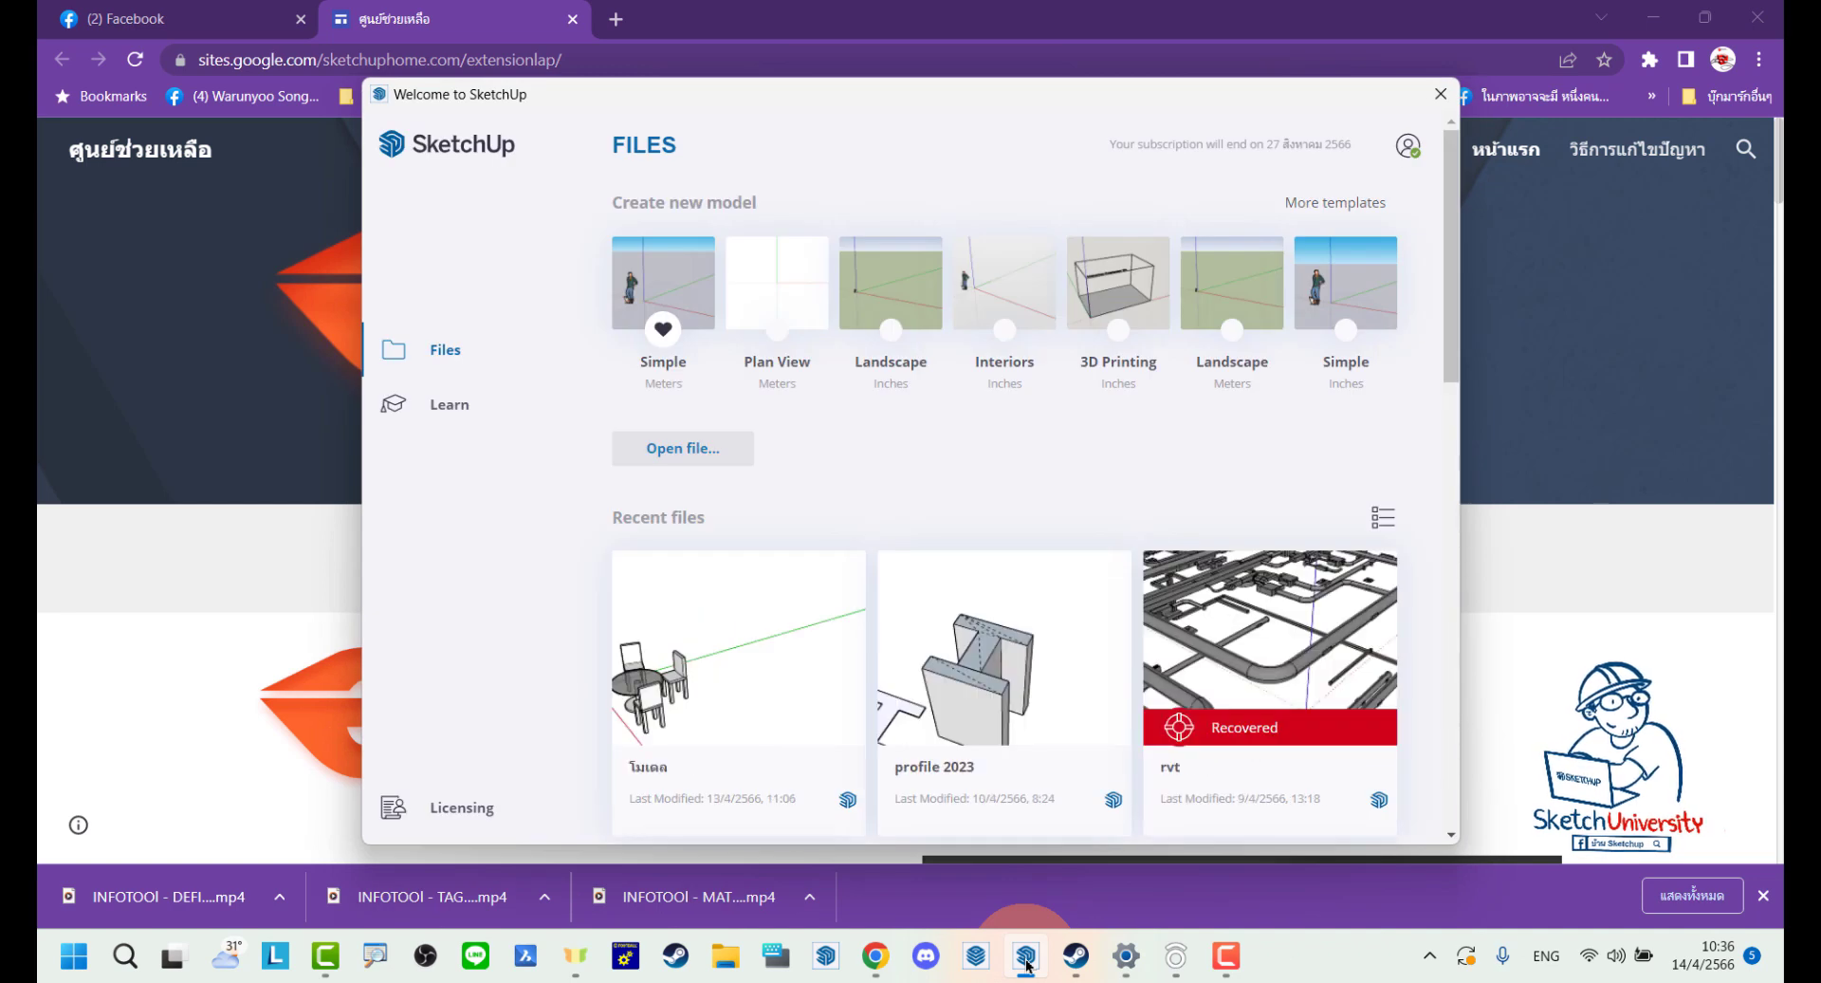
left_click(774, 302)
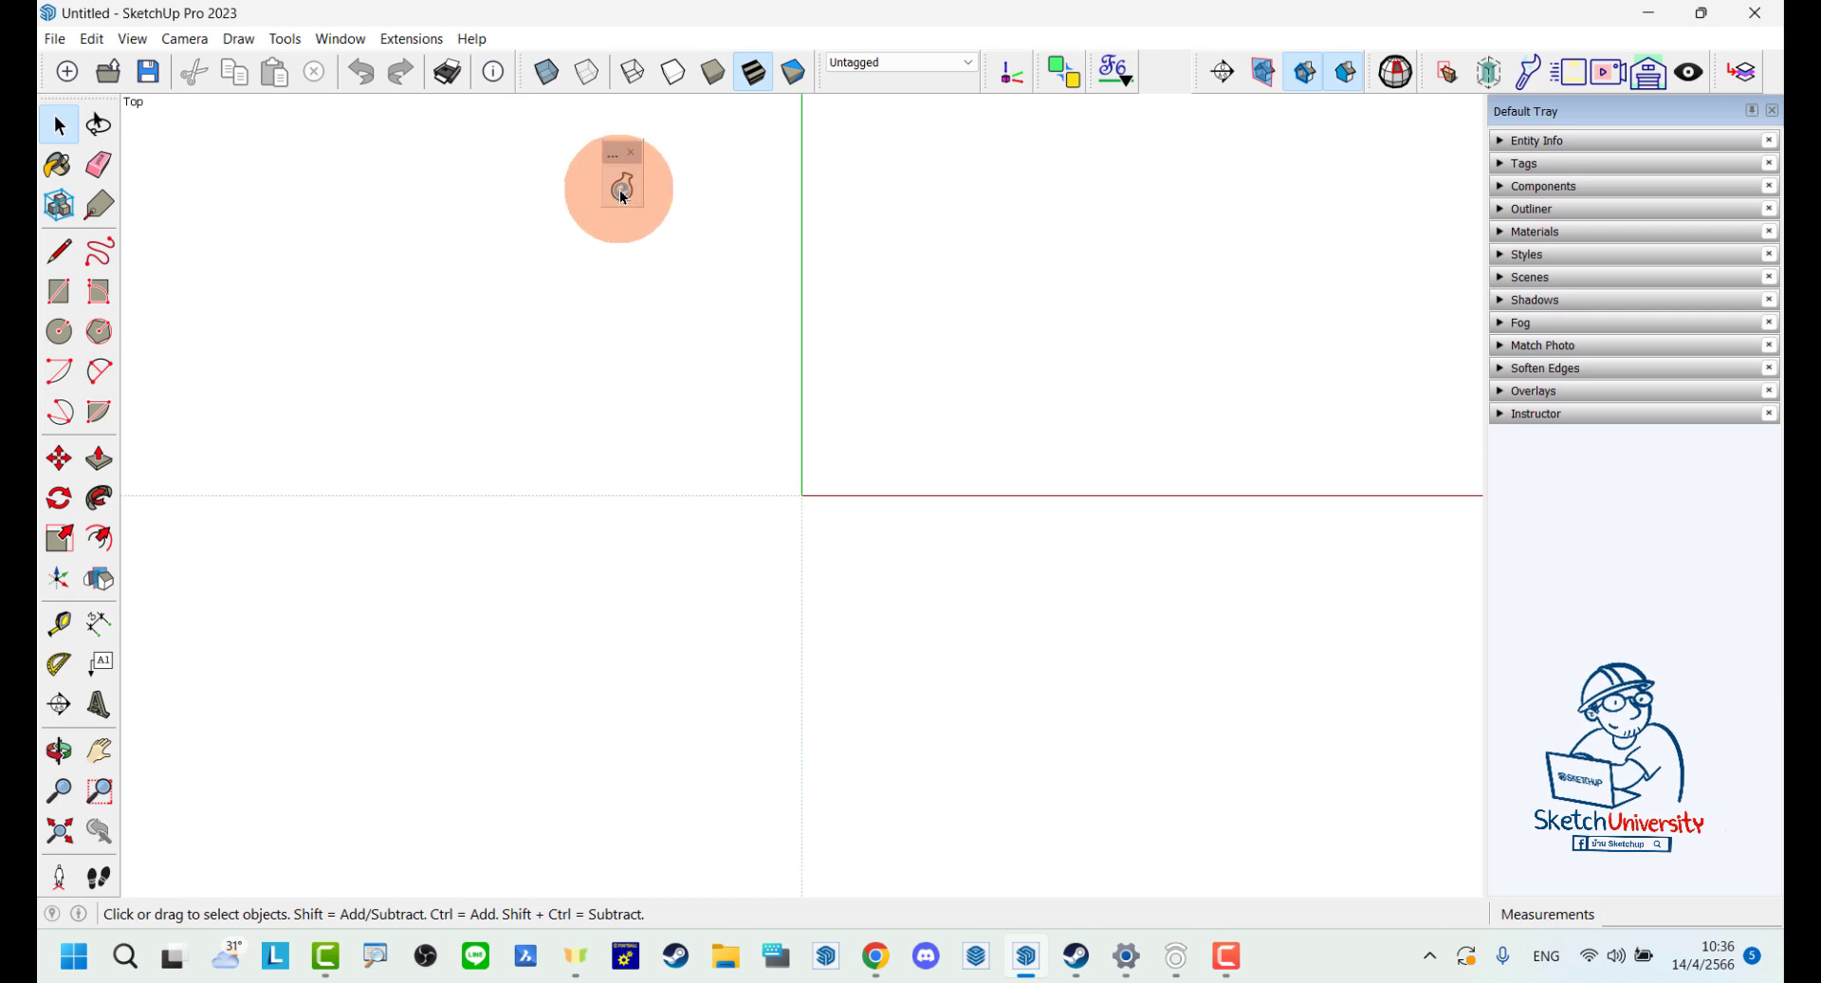
Open Extension Lab from its toolbar icon, widen the window, and move it to the right.
left_click(623, 190)
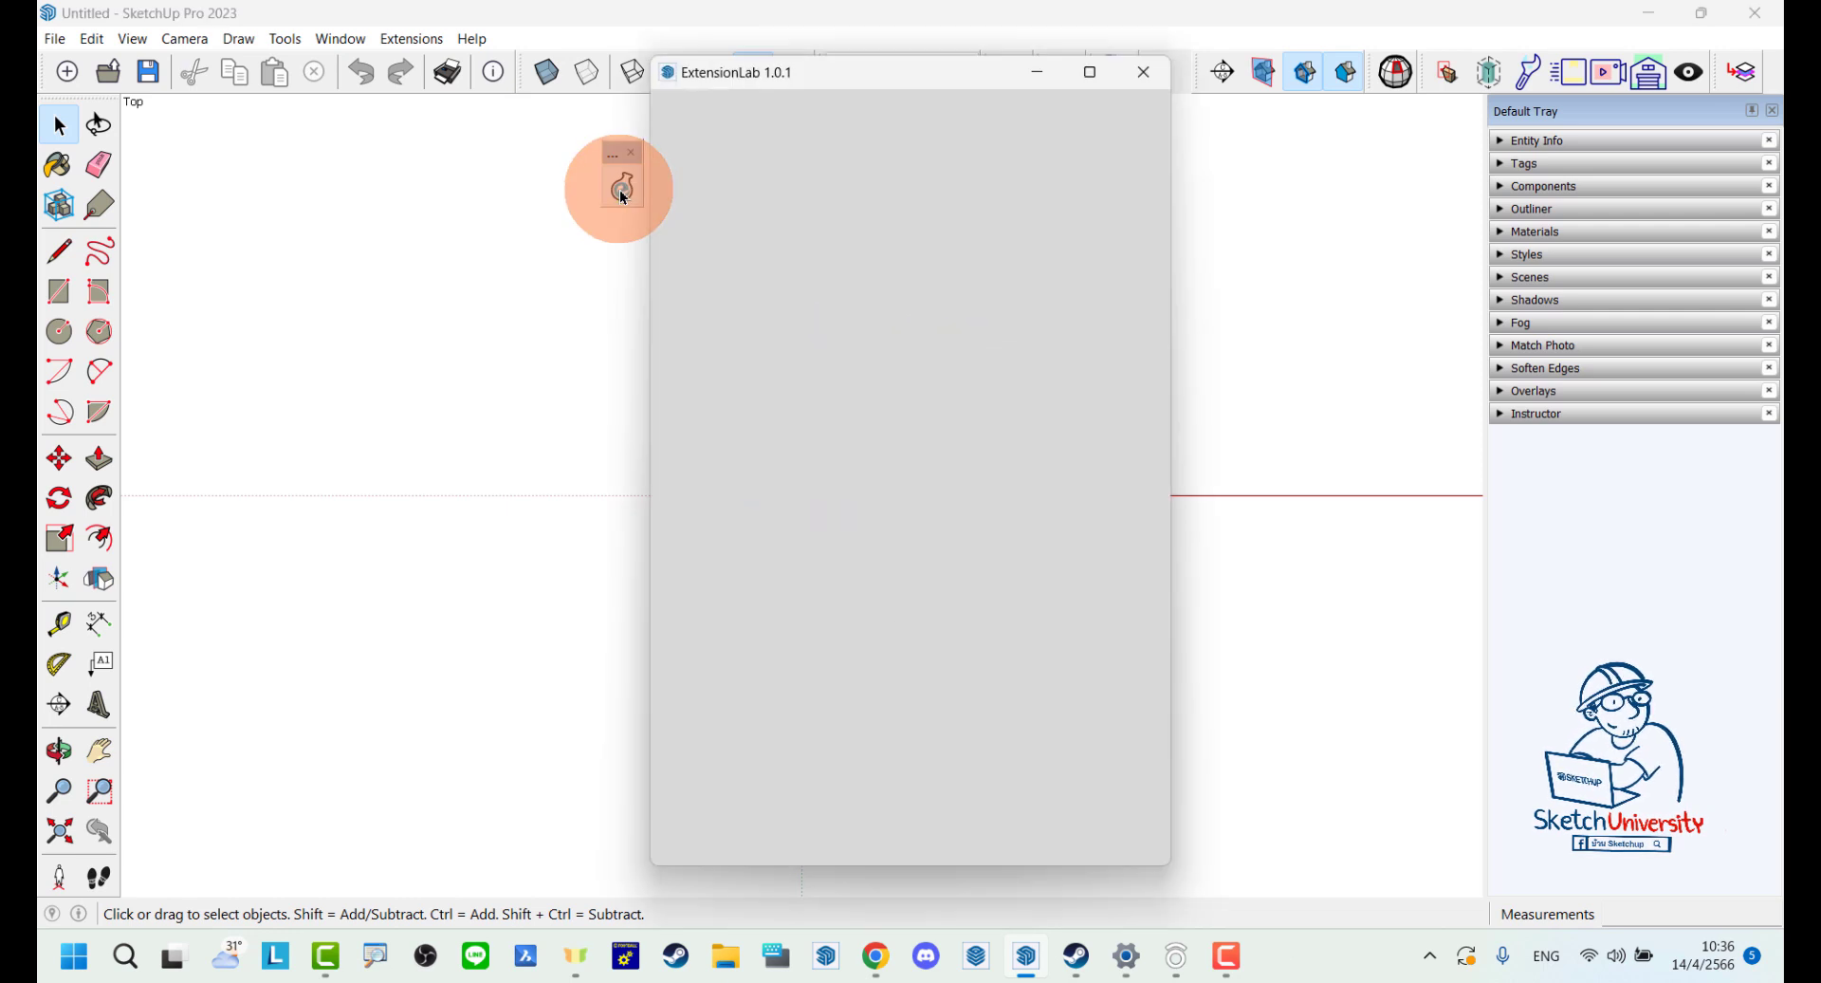
left_click(953, 578)
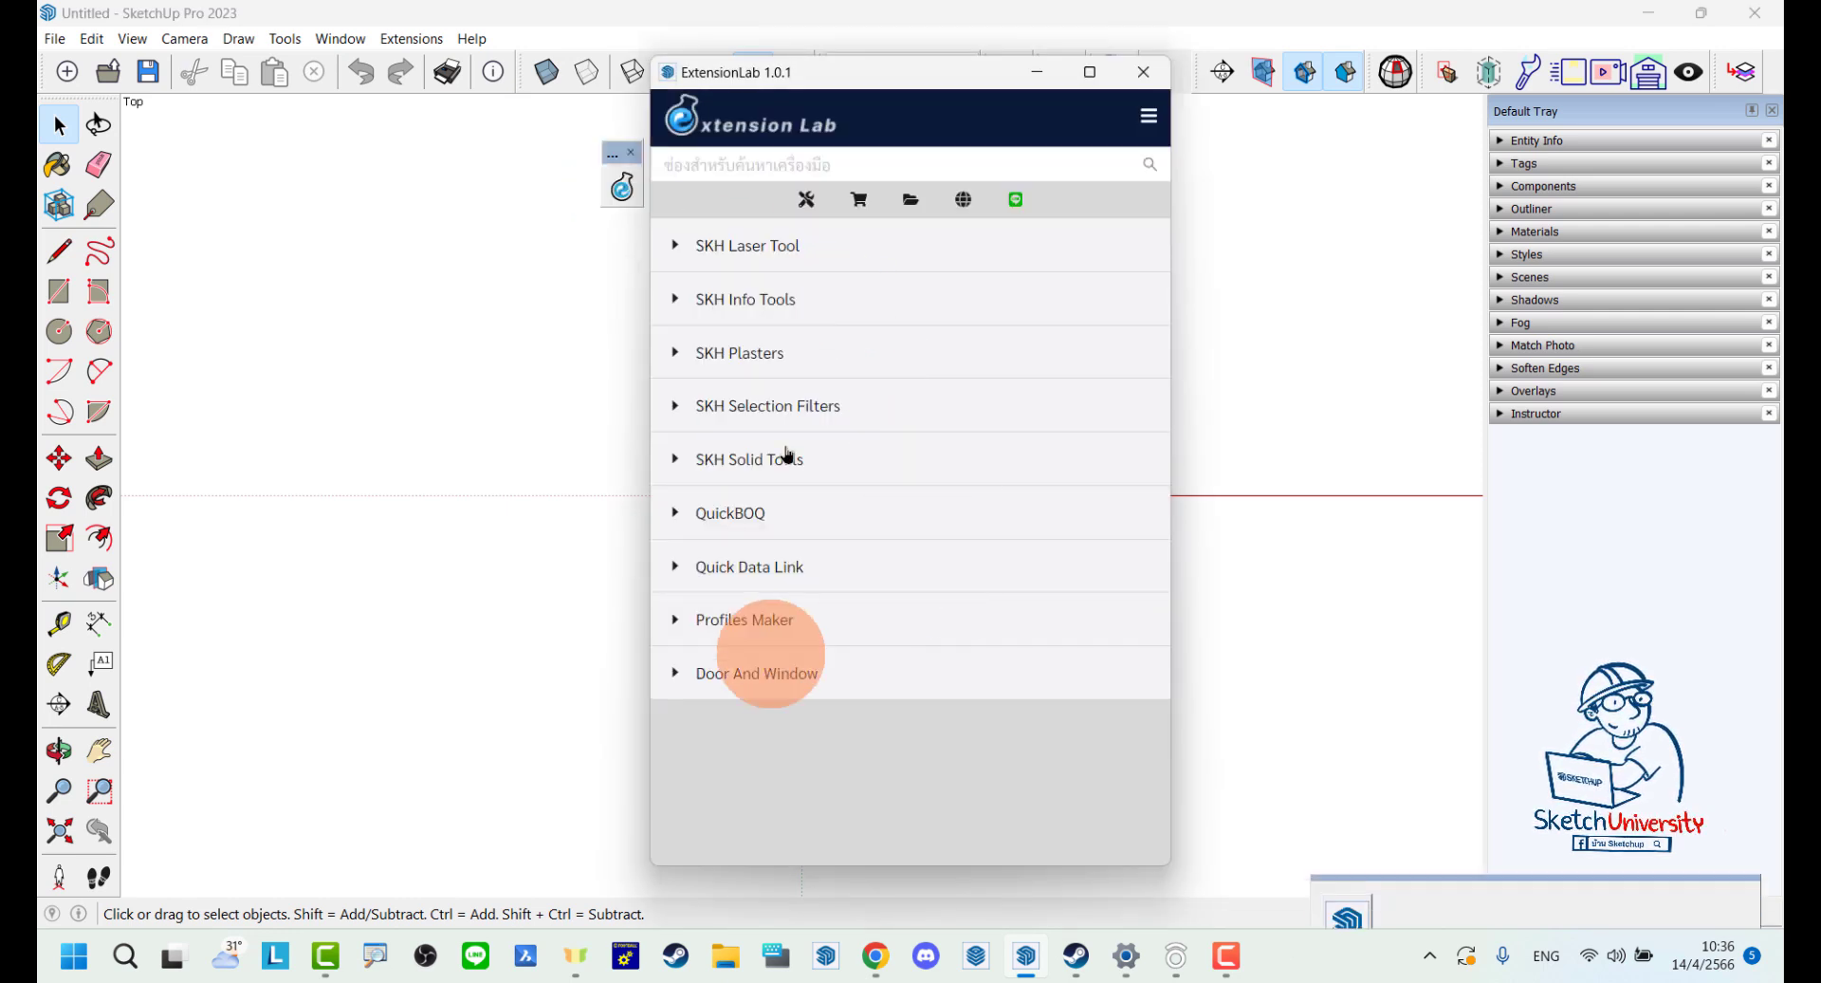
left_click_drag(1176, 872, 1277, 766)
left_click(912, 201)
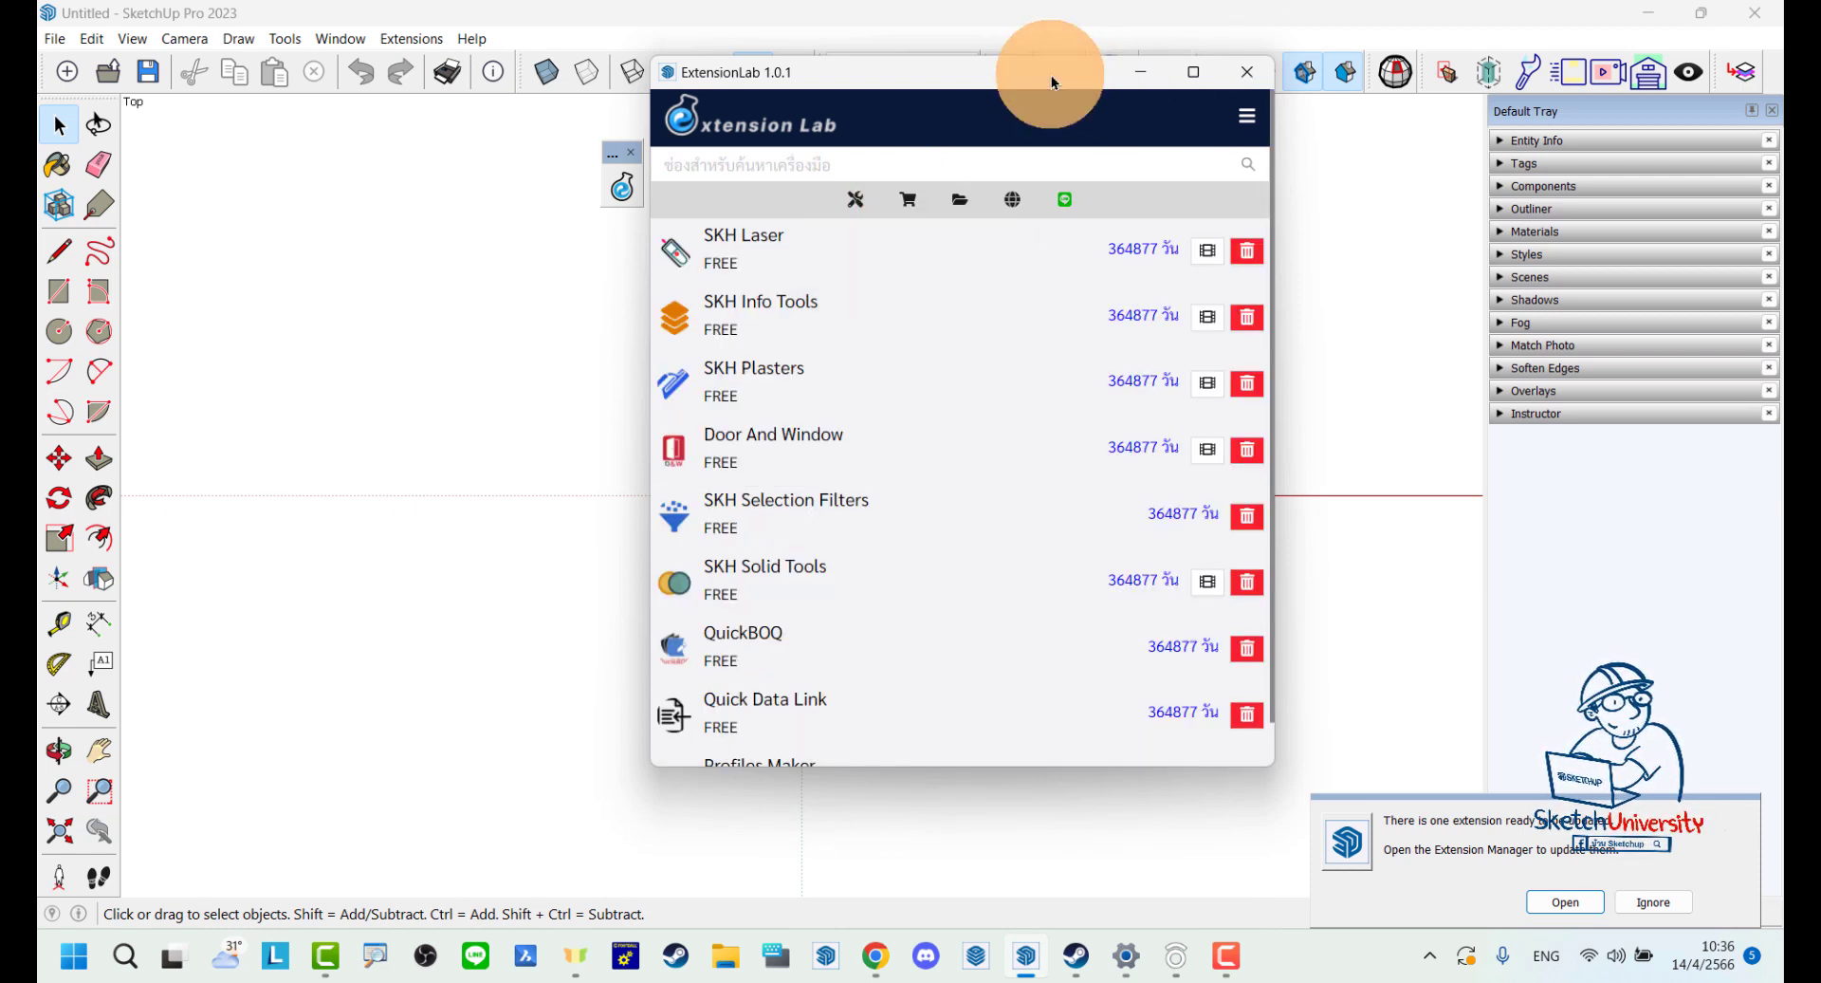
left_click_drag(1049, 73, 1339, 69)
scroll(1479, 427, "down", 1)
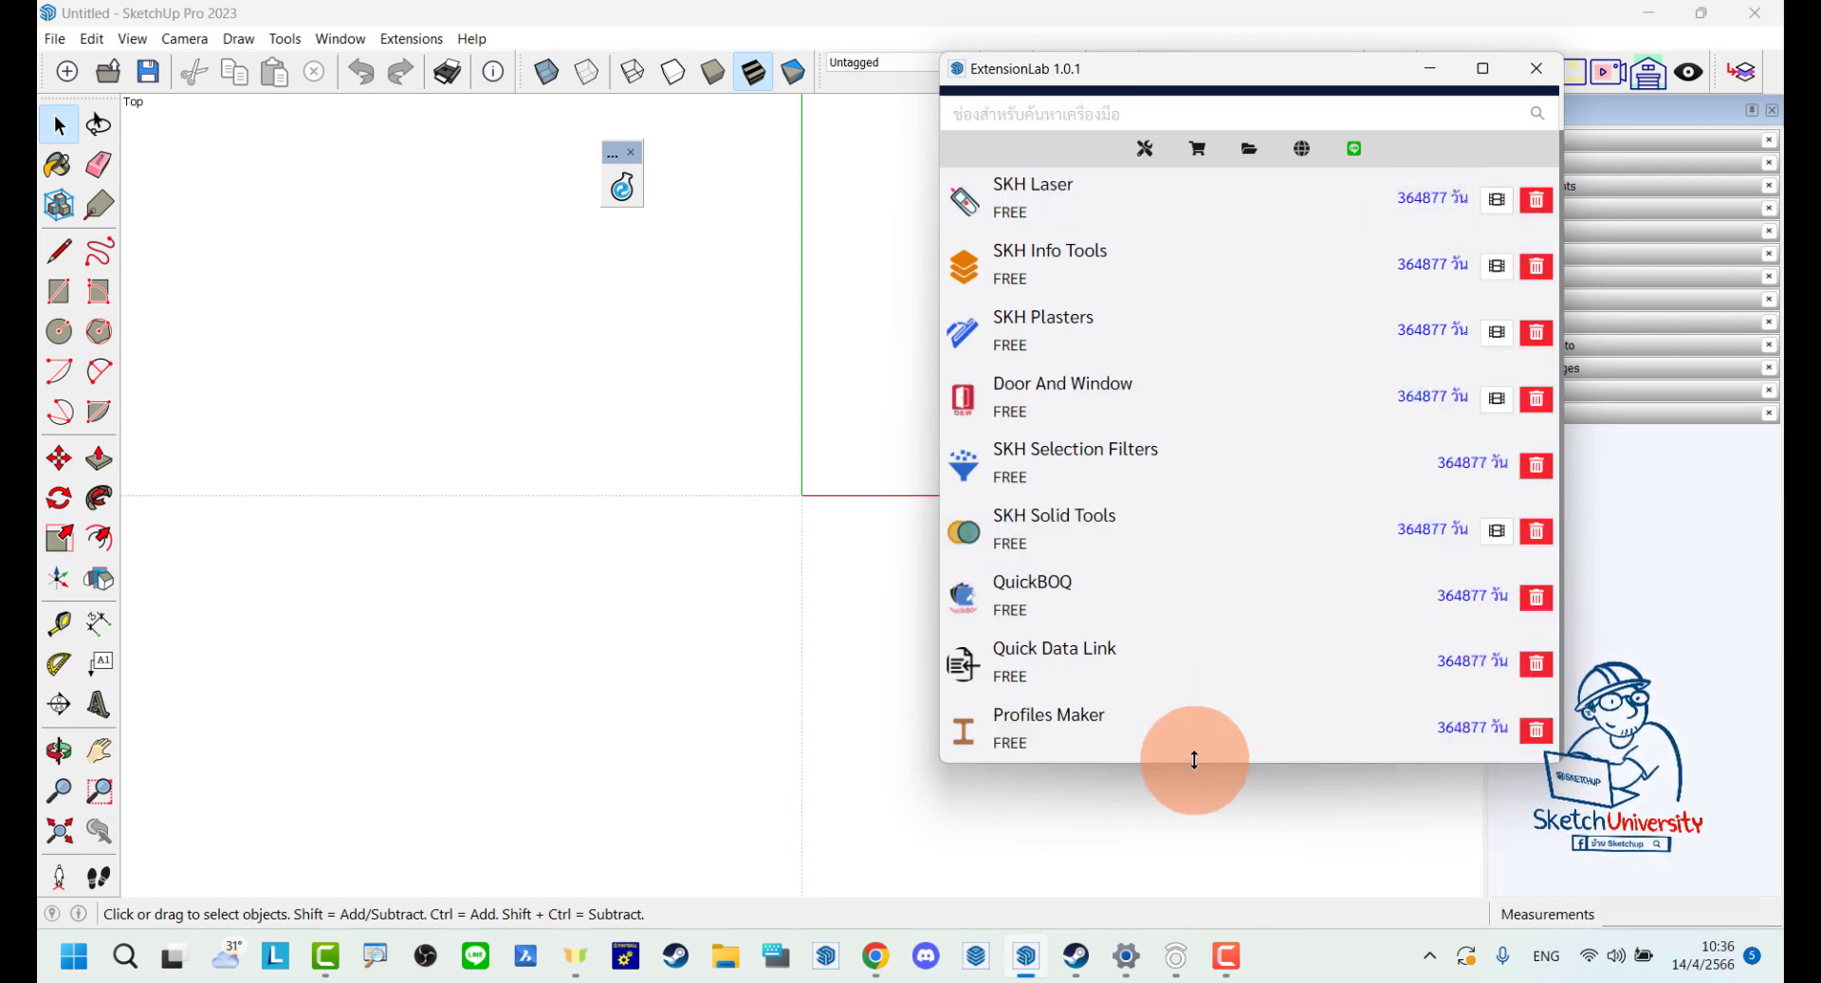
Draw a red box around the QuickBOQ and Quick Data Link rows with a dividing line.
left_click_drag(932, 562, 1494, 685)
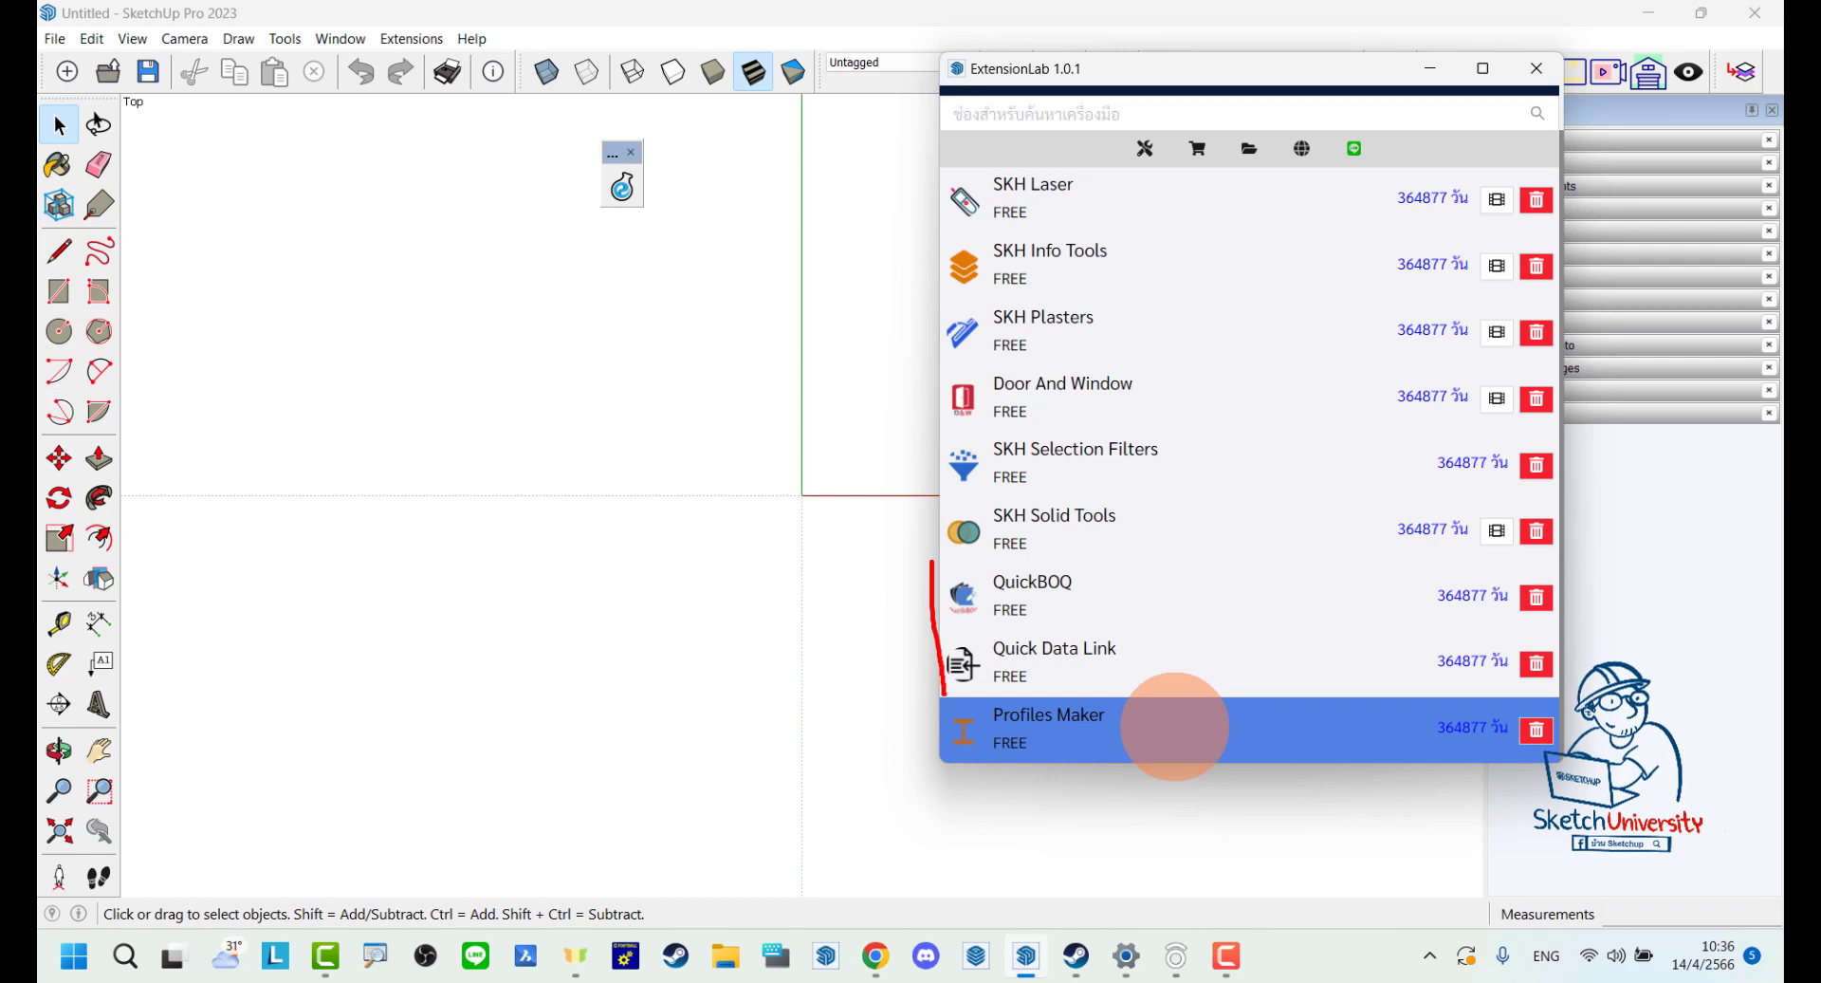
left_click_drag(1580, 569, 999, 558)
left_click_drag(1675, 623, 966, 617)
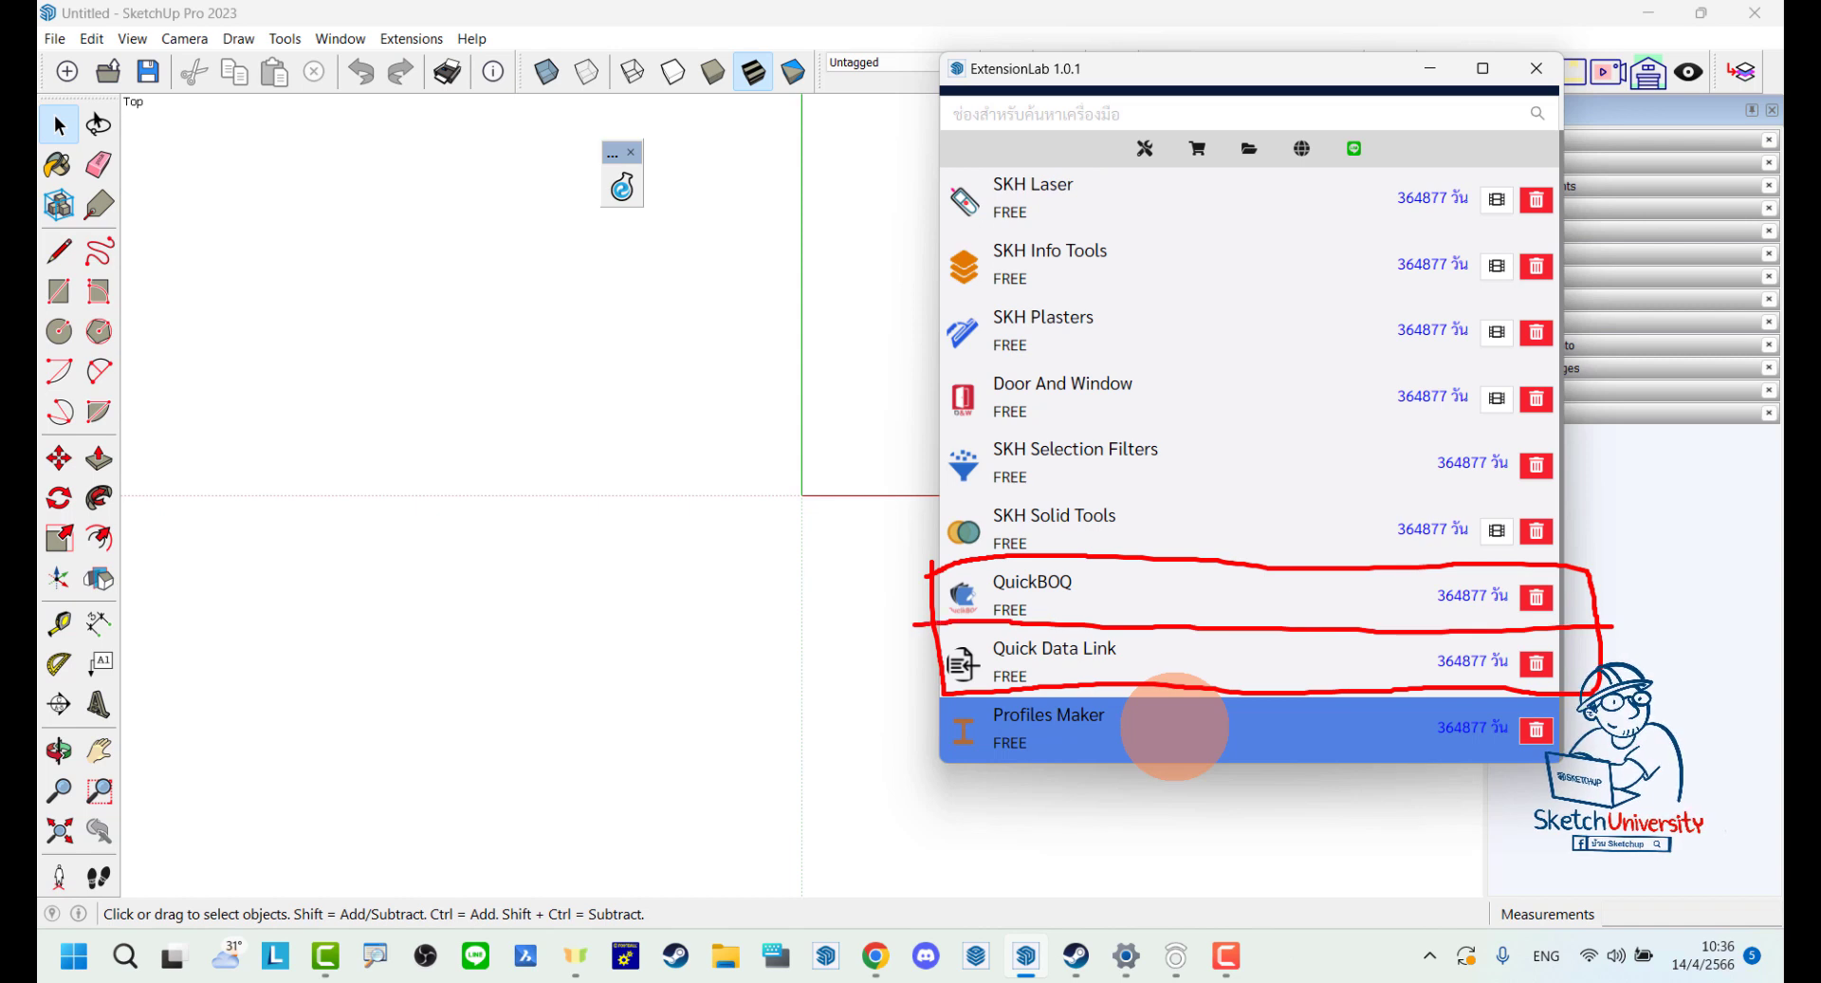